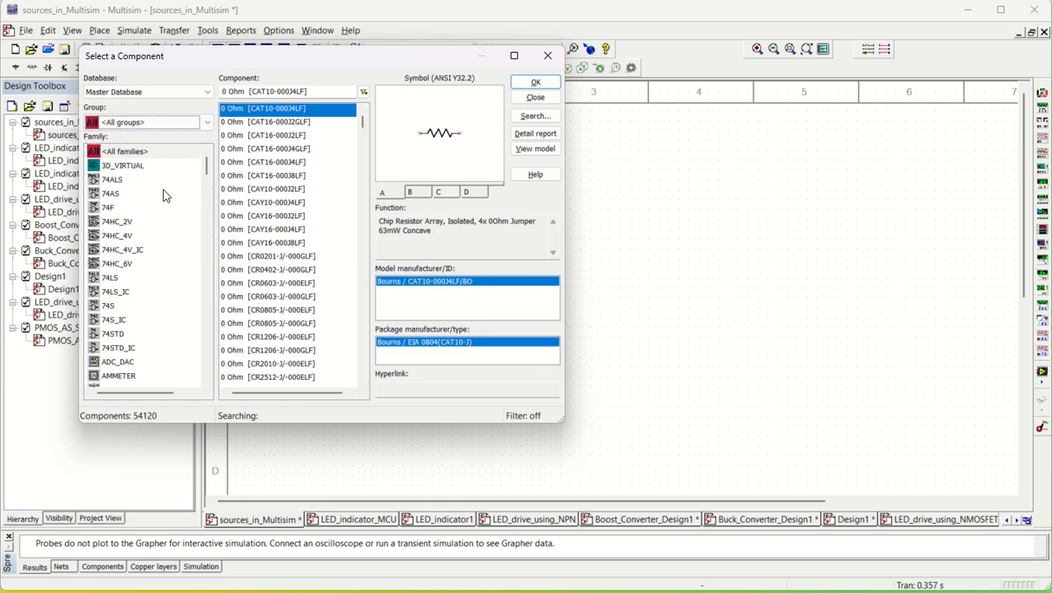
Step: Limit the component browser to the Sources group and look through its power, signal voltage, signal current and digital source families
{"action": "left_click", "coordinate": [205, 123]}
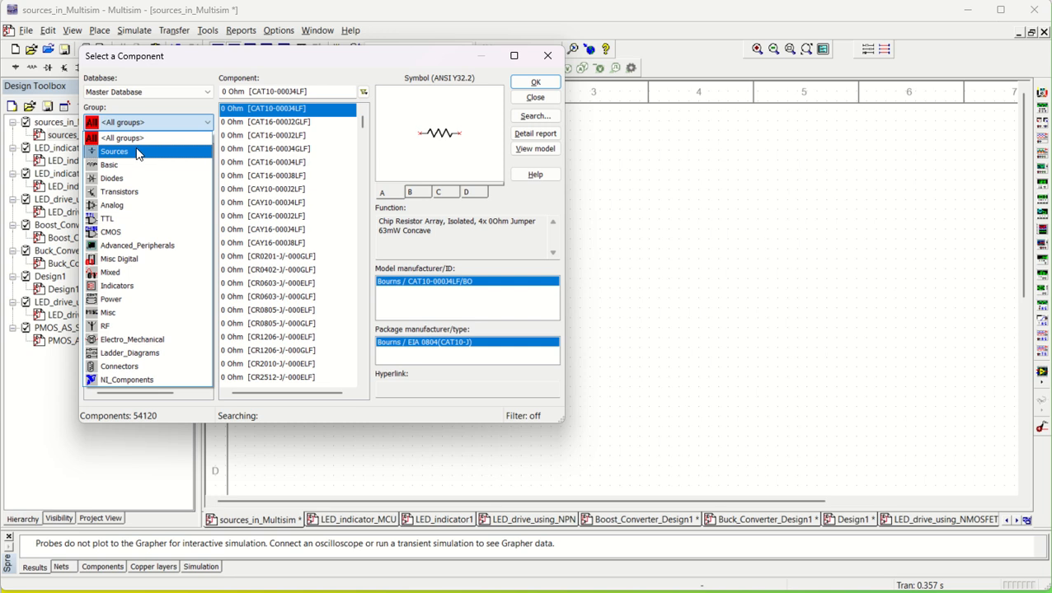
{"action": "left_click", "coordinate": [133, 153]}
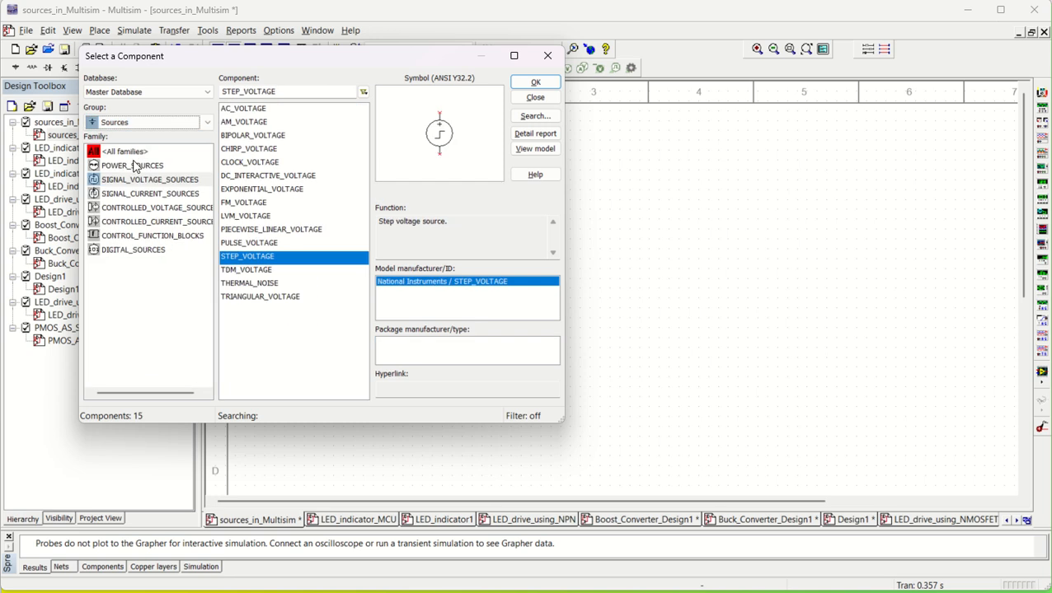
{"action": "left_click", "coordinate": [118, 167]}
{"action": "left_click", "coordinate": [115, 180]}
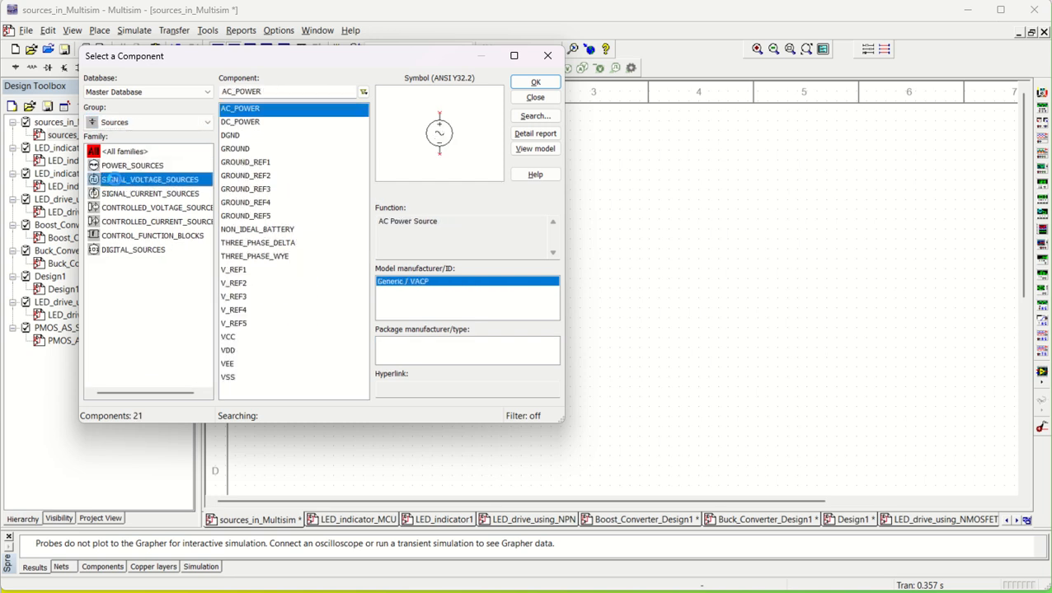
{"action": "left_click", "coordinate": [147, 196]}
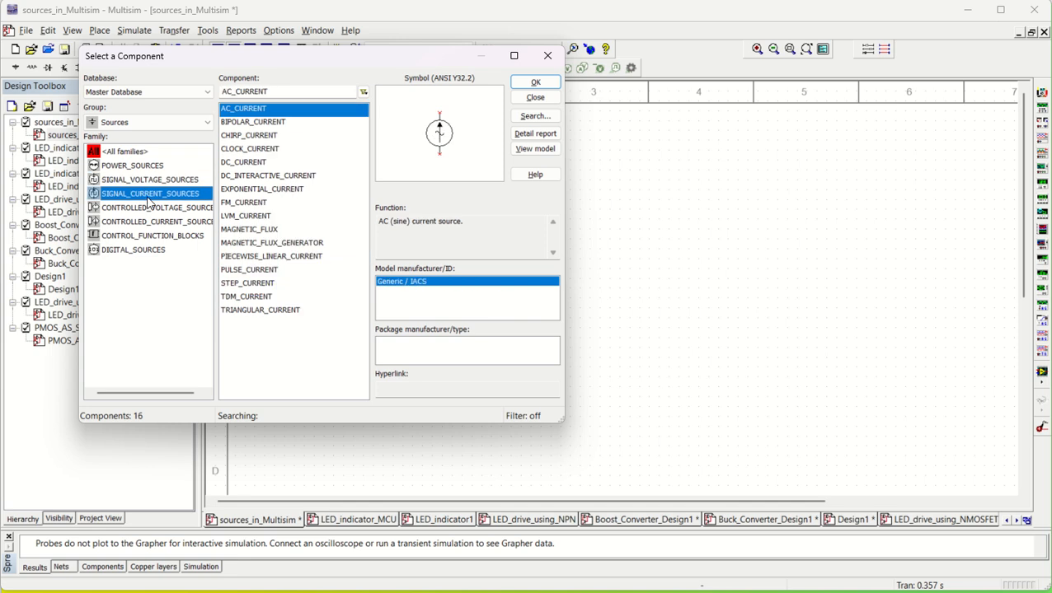
{"action": "left_click", "coordinate": [137, 251]}
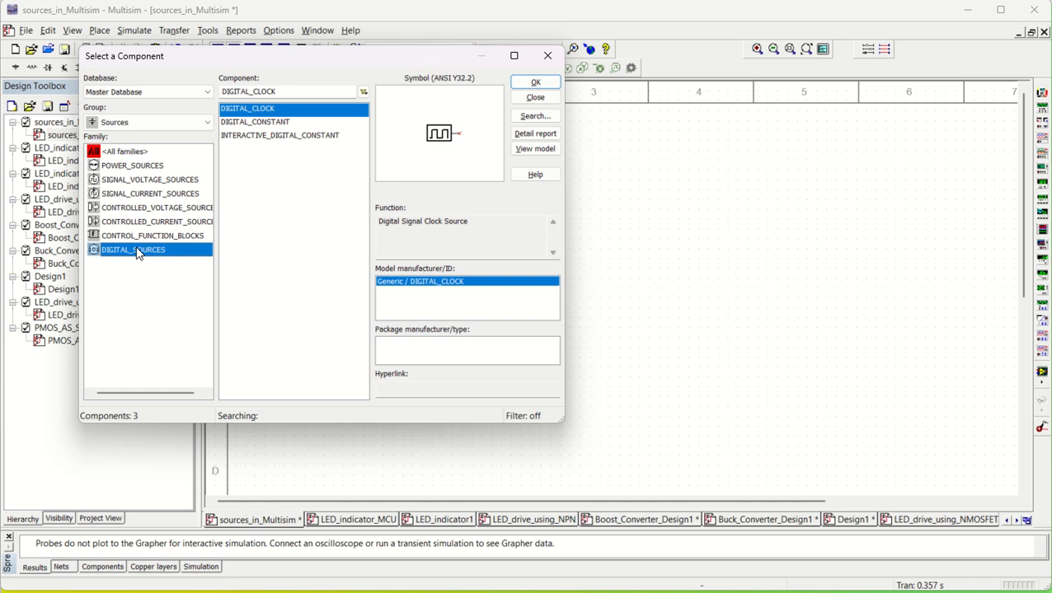
Step: Place a DC_POWER source from the POWER_SOURCES family on the empty schematic
{"action": "left_click", "coordinate": [140, 168]}
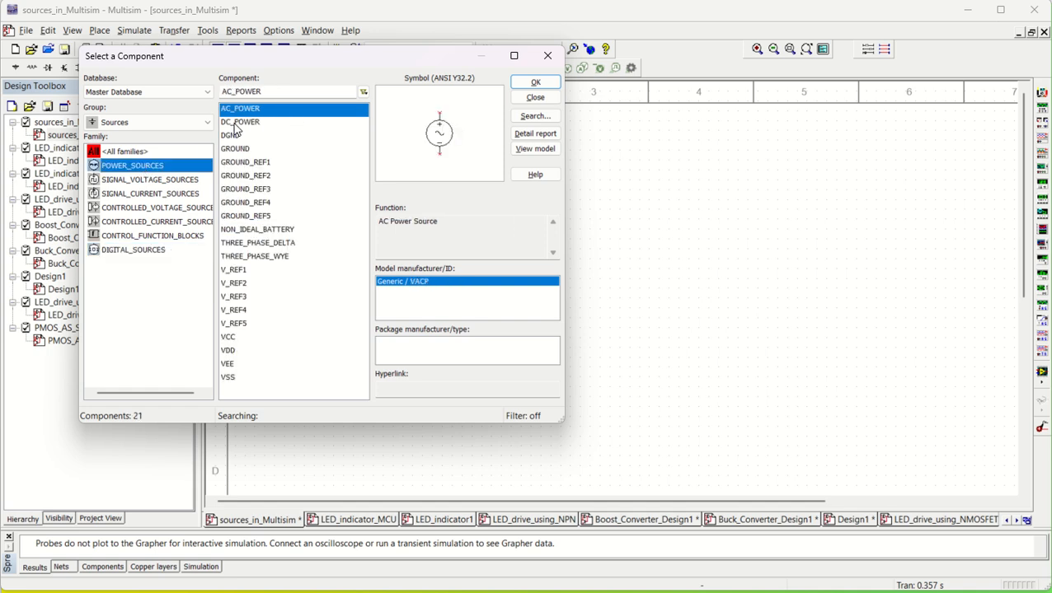
{"action": "left_click", "coordinate": [236, 124]}
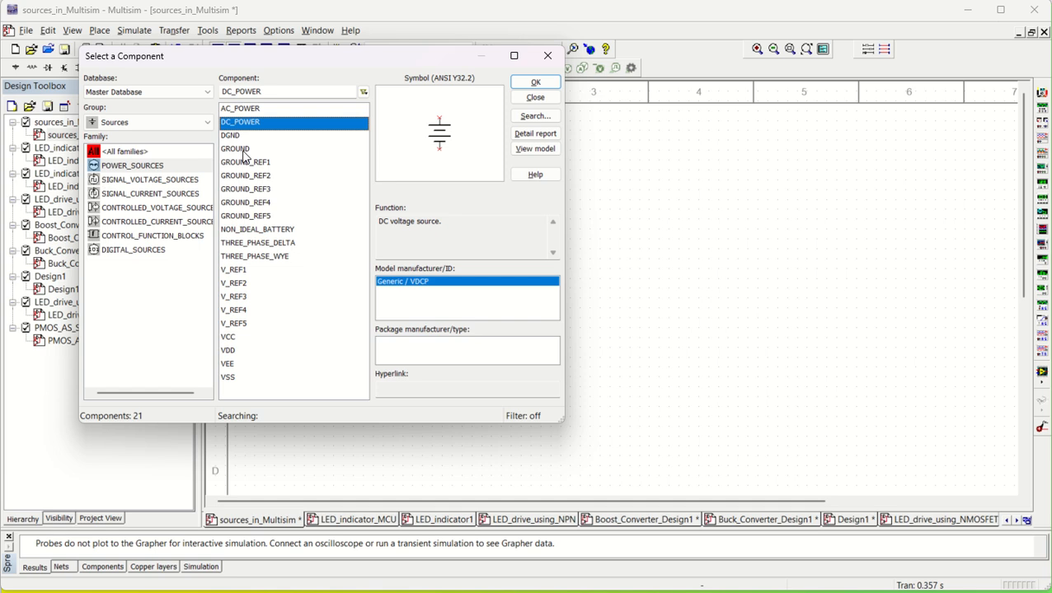
{"action": "left_click", "coordinate": [535, 83]}
{"action": "left_click", "coordinate": [404, 240]}
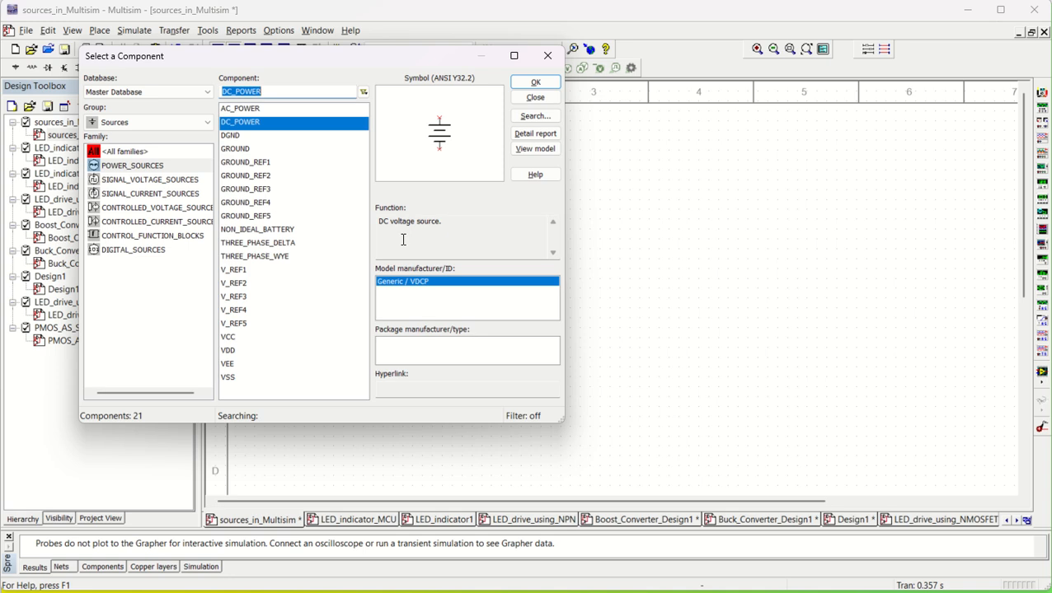
Step: Place a GROUND symbol directly below the DC source and close the component browser
{"action": "left_click", "coordinate": [239, 149]}
{"action": "left_click", "coordinate": [535, 84]}
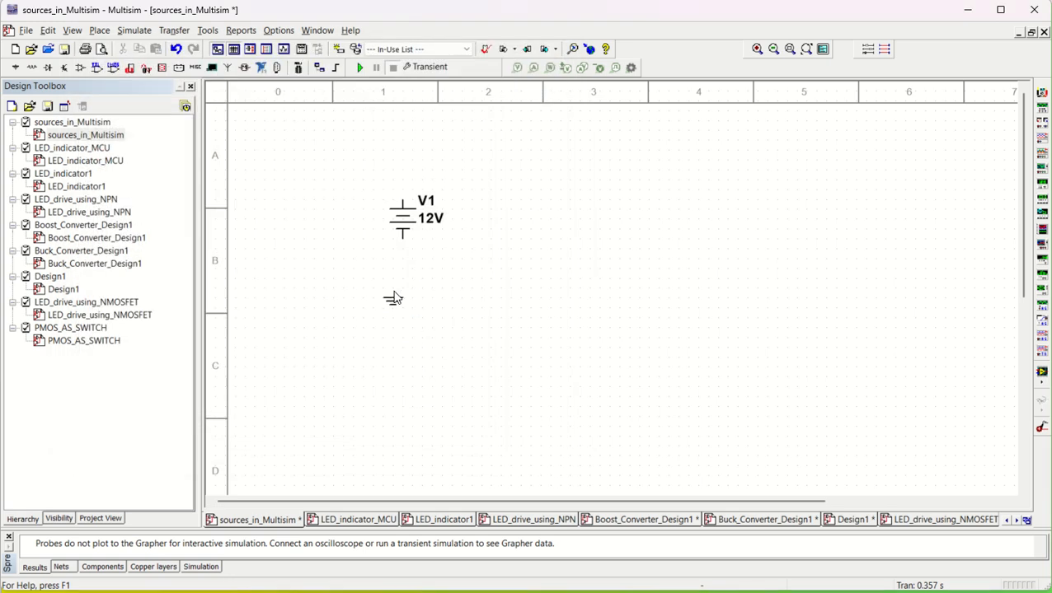
{"action": "left_click", "coordinate": [404, 264]}
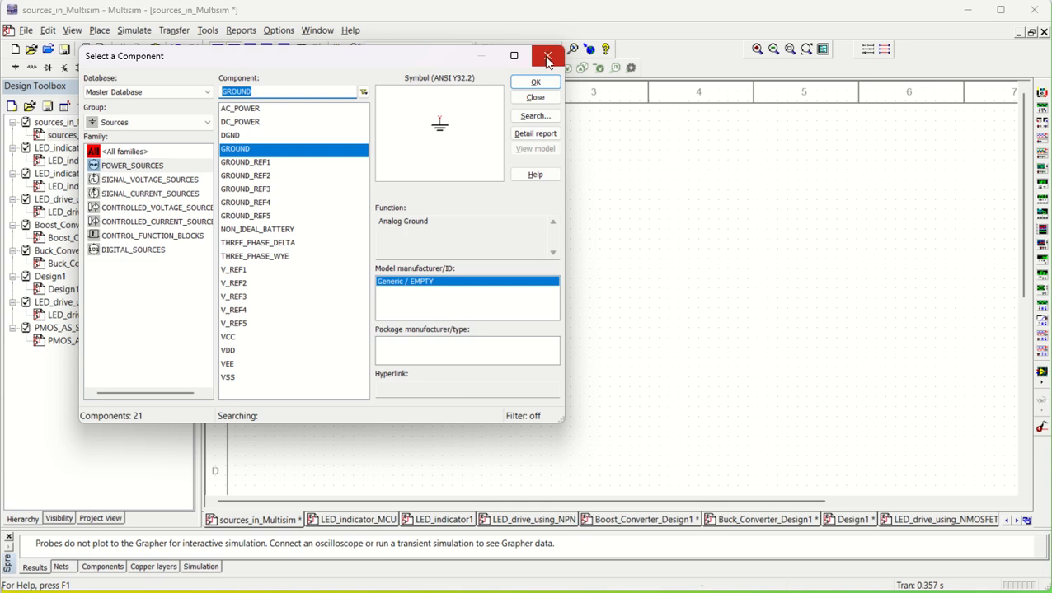
{"action": "left_click", "coordinate": [547, 58]}
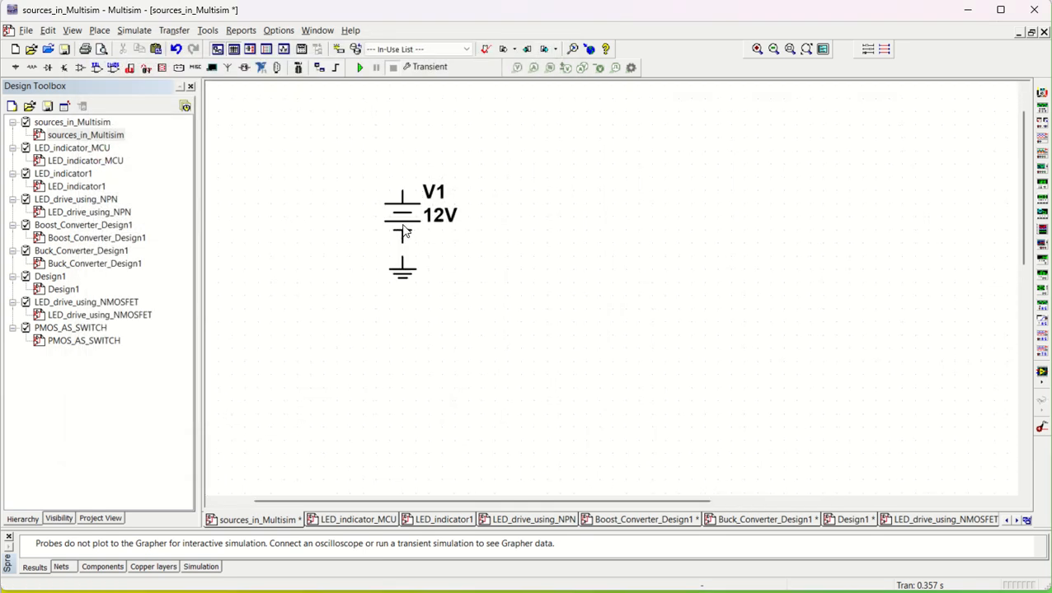
Step: Wire the ground to V1's negative terminal and run a free-ended wire up and right from its positive terminal
{"action": "scroll", "coordinate": [403, 226], "scroll_direction": "up", "scroll_amount": 2}
{"action": "left_click", "coordinate": [402, 279]}
{"action": "left_click", "coordinate": [403, 255]}
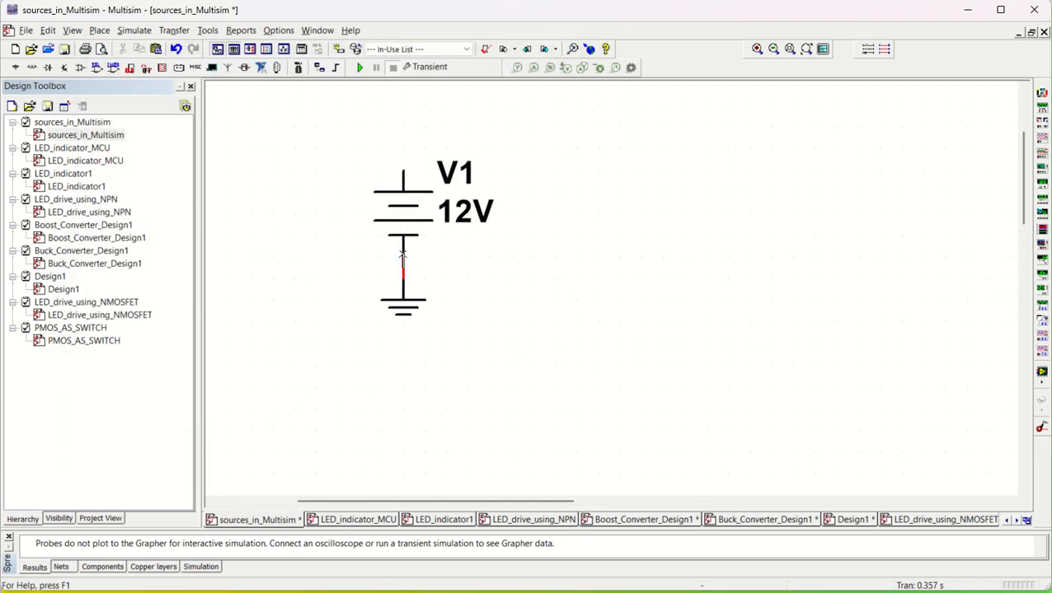
{"action": "left_click", "coordinate": [403, 170]}
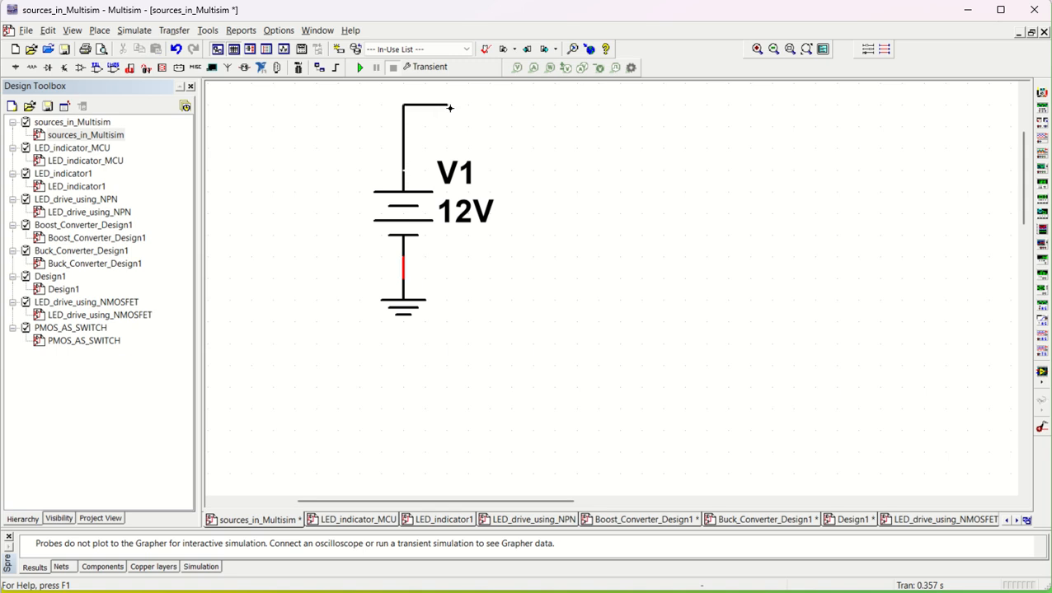
{"action": "double_click", "coordinate": [558, 130]}
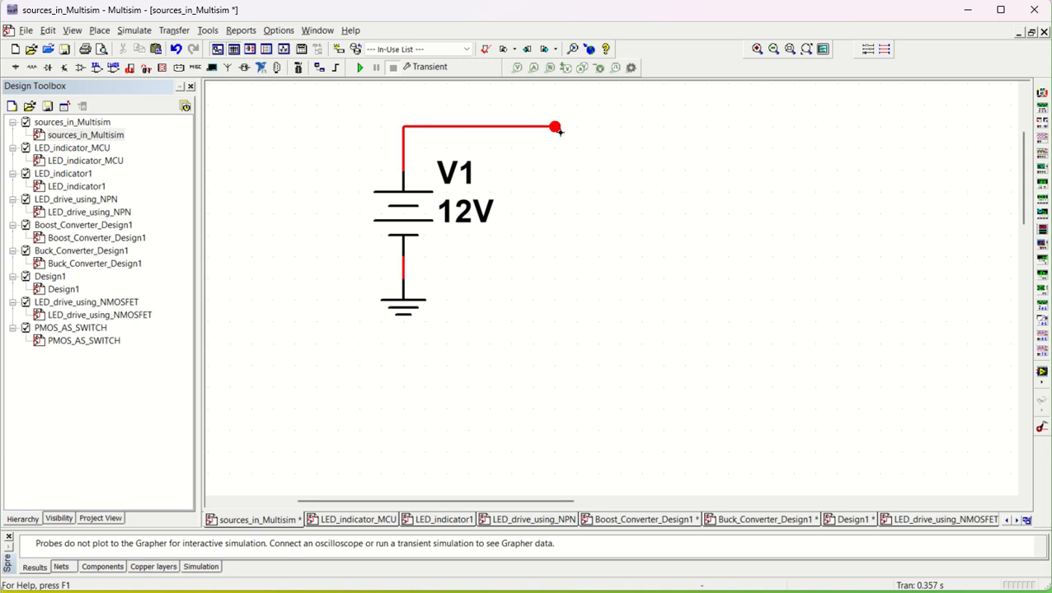
{"action": "scroll", "coordinate": [560, 247], "scroll_direction": "up", "scroll_amount": 3}
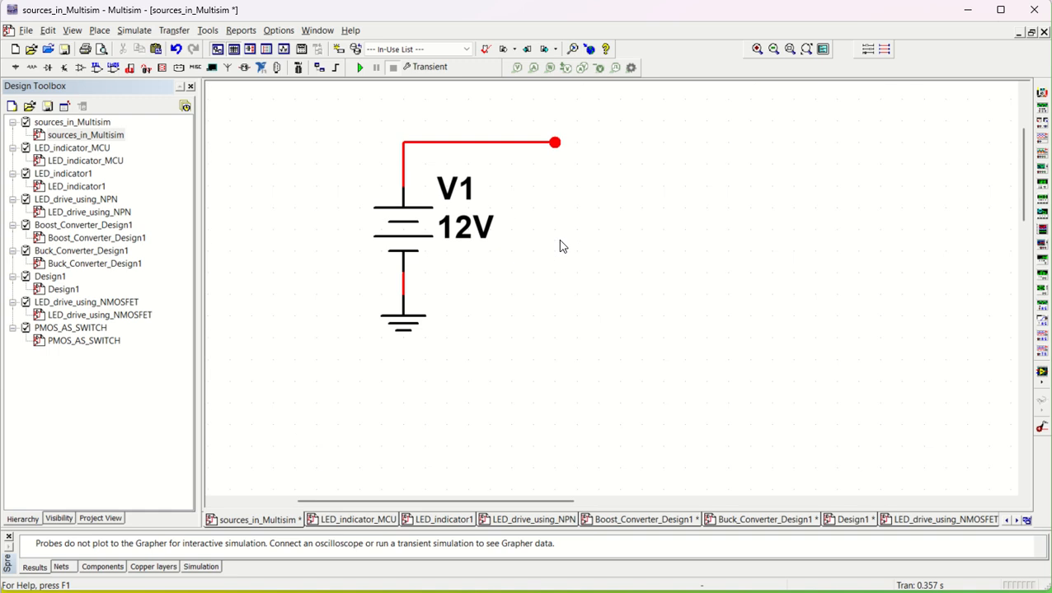
Step: Name the net on V1's positive terminal VIN, show its net name, and move the label just above the wire near the source
{"action": "left_click", "coordinate": [486, 159]}
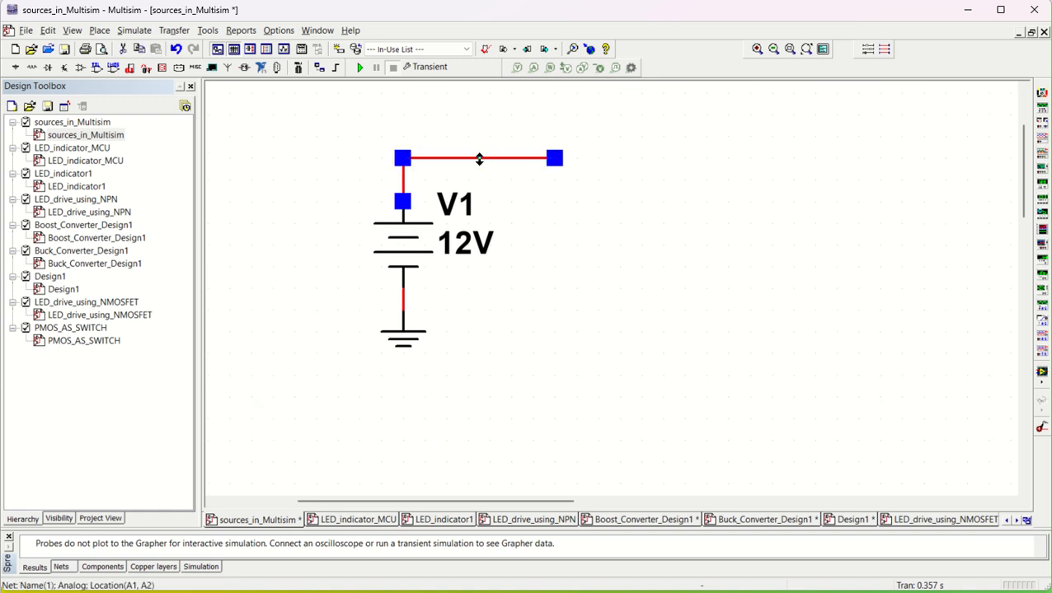
{"action": "right_click", "coordinate": [479, 159]}
{"action": "left_click", "coordinate": [545, 272]}
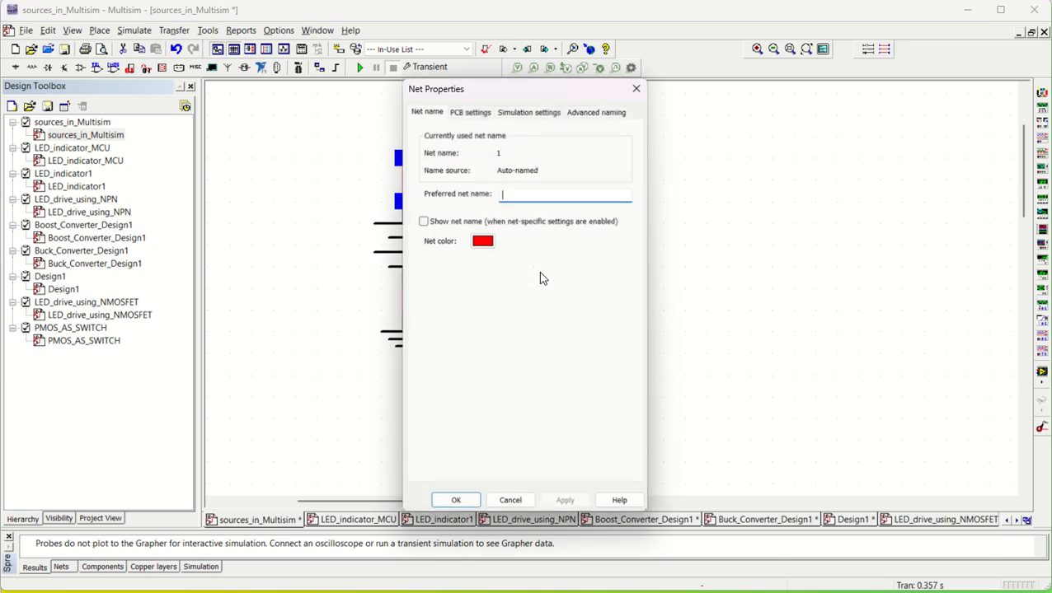
{"action": "type", "text": "VIN"}
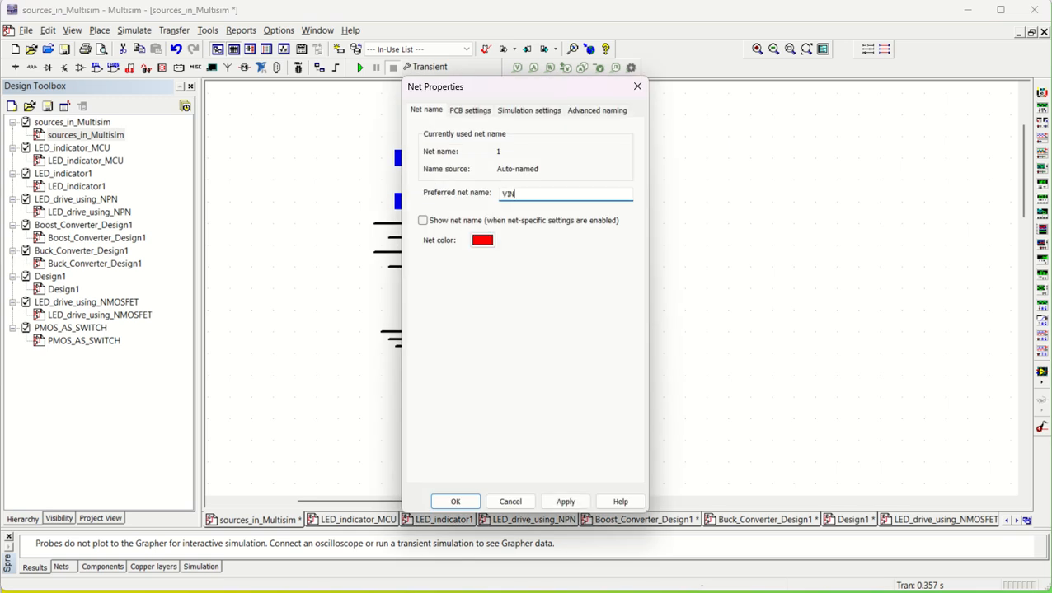
{"action": "left_click", "coordinate": [423, 220]}
{"action": "left_click", "coordinate": [453, 503]}
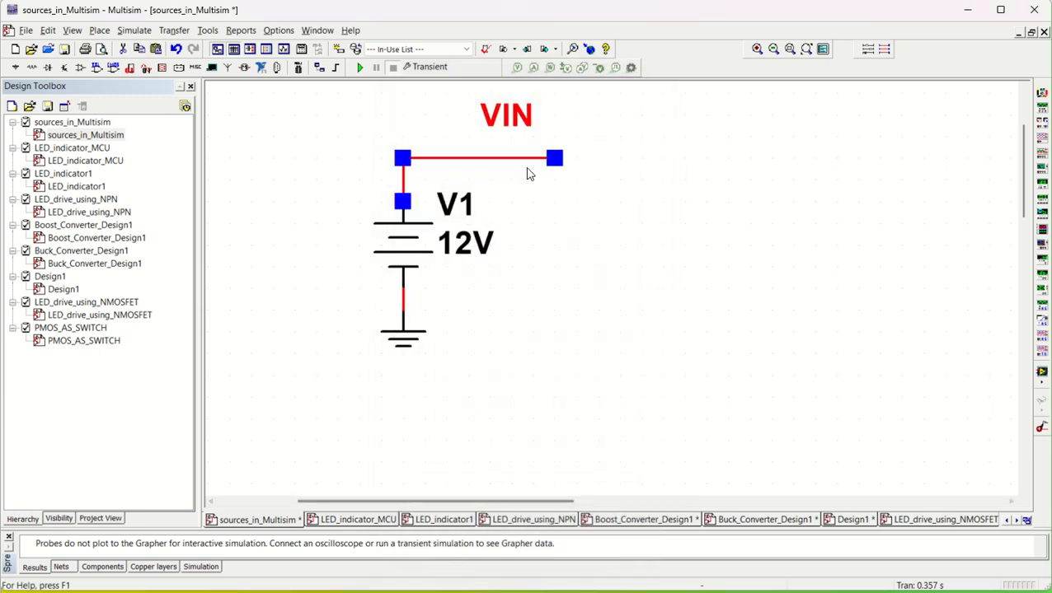
{"action": "left_click_drag", "start_coordinate": [506, 130], "coordinate": [441, 151]}
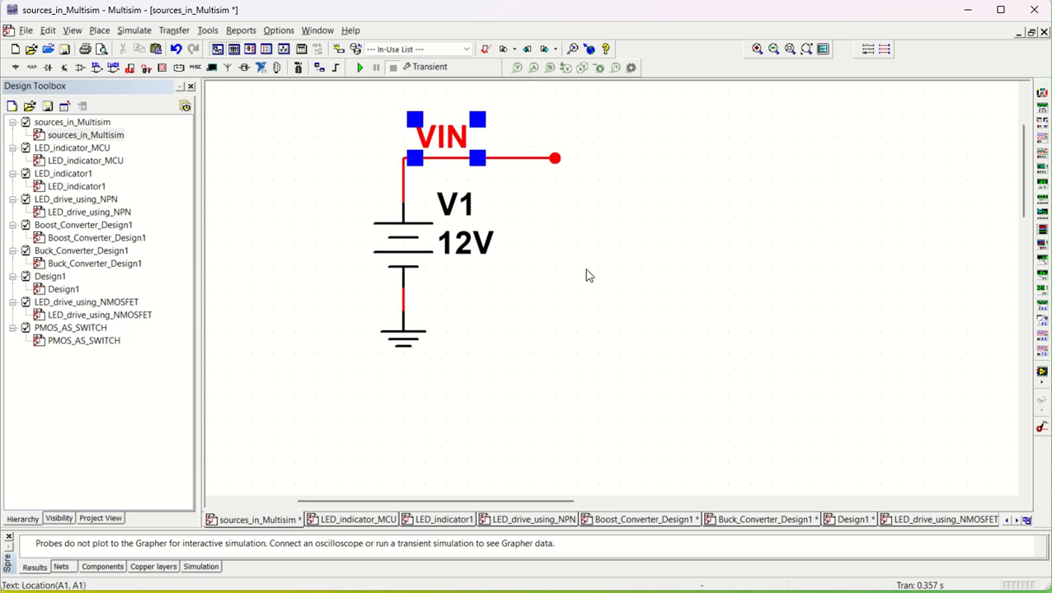
{"action": "left_click", "coordinate": [586, 275]}
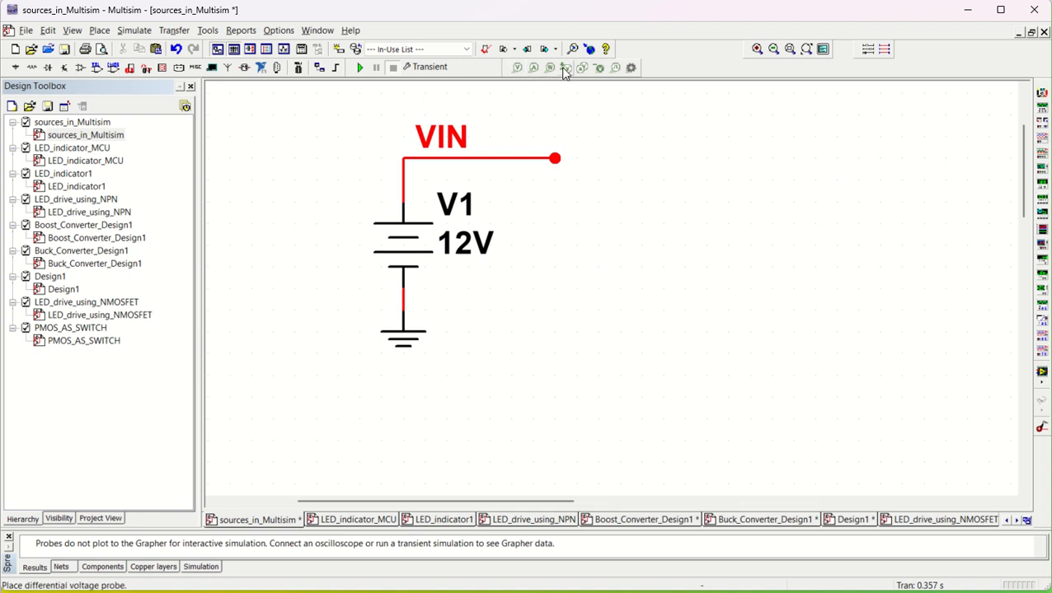
Step: Place a voltage probe on the horizontal part of the VIN wire
{"action": "left_click", "coordinate": [516, 69]}
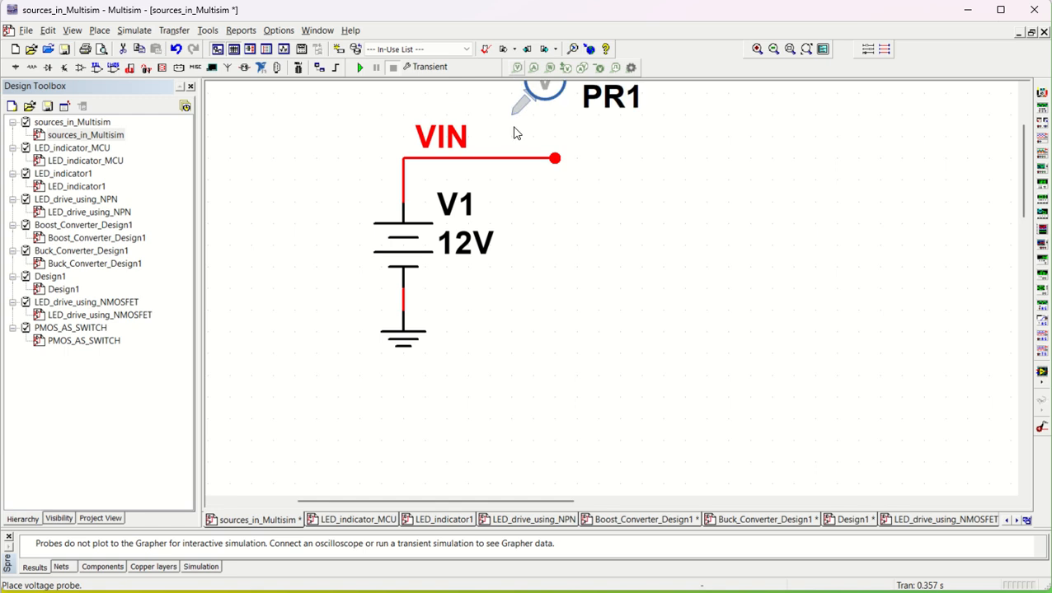
{"action": "left_click", "coordinate": [495, 156]}
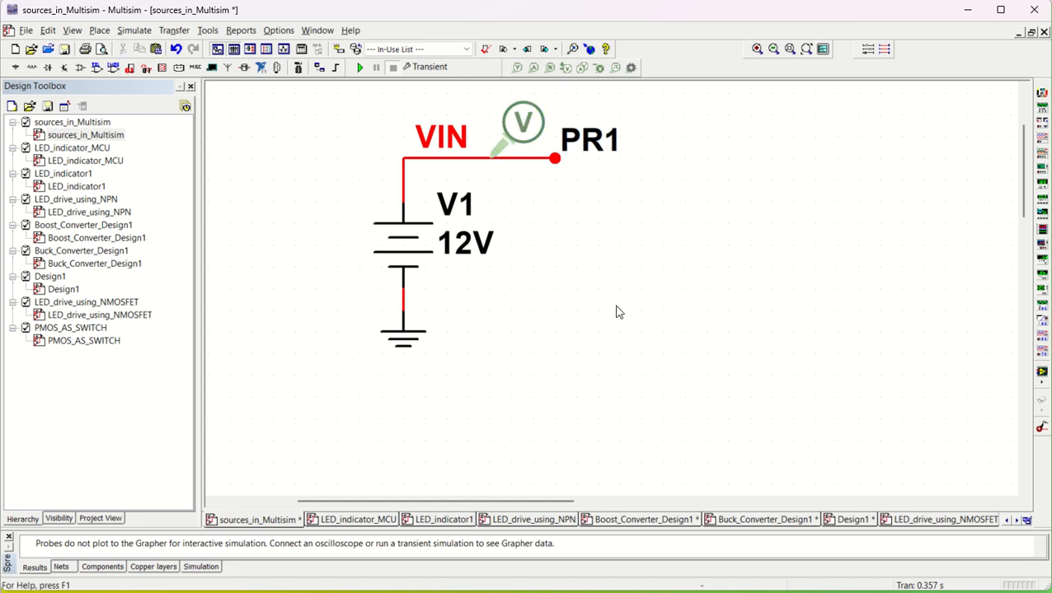
{"action": "scroll", "coordinate": [624, 307], "scroll_direction": "up", "scroll_amount": 3}
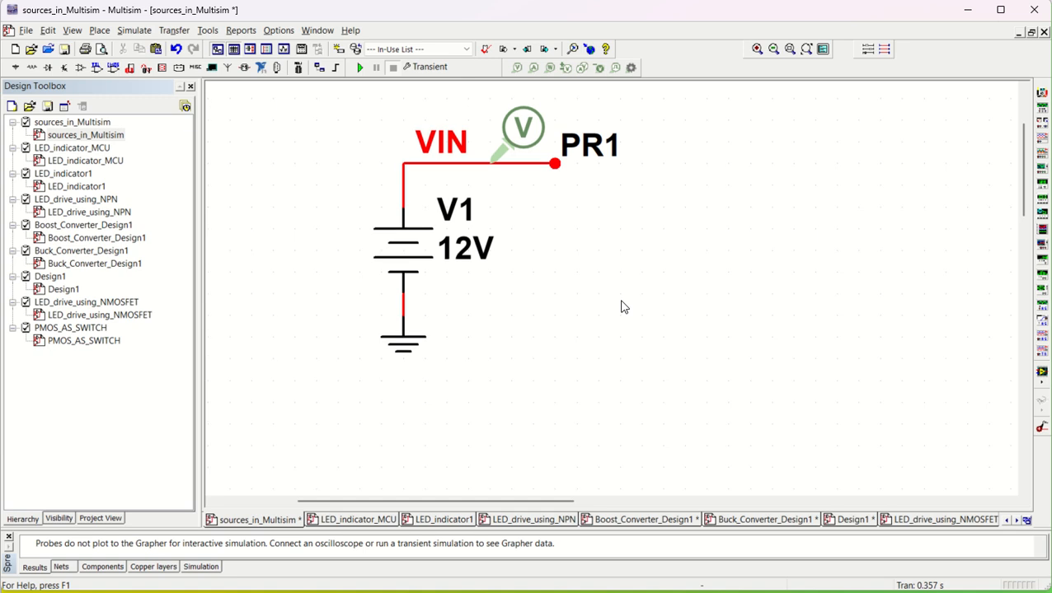
Step: Run the transient simulation and arrange the Grapher View window beside the circuit so both can be seen
{"action": "left_click", "coordinate": [357, 67]}
{"action": "left_click_drag", "start_coordinate": [59, 301], "coordinate": [865, 149]}
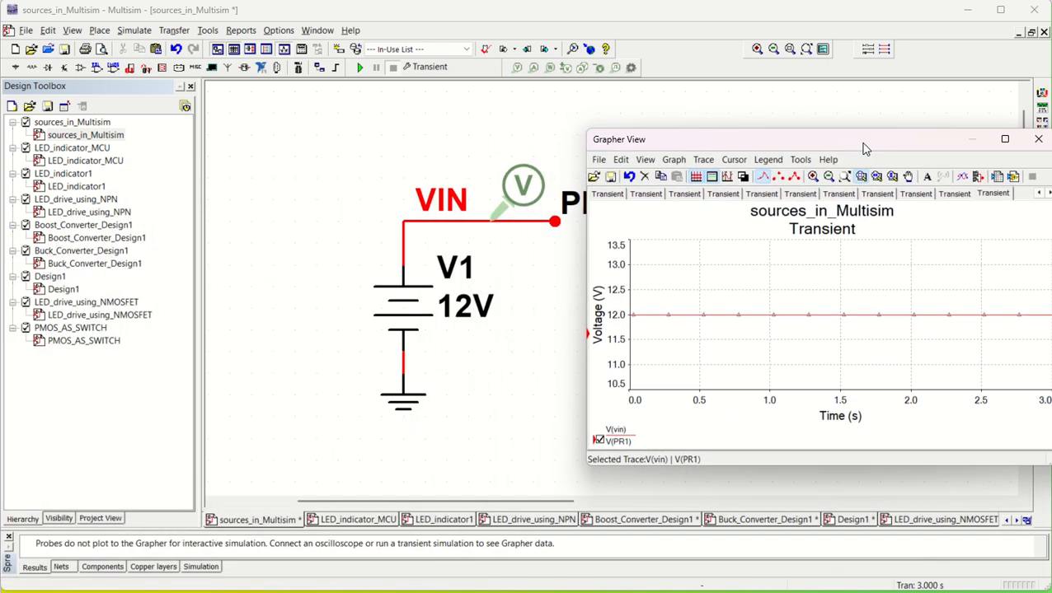
{"action": "left_click", "coordinate": [530, 364]}
{"action": "scroll", "coordinate": [530, 364], "scroll_direction": "right", "scroll_amount": 2}
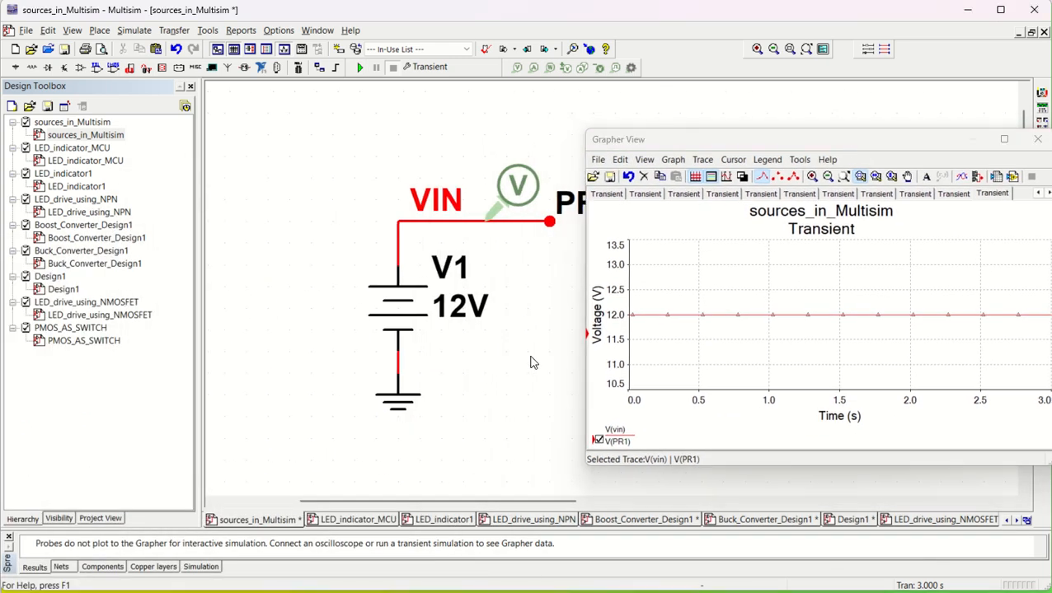
{"action": "scroll", "coordinate": [531, 363], "scroll_direction": "right", "scroll_amount": 1}
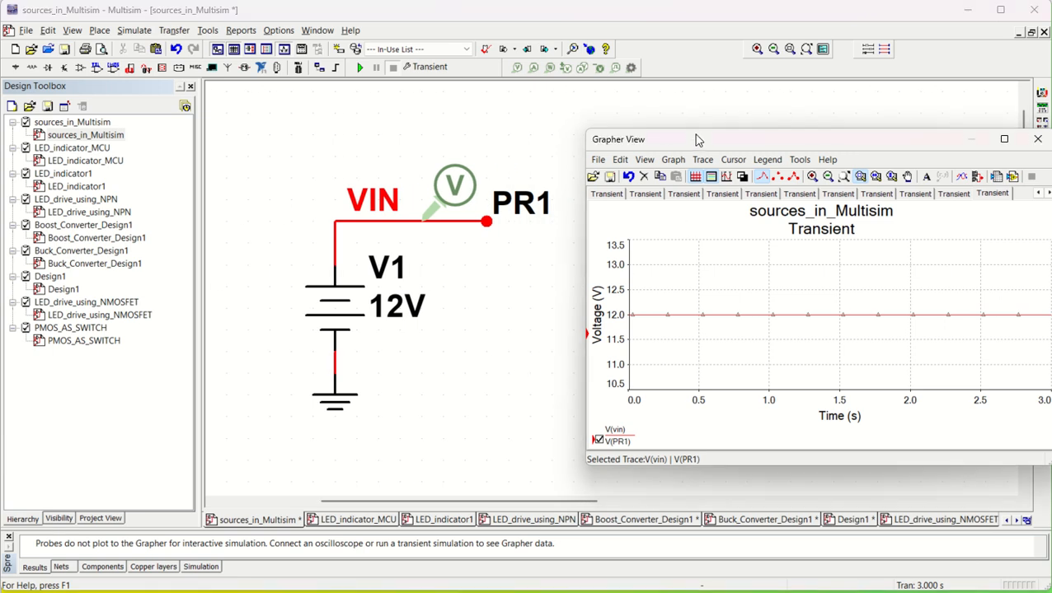
{"action": "left_click_drag", "start_coordinate": [693, 133], "coordinate": [685, 131]}
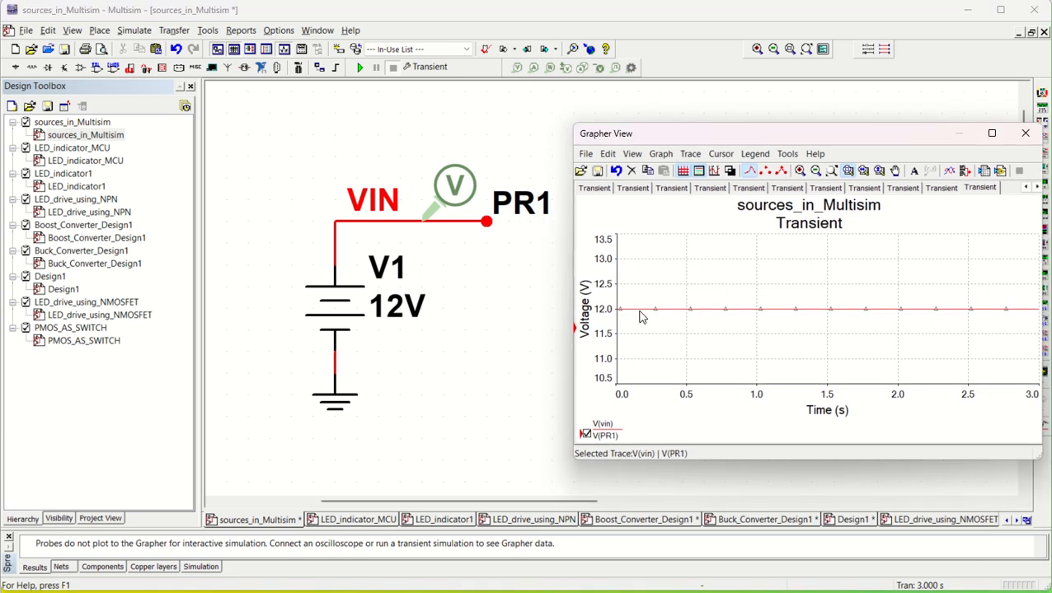
Step: Increase the trace width of the V(PR1) curve in the transient graph
{"action": "left_click", "coordinate": [689, 155]}
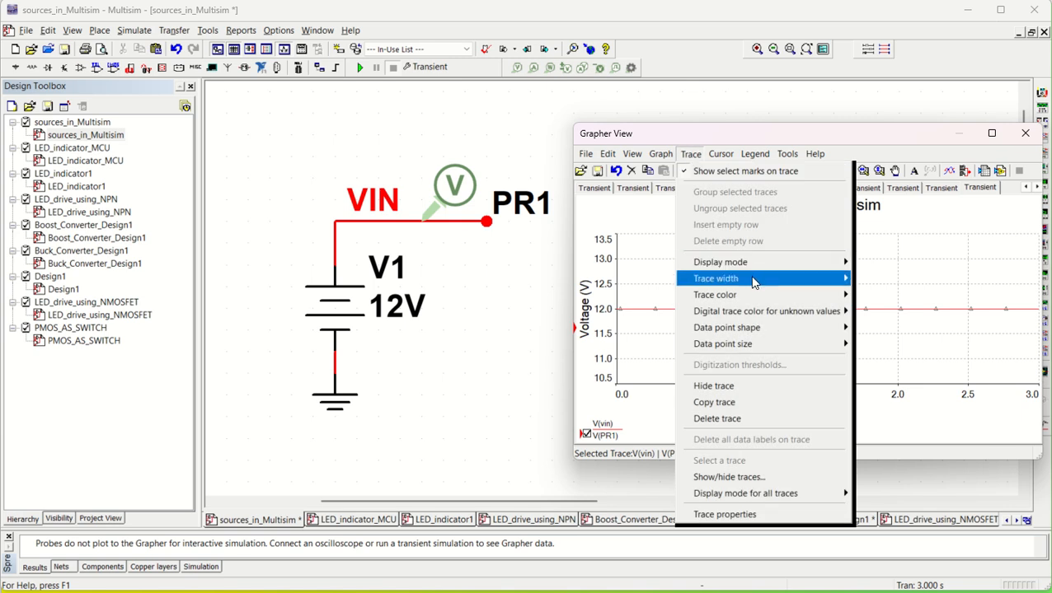
{"action": "mouse_move", "coordinate": [752, 283]}
{"action": "left_click", "coordinate": [875, 331]}
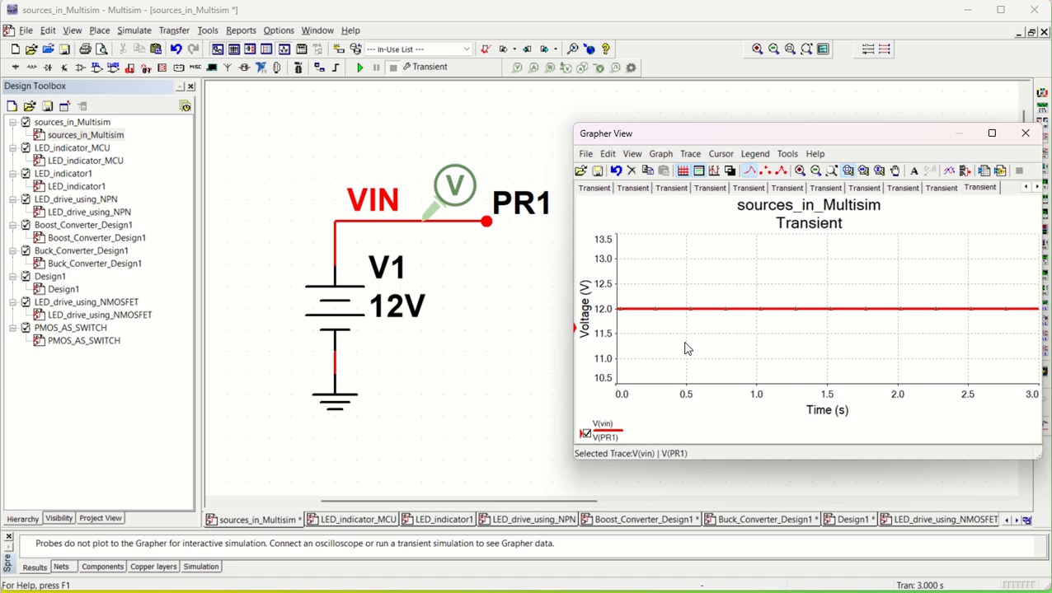
Step: Set the voltage of DC source V1 to 5 V and rerun the transient simulation
{"action": "left_click", "coordinate": [423, 375]}
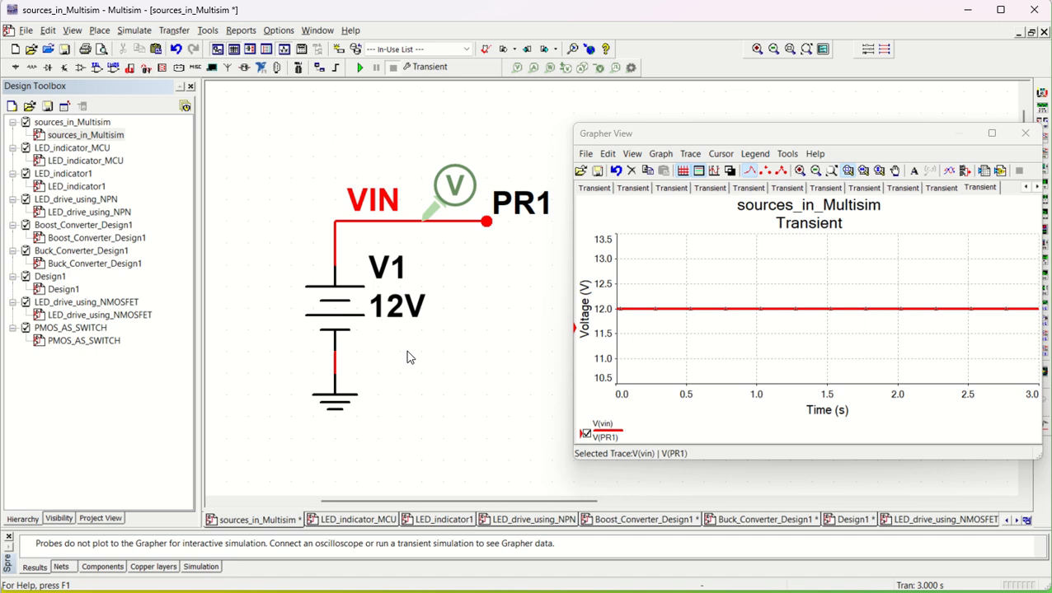
{"action": "left_click", "coordinate": [365, 322]}
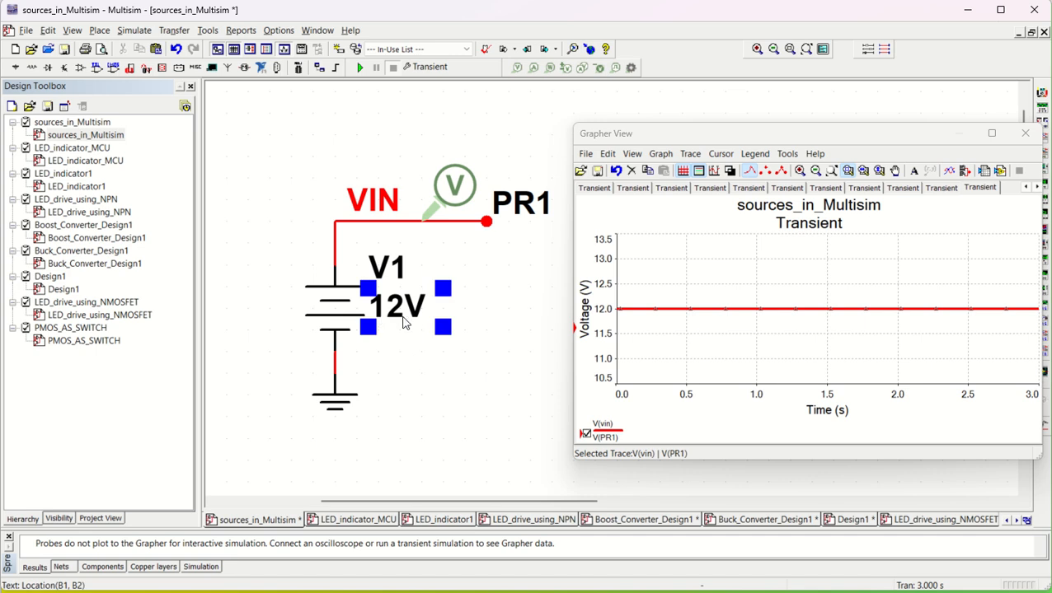
{"action": "left_click", "coordinate": [419, 359]}
{"action": "left_click", "coordinate": [403, 320]}
{"action": "double_click", "coordinate": [395, 310]}
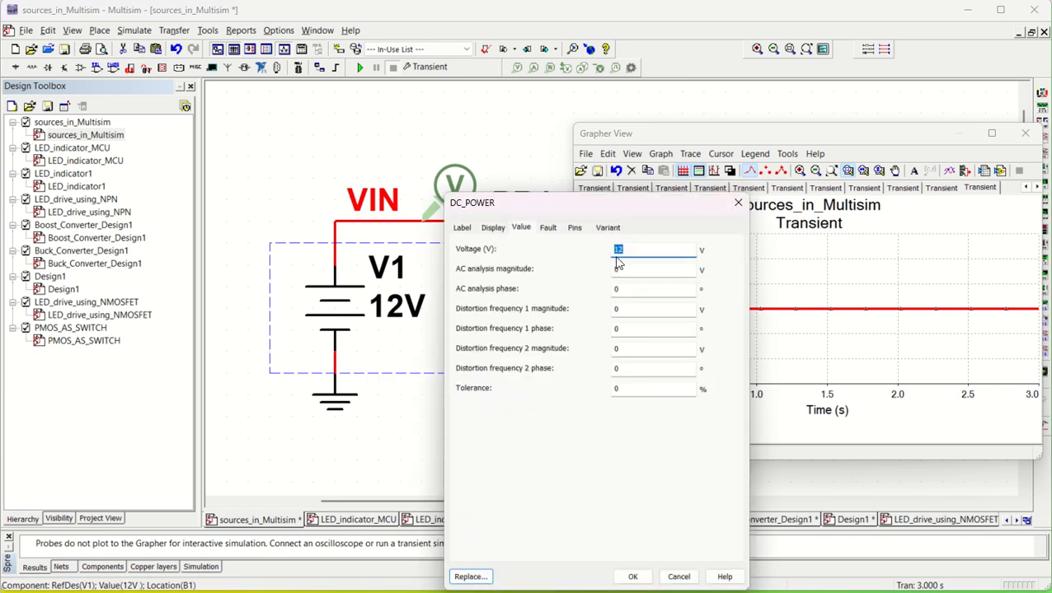
{"action": "type", "text": "5"}
{"action": "left_click", "coordinate": [625, 577]}
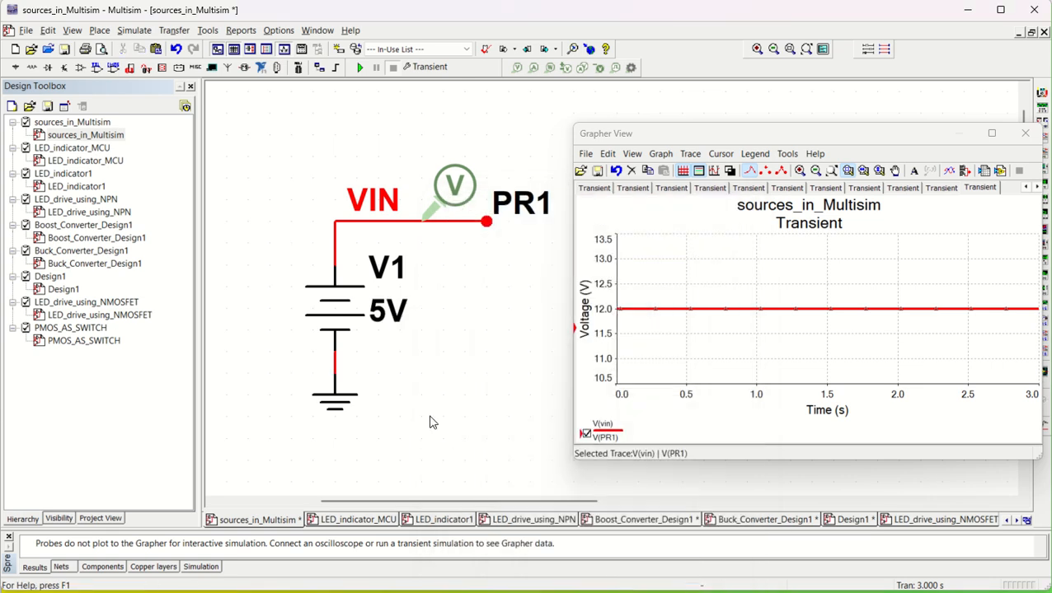
{"action": "left_click", "coordinate": [360, 67]}
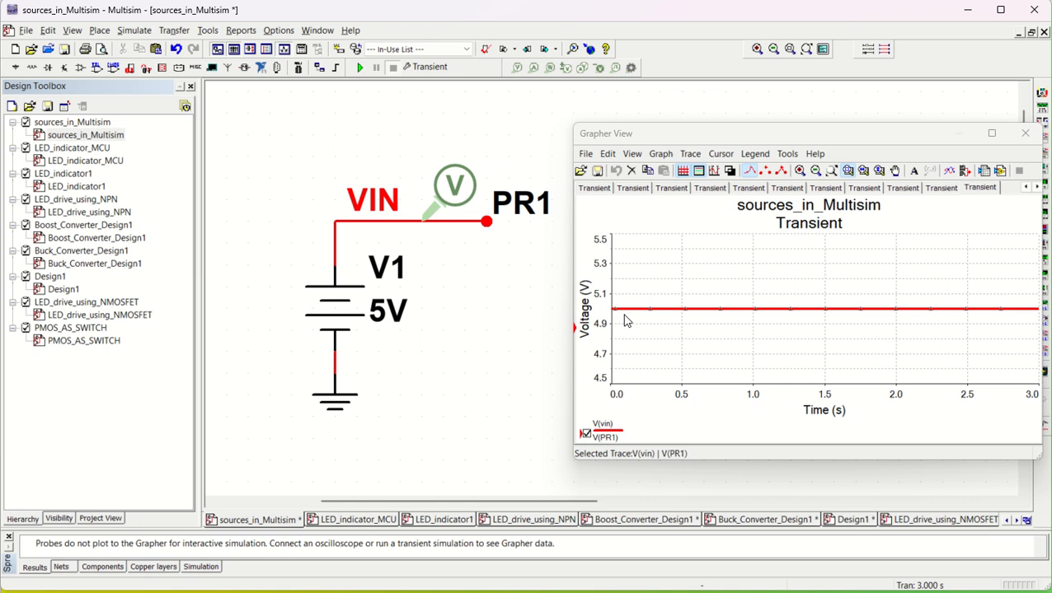
Step: Set the range of the transient graph's voltage axis to a minimum of 0 and a maximum of 6
{"action": "right_click", "coordinate": [602, 356]}
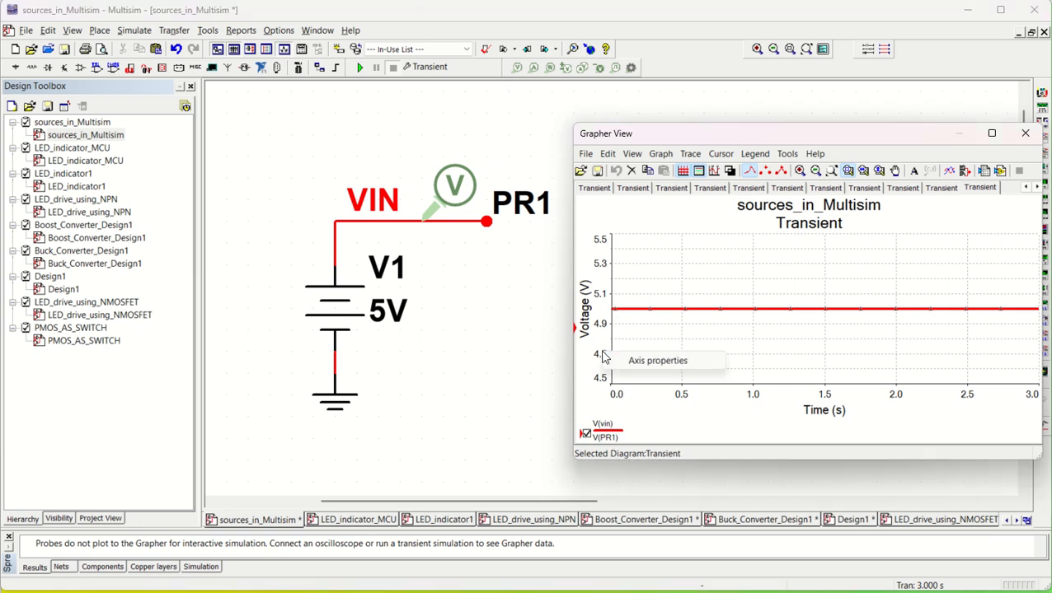
{"action": "left_click", "coordinate": [590, 376]}
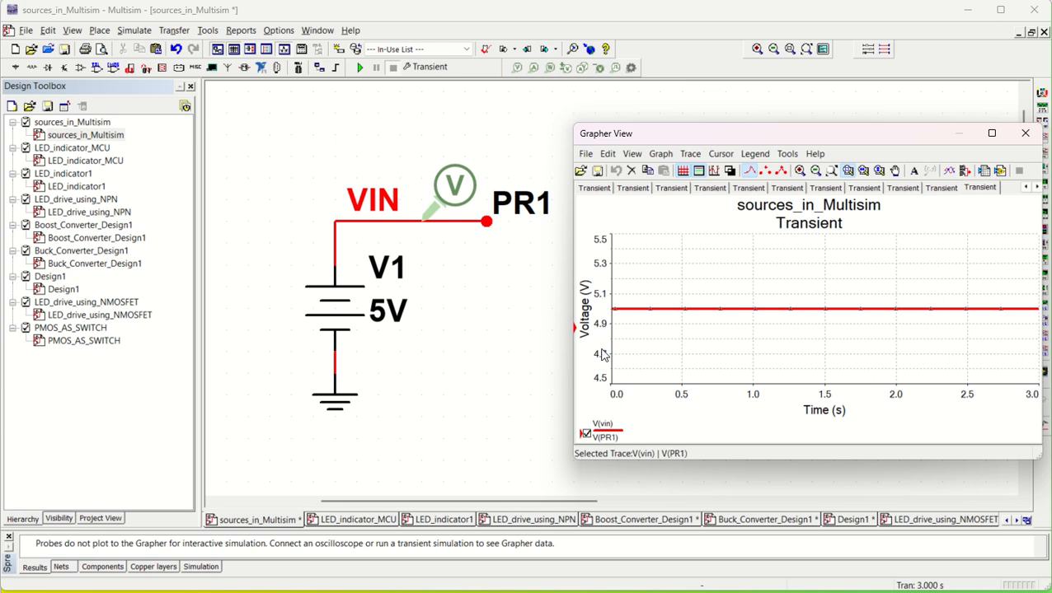
{"action": "right_click", "coordinate": [600, 341]}
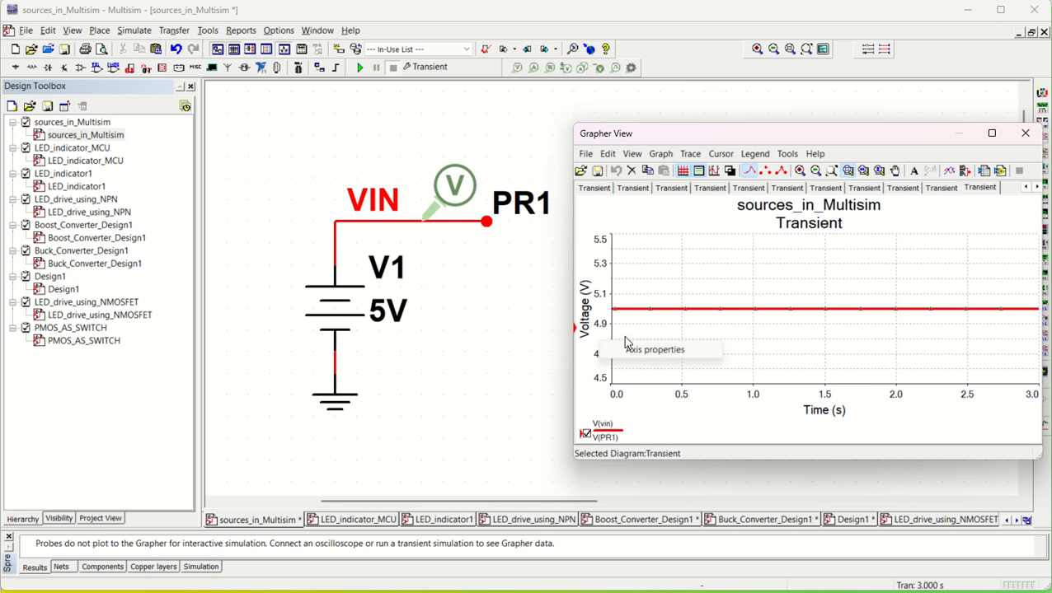
{"action": "left_click", "coordinate": [644, 349]}
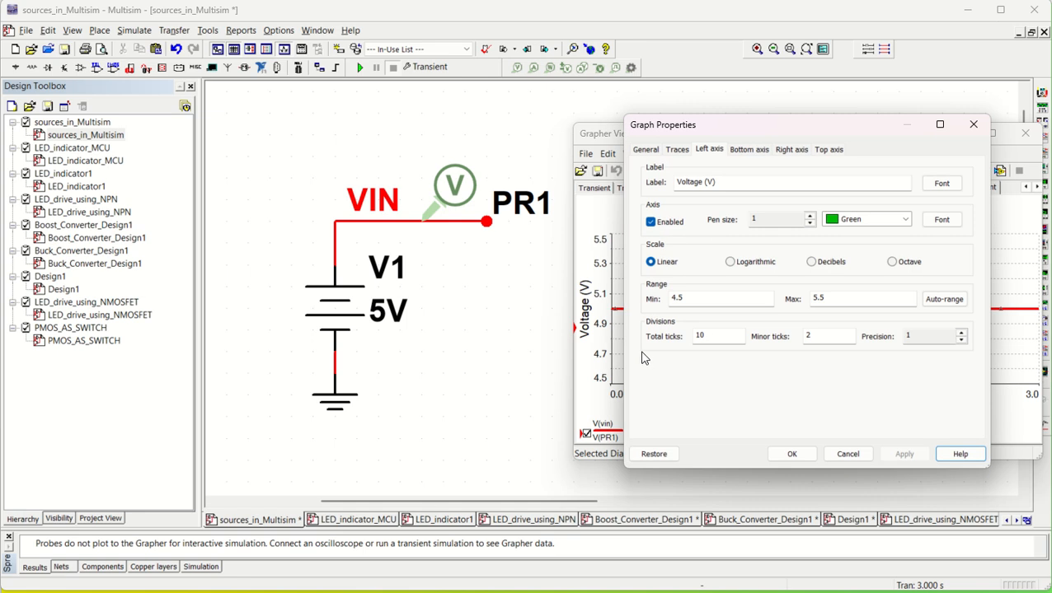
{"action": "left_click_drag", "start_coordinate": [787, 125], "coordinate": [397, 123]}
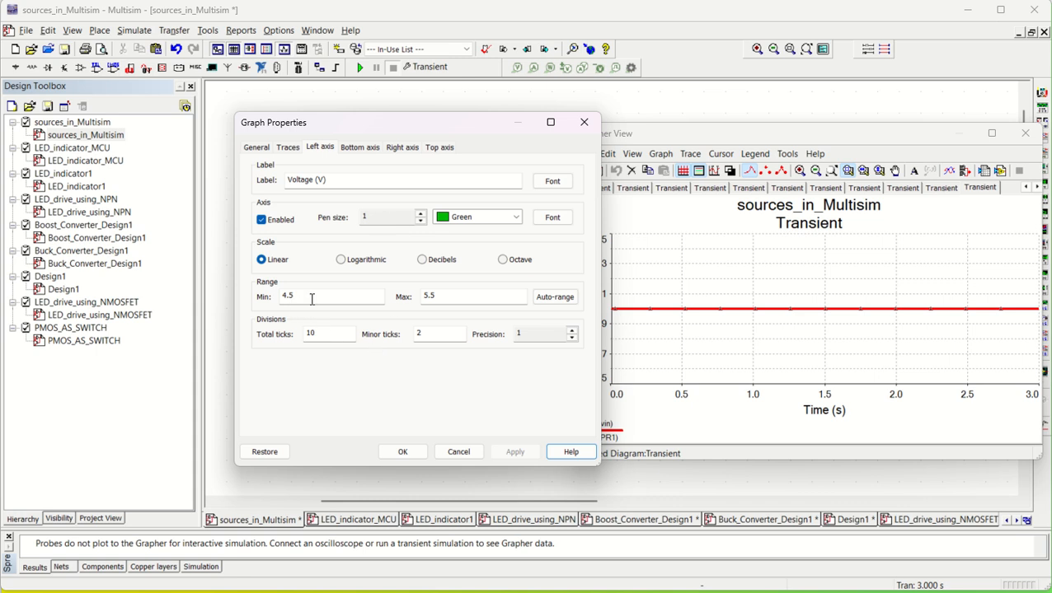
{"action": "left_click_drag", "start_coordinate": [501, 127], "coordinate": [405, 114]}
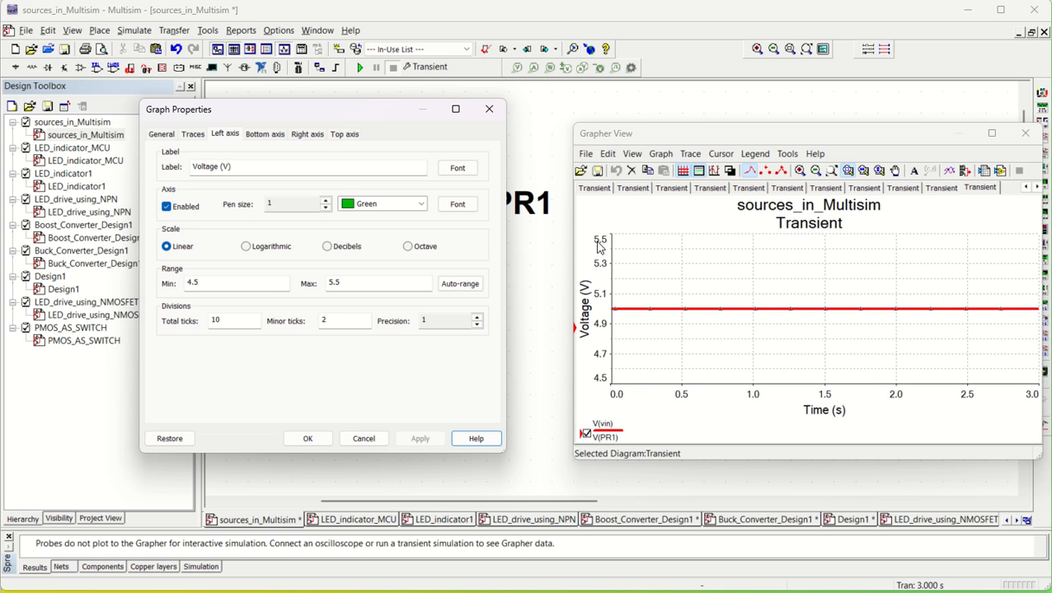
{"action": "left_click_drag", "start_coordinate": [207, 284], "coordinate": [183, 282]}
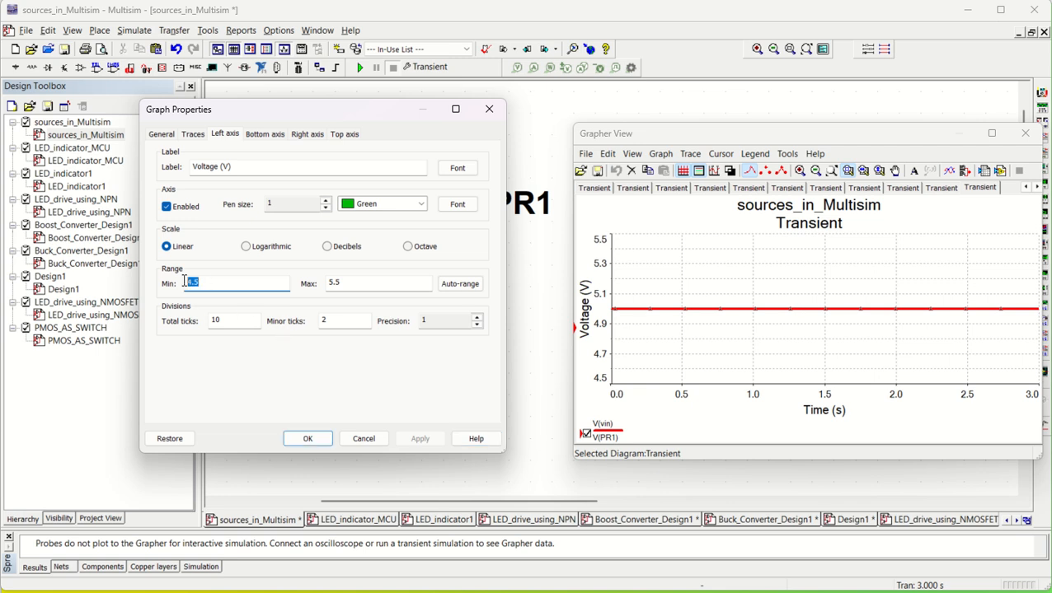
{"action": "type", "text": "0"}
{"action": "left_click_drag", "start_coordinate": [352, 277], "coordinate": [312, 280]}
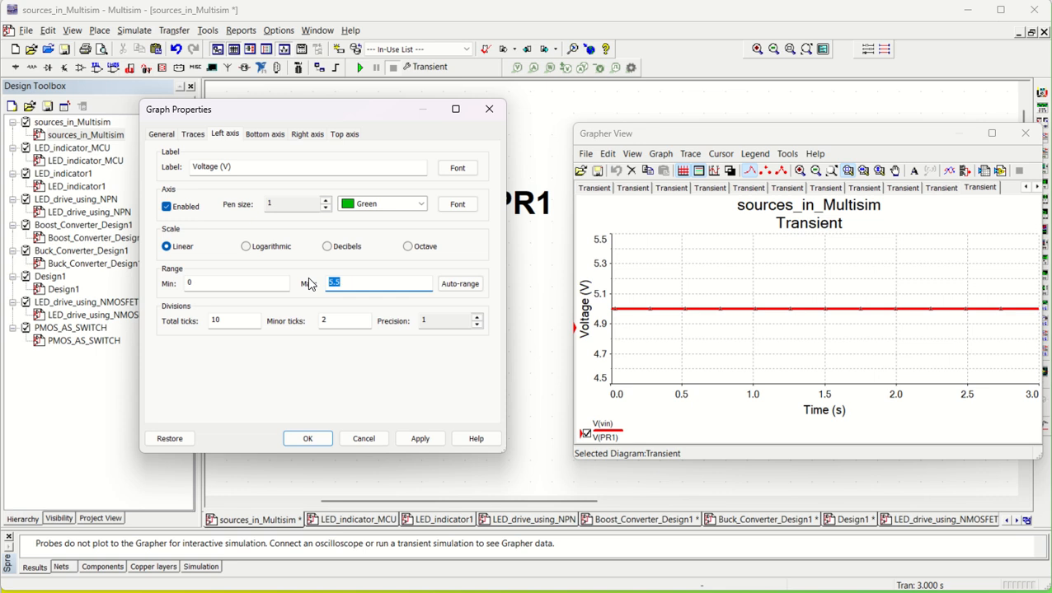
{"action": "type", "text": "6"}
{"action": "left_click", "coordinate": [229, 321]}
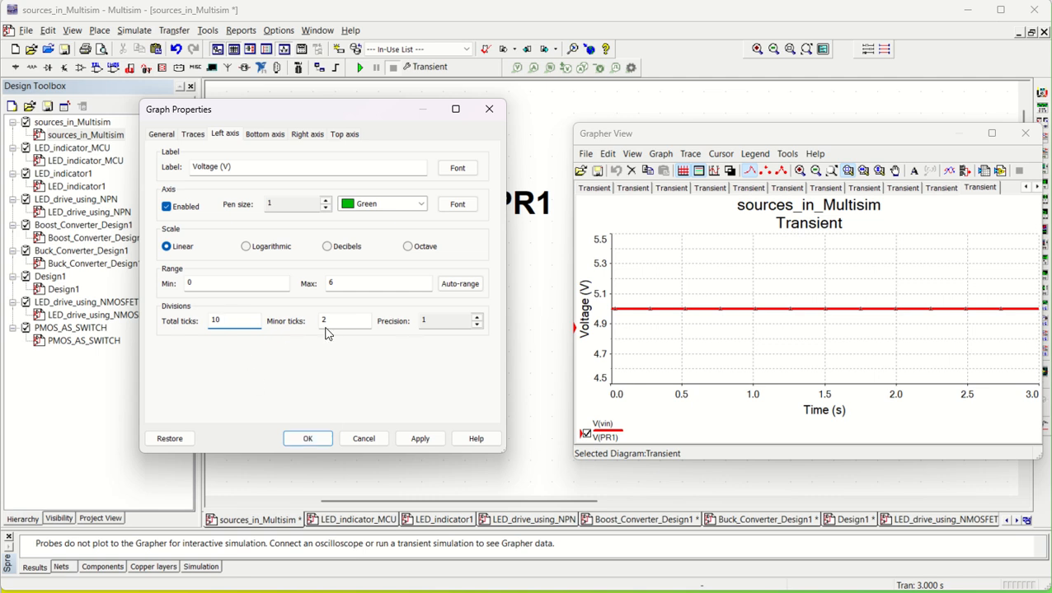
{"action": "left_click", "coordinate": [308, 439]}
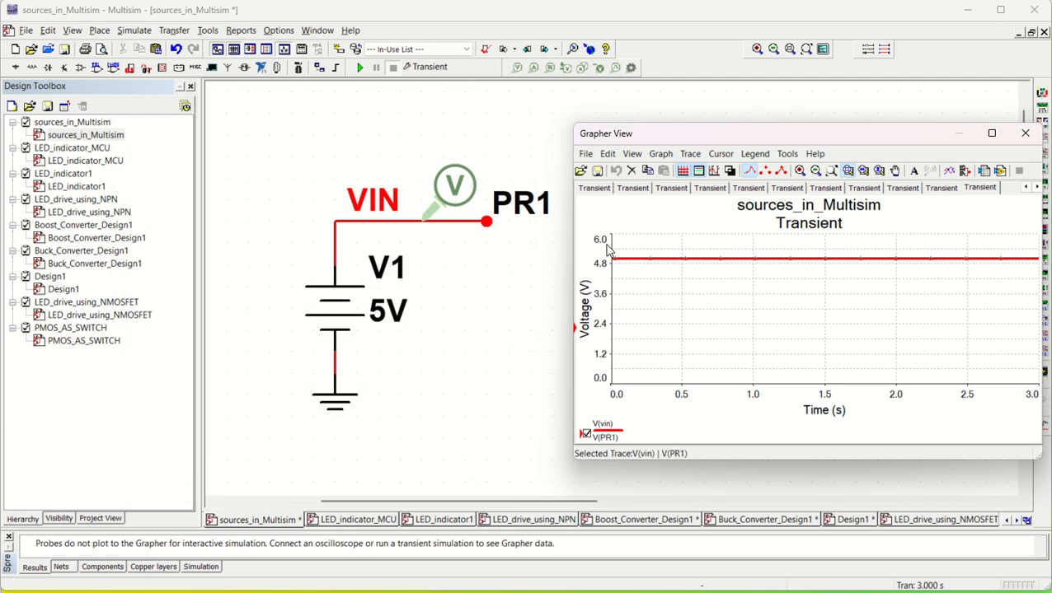
Step: Set the total ticks of the graph's voltage axis to 6
{"action": "left_click", "coordinate": [608, 287]}
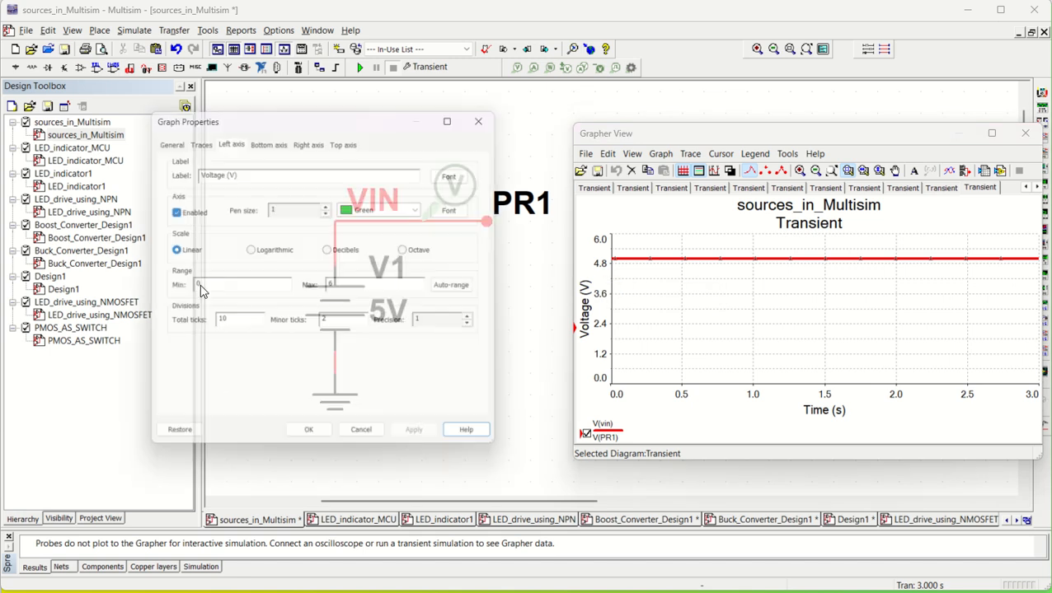
{"action": "left_click_drag", "start_coordinate": [227, 319], "coordinate": [192, 319]}
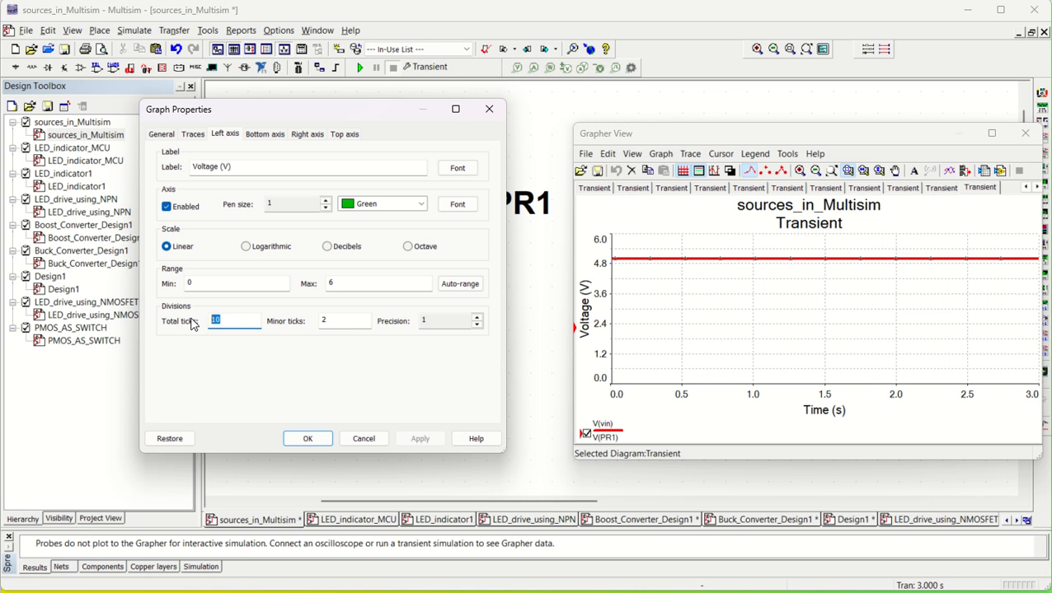
{"action": "type", "text": "6"}
{"action": "left_click", "coordinate": [330, 321]}
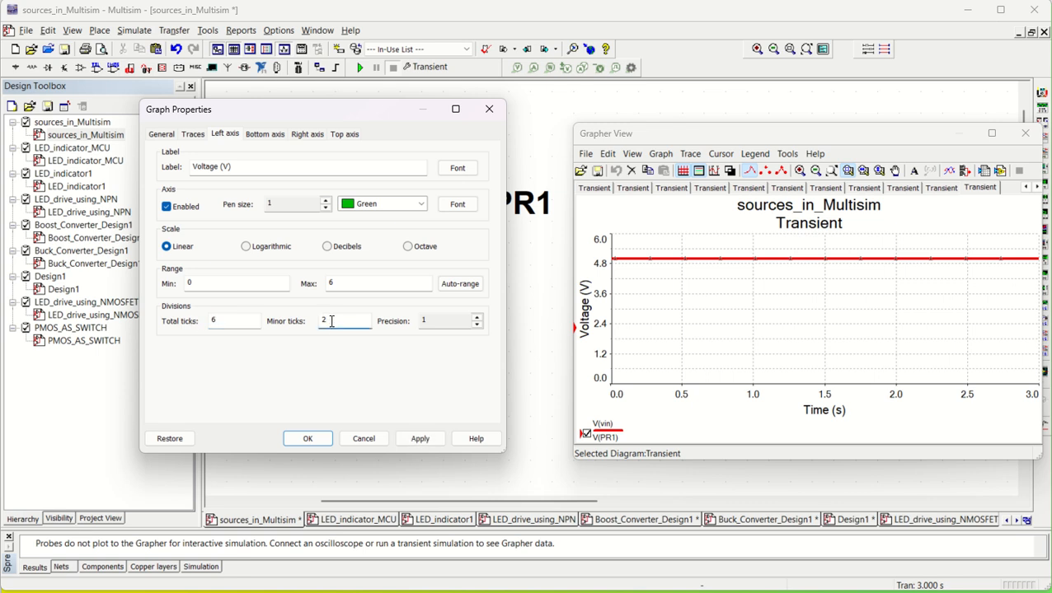
{"action": "left_click", "coordinate": [306, 438]}
{"action": "left_click", "coordinate": [610, 263]}
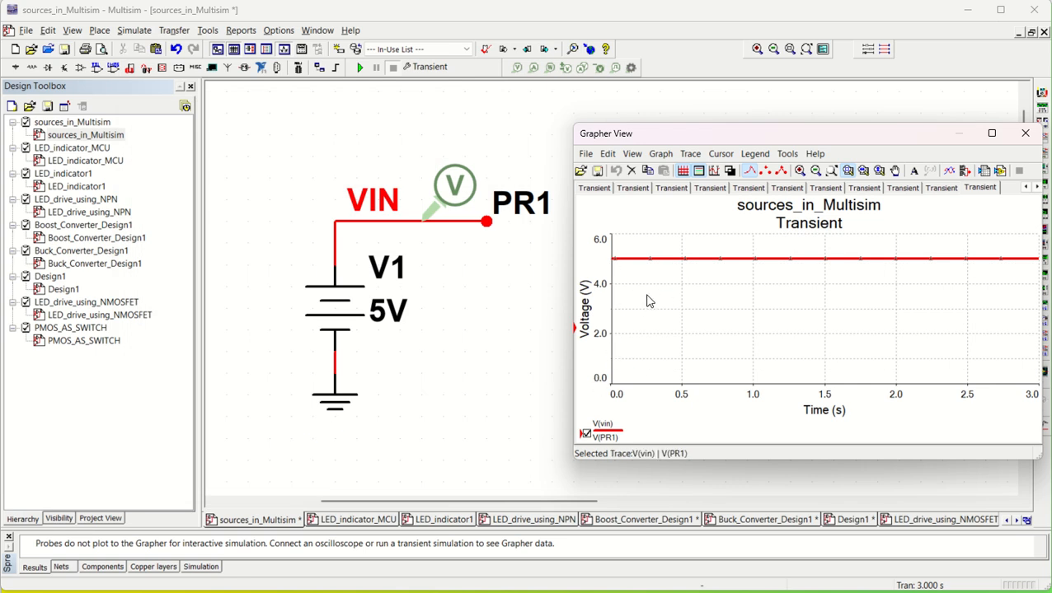
Step: Copy the whole DC source circuit with its ground and probe, and paste the duplicate directly below the original
{"action": "left_click", "coordinate": [518, 389]}
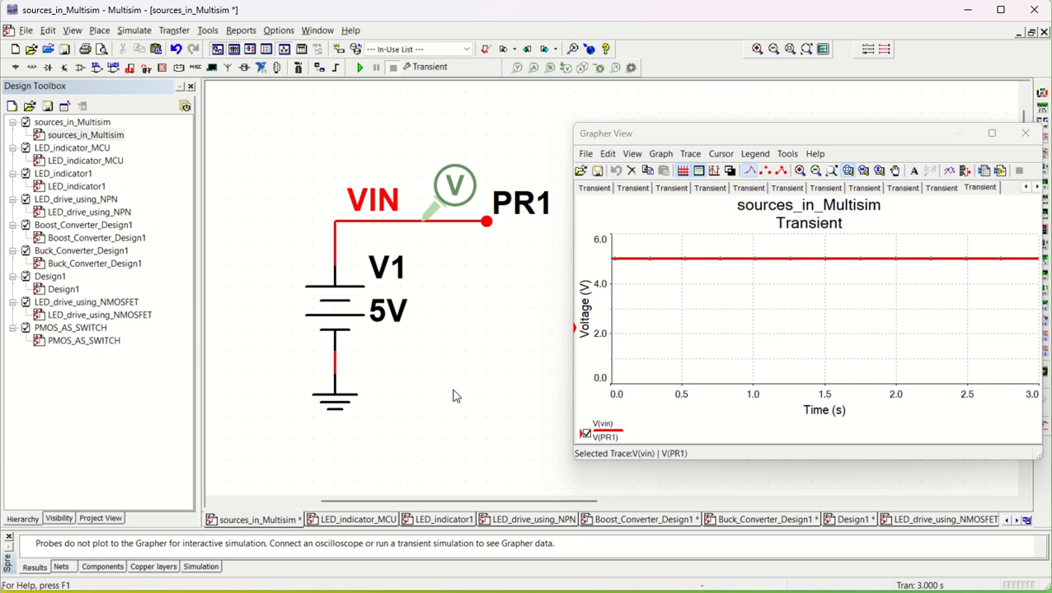
{"action": "scroll", "coordinate": [456, 397], "scroll_direction": "down", "scroll_amount": 2}
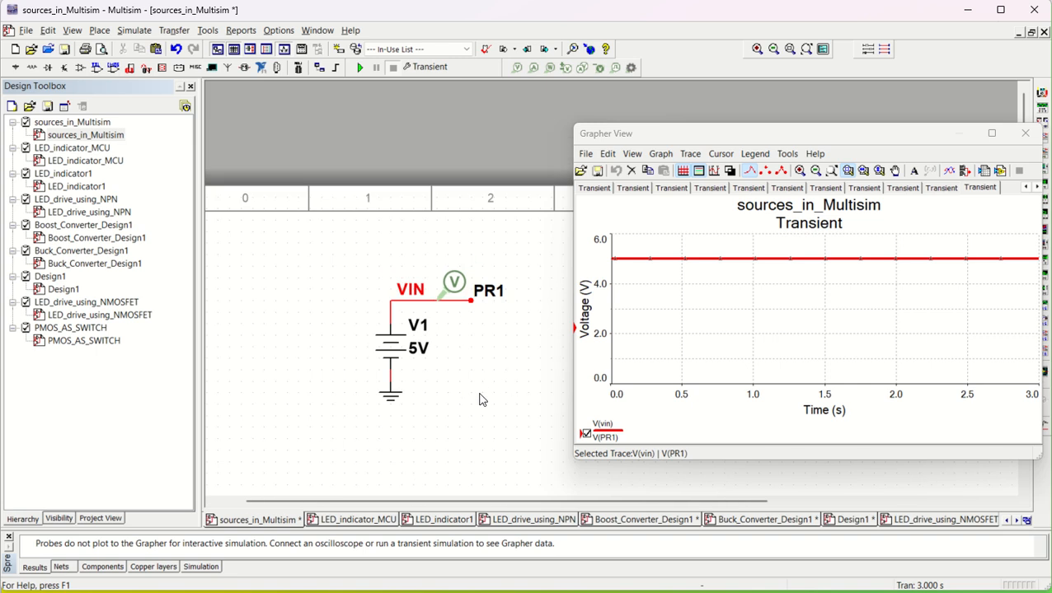
{"action": "scroll", "coordinate": [482, 400], "scroll_direction": "down", "scroll_amount": 5}
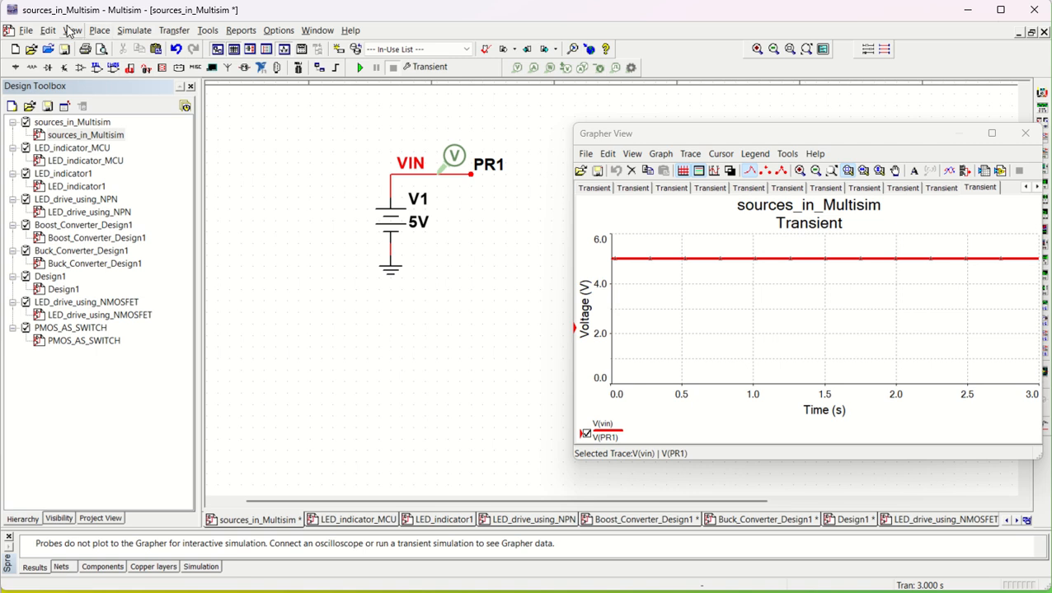
{"action": "left_click", "coordinate": [100, 30]}
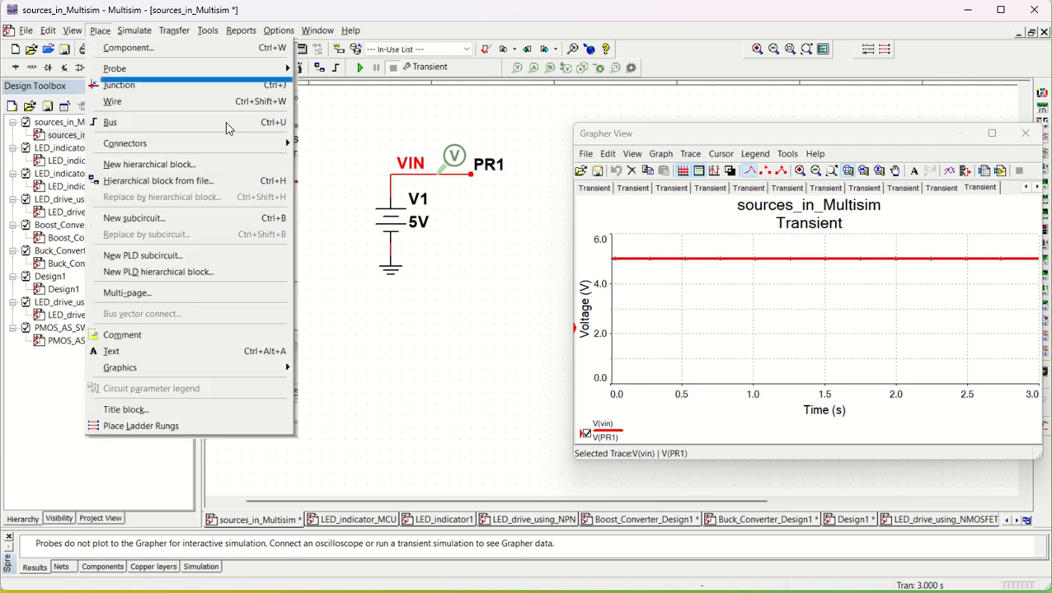
{"action": "left_click", "coordinate": [543, 336]}
{"action": "left_click_drag", "start_coordinate": [524, 350], "coordinate": [315, 134]}
{"action": "key", "text": "ctrl+c"}
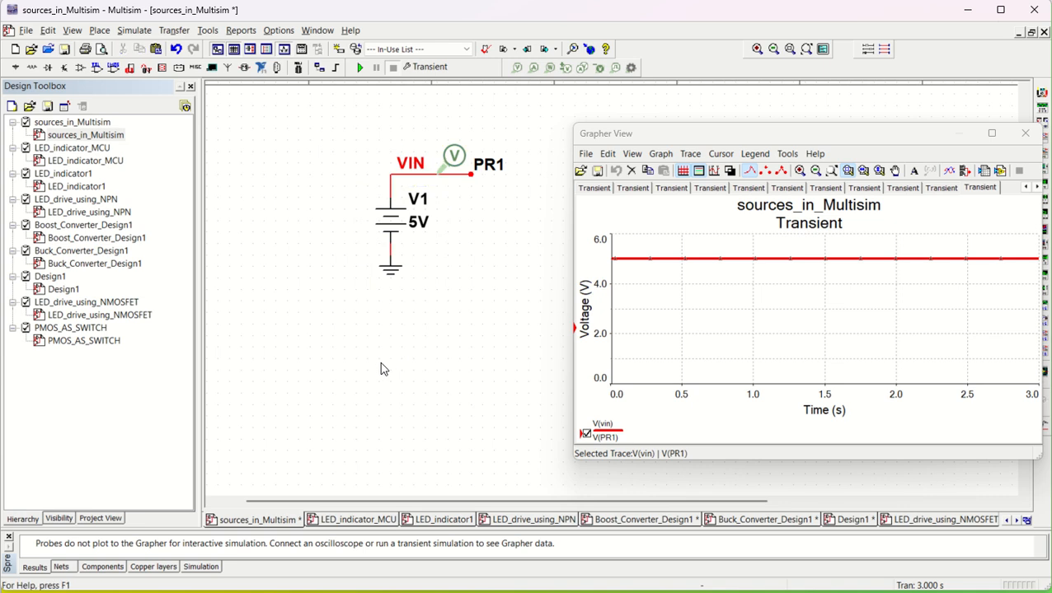
{"action": "key", "text": "ctrl+v"}
{"action": "left_click", "coordinate": [467, 365]}
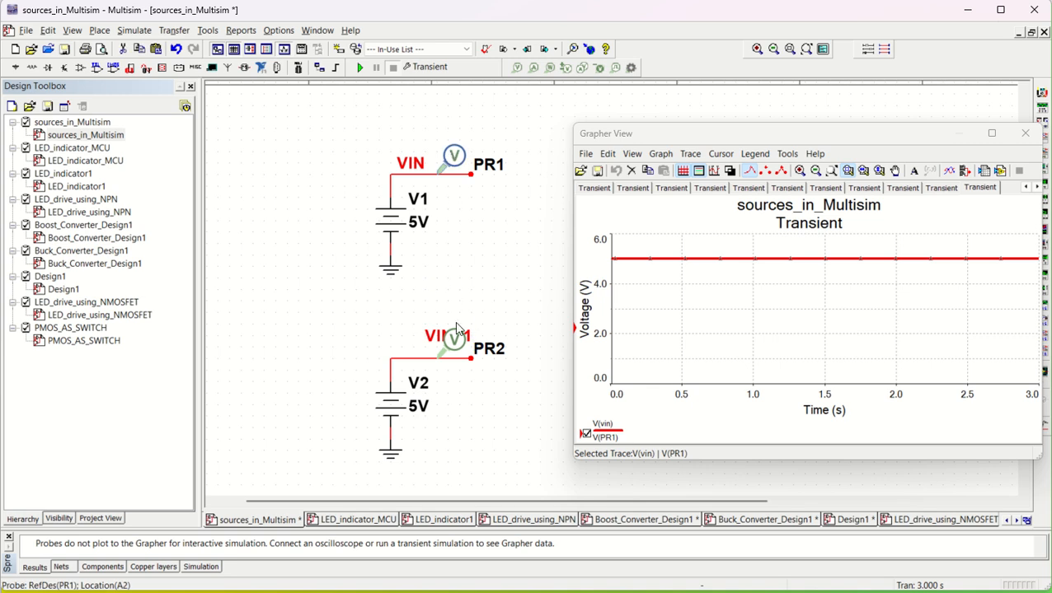
Step: Delete the voltage probe, wire and DC source from the duplicated circuit, keeping only its ground symbol
{"action": "left_click", "coordinate": [455, 340]}
{"action": "key", "text": "Delete"}
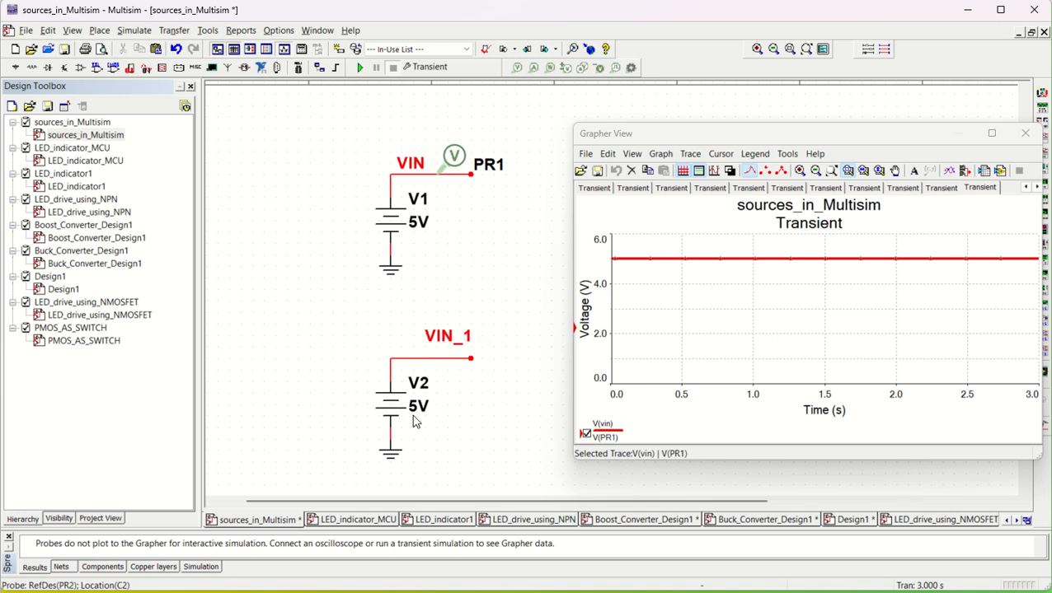
{"action": "key", "text": "Delete"}
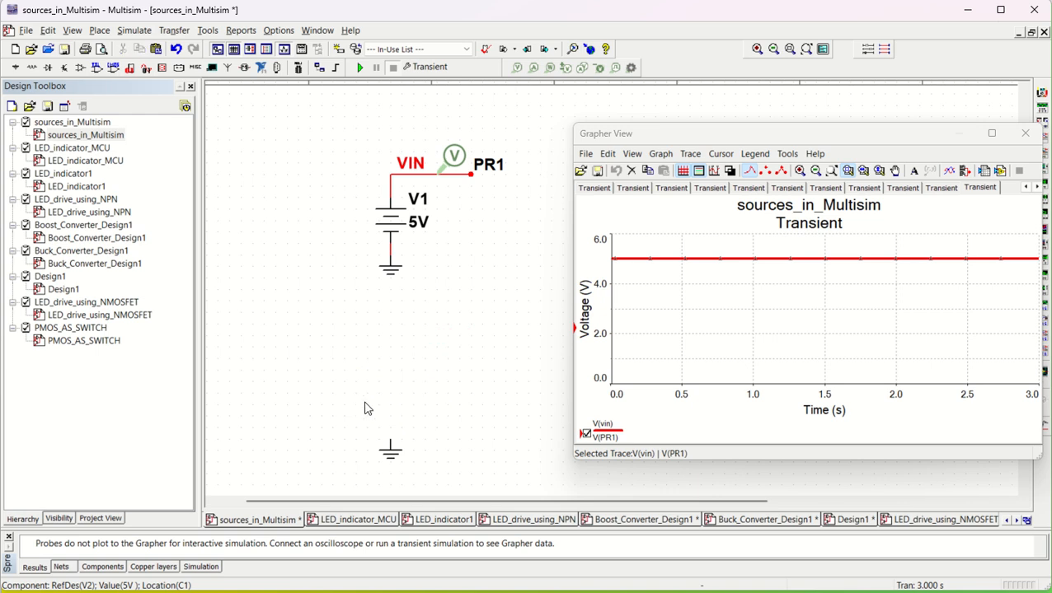
Step: Place an AC_POWER source from the POWER_SOURCES family directly above the lower ground symbol
{"action": "left_click", "coordinate": [98, 31]}
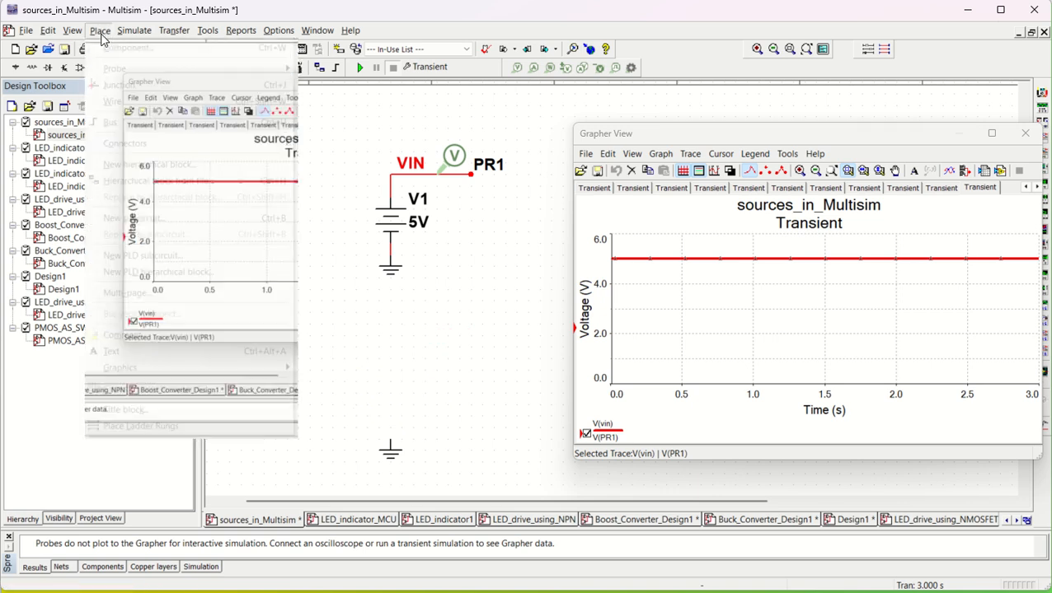
{"action": "left_click", "coordinate": [105, 46]}
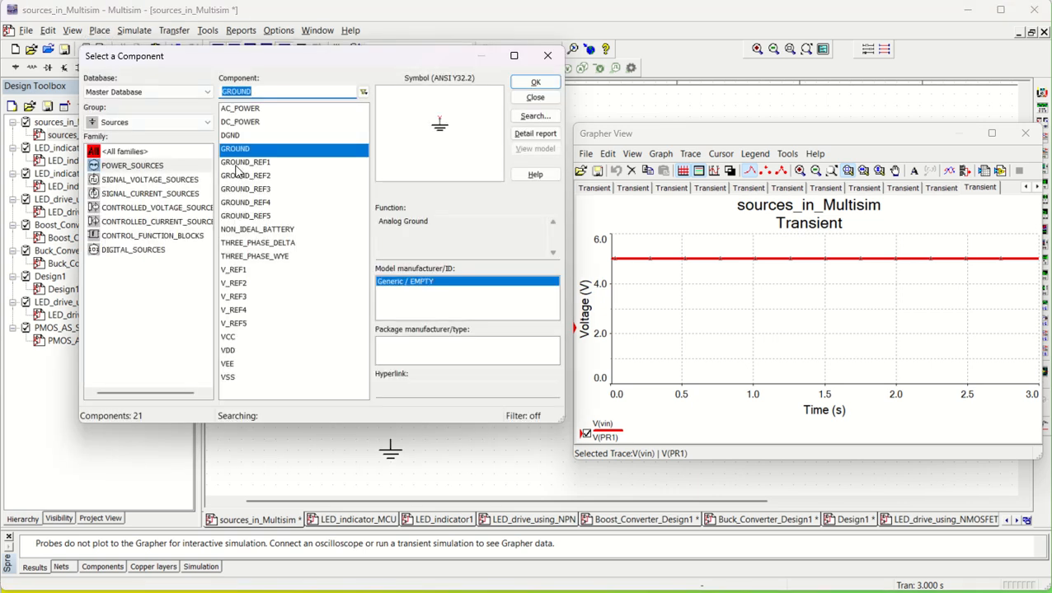
{"action": "left_click", "coordinate": [252, 112]}
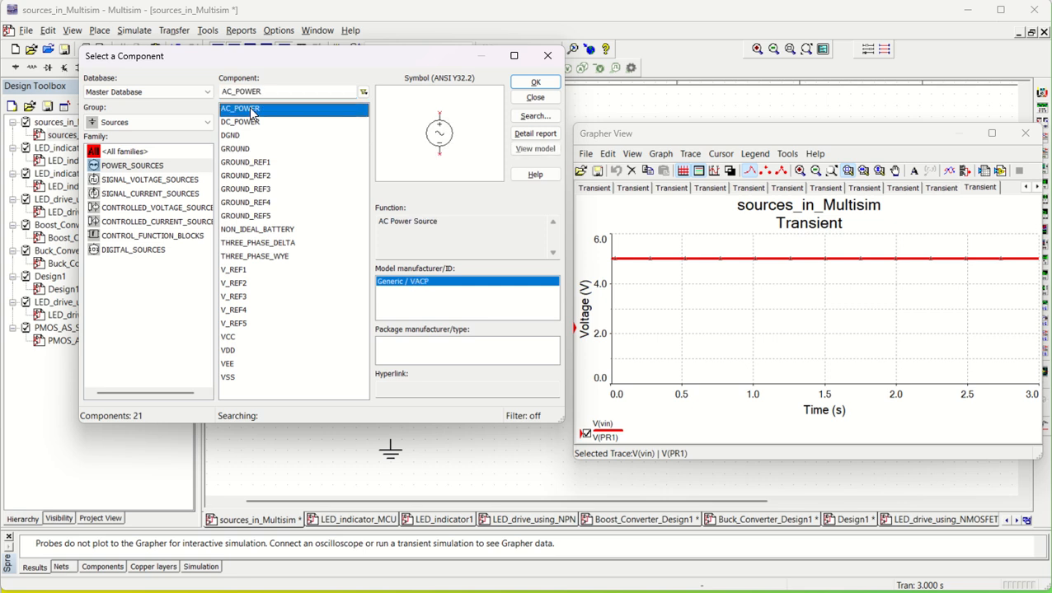
{"action": "left_click", "coordinate": [535, 82]}
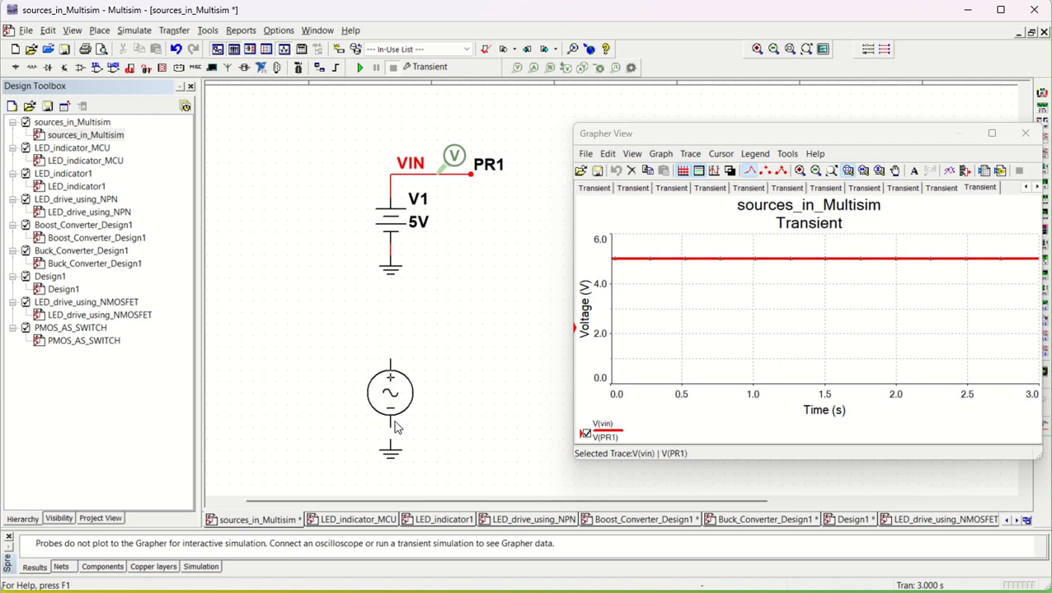
{"action": "left_click", "coordinate": [394, 429]}
{"action": "left_click", "coordinate": [547, 55]}
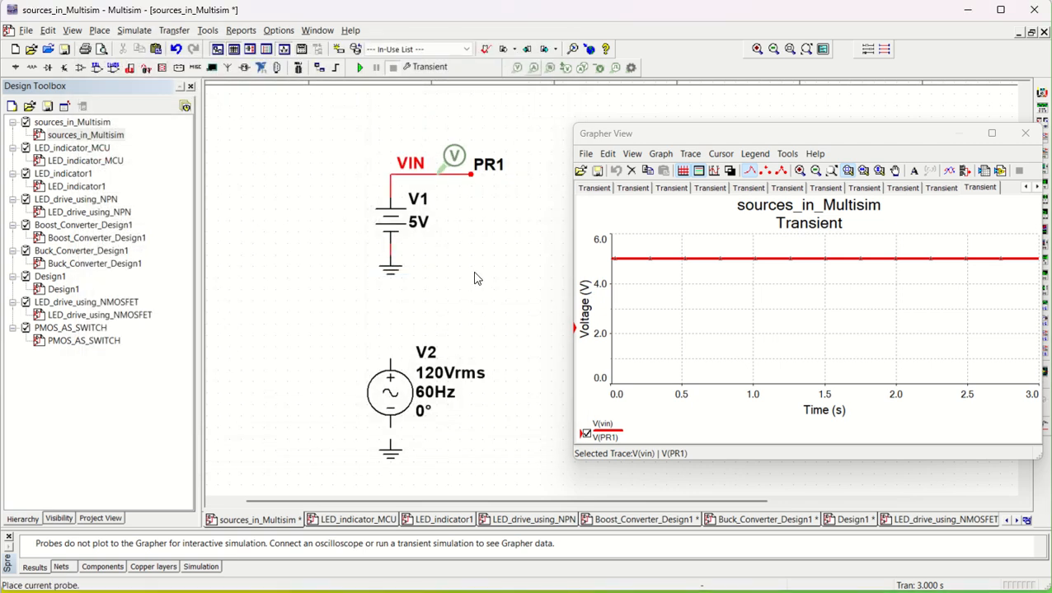
Step: Draw an output wire from the AC source's positive terminal and move voltage probe PR1 onto it
{"action": "left_click", "coordinate": [391, 361]}
{"action": "double_click", "coordinate": [492, 323]}
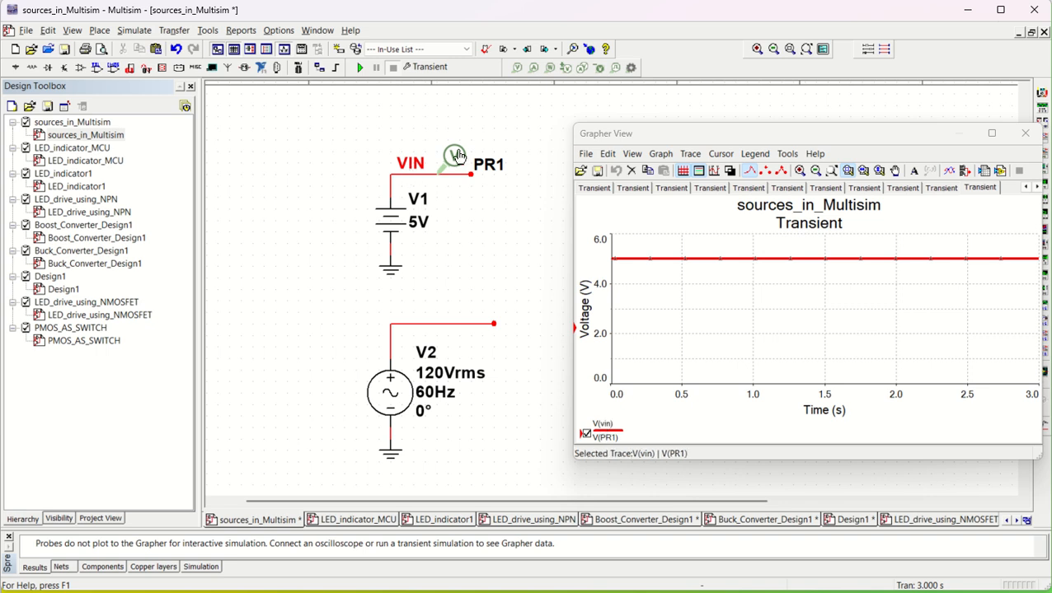
{"action": "left_click_drag", "start_coordinate": [459, 161], "coordinate": [471, 311]}
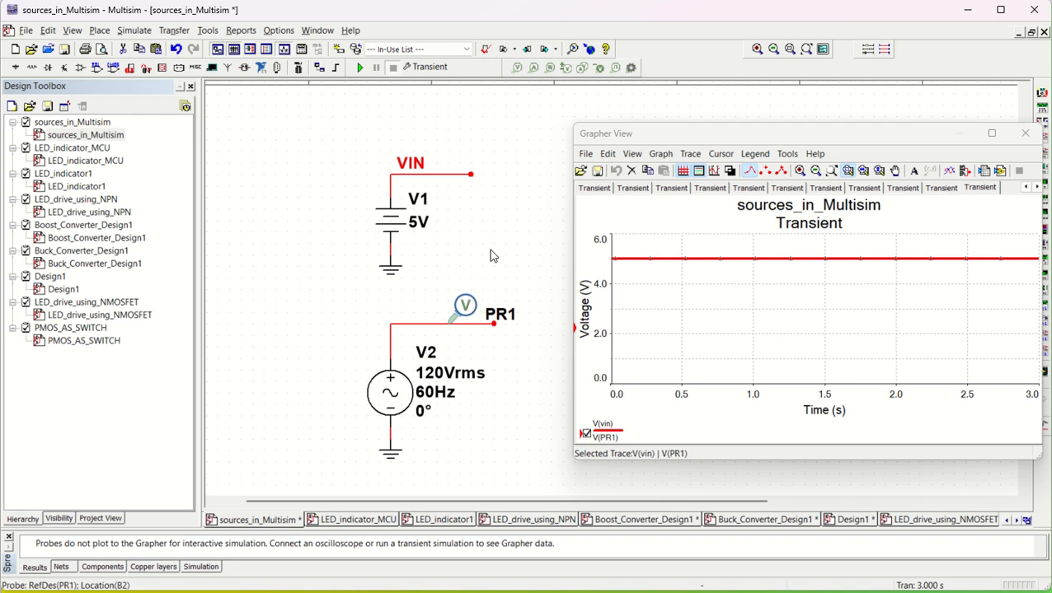
Step: Run the transient simulation for the AC source and select the V(PR1) trace in the graph
{"action": "left_click", "coordinate": [490, 418]}
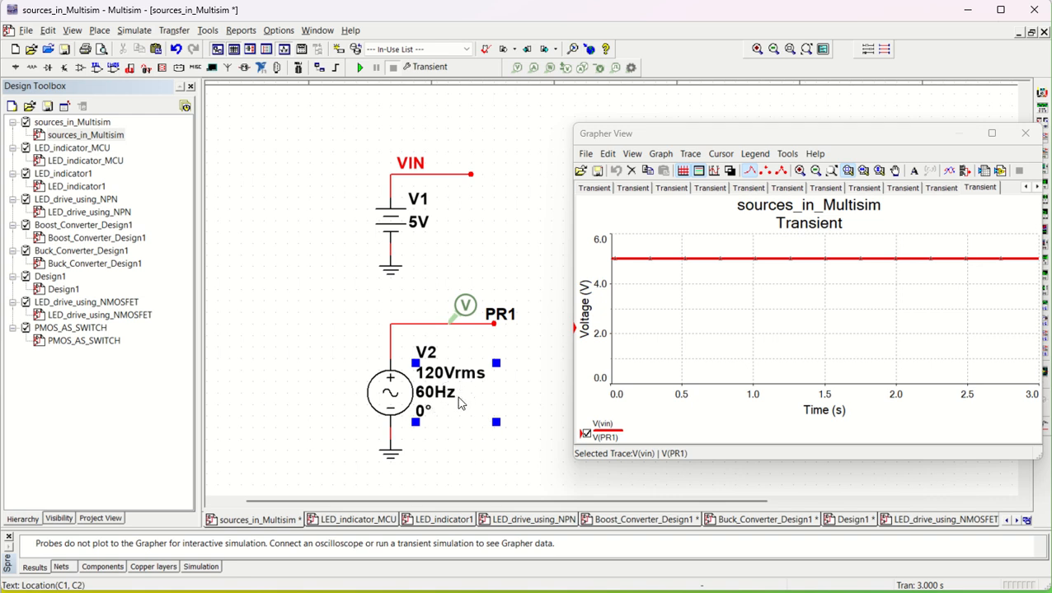
{"action": "left_click", "coordinate": [472, 473]}
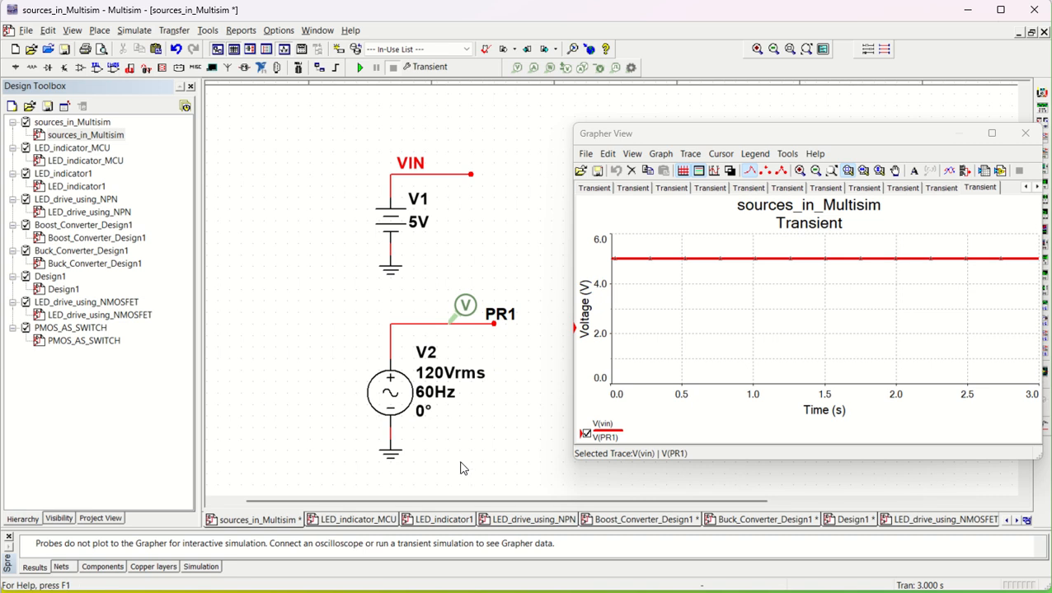
{"action": "left_click", "coordinate": [360, 67]}
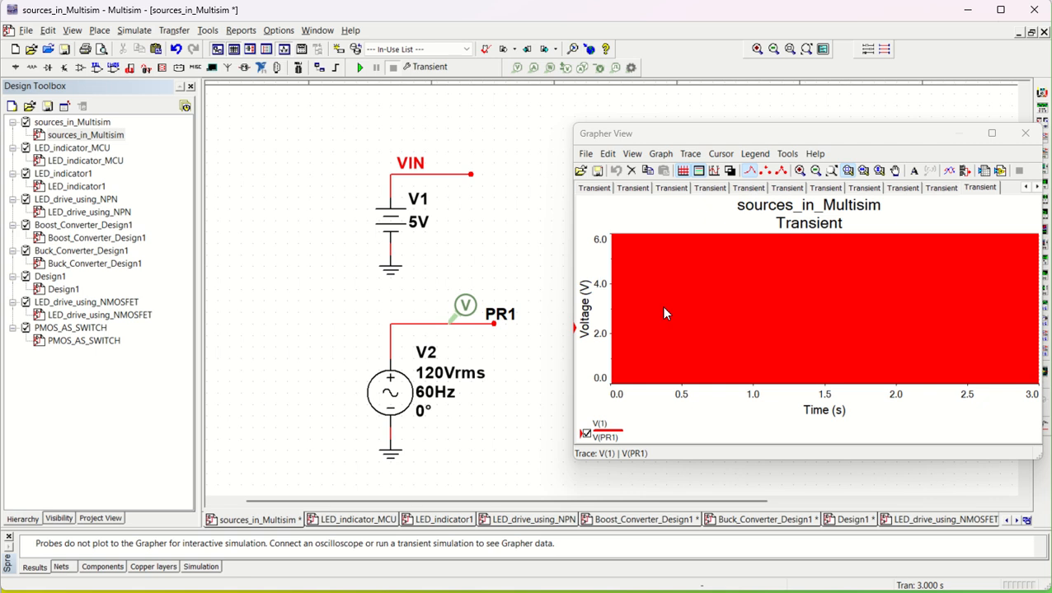
{"action": "left_click", "coordinate": [795, 358]}
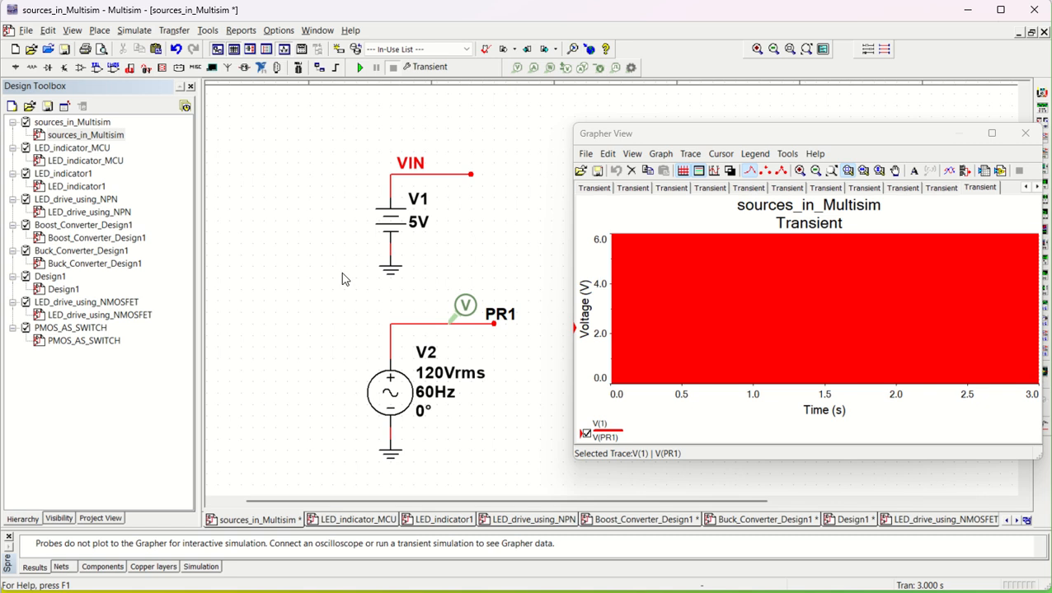
Step: Set the transient analysis end time to 0.1 s and run the simulation for the AC source
{"action": "left_click", "coordinate": [130, 34]}
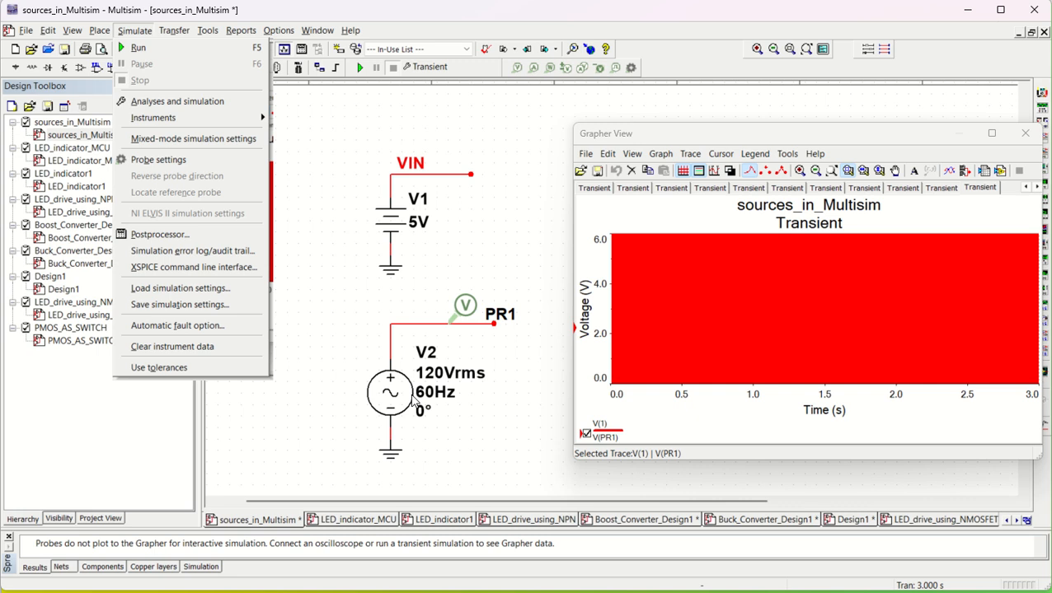
{"action": "left_click", "coordinate": [198, 103]}
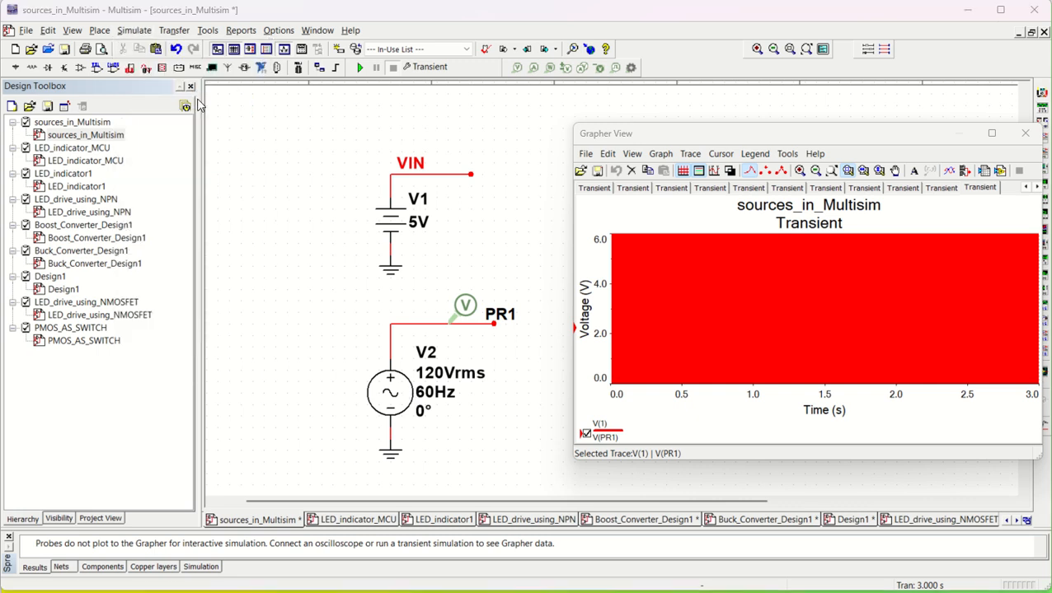
{"action": "double_click", "coordinate": [514, 202]}
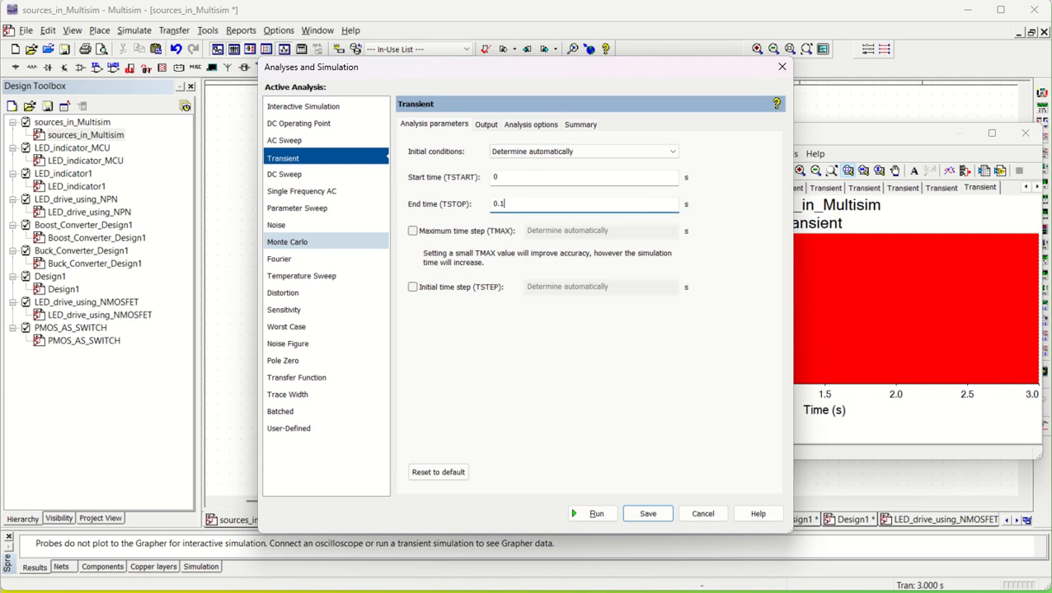
{"action": "left_click", "coordinate": [589, 515]}
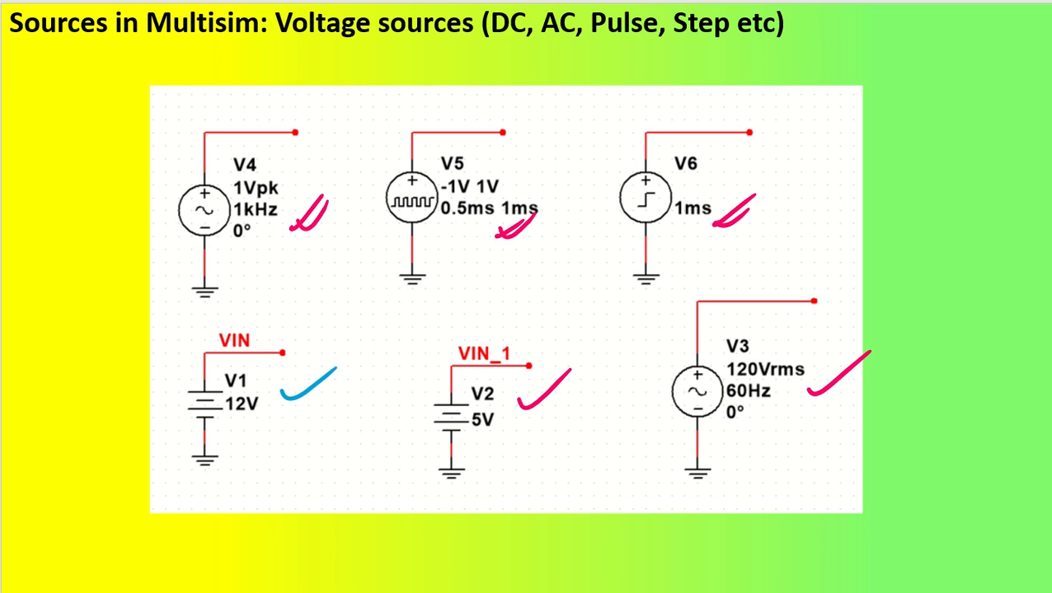
{"action": "key", "text": "Right"}
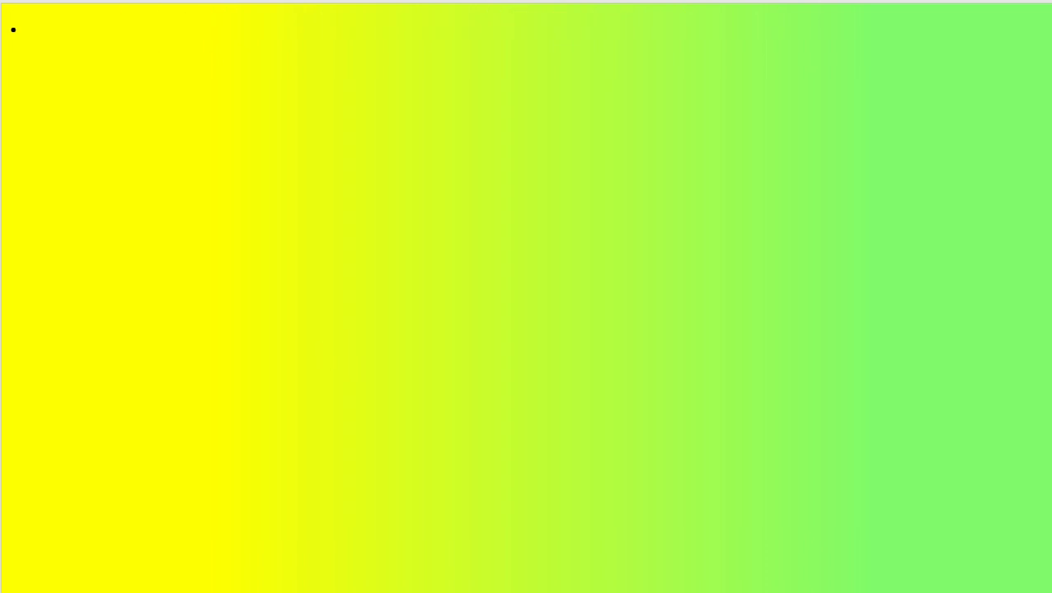
{"action": "left_click_drag", "start_coordinate": [175, 96], "coordinate": [176, 144]}
{"action": "mouse_move", "coordinate": [195, 99]}
{"action": "left_mouse_down"}
{"action": "mouse_move", "coordinate": [211, 125]}
{"action": "mouse_move", "coordinate": [231, 97]}
{"action": "left_mouse_up"}
{"action": "mouse_move", "coordinate": [254, 90]}
{"action": "left_mouse_down"}
{"action": "mouse_move", "coordinate": [367, 86]}
{"action": "mouse_move", "coordinate": [381, 104]}
{"action": "left_mouse_up"}
{"action": "mouse_move", "coordinate": [186, 211]}
{"action": "left_mouse_down"}
{"action": "mouse_move", "coordinate": [209, 198]}
{"action": "mouse_move", "coordinate": [216, 213]}
{"action": "left_mouse_up"}
{"action": "mouse_move", "coordinate": [257, 185]}
{"action": "left_mouse_down"}
{"action": "mouse_move", "coordinate": [261, 216]}
{"action": "mouse_move", "coordinate": [292, 199]}
{"action": "left_mouse_up"}
{"action": "mouse_move", "coordinate": [308, 186]}
{"action": "left_mouse_down"}
{"action": "mouse_move", "coordinate": [323, 175]}
{"action": "mouse_move", "coordinate": [317, 183]}
{"action": "left_mouse_up"}
{"action": "mouse_move", "coordinate": [346, 189]}
{"action": "left_mouse_down"}
{"action": "mouse_move", "coordinate": [387, 139]}
{"action": "mouse_move", "coordinate": [408, 165]}
{"action": "left_mouse_up"}
{"action": "mouse_move", "coordinate": [437, 125]}
{"action": "left_mouse_down"}
{"action": "mouse_move", "coordinate": [442, 139]}
{"action": "mouse_move", "coordinate": [466, 122]}
{"action": "left_mouse_up"}
{"action": "mouse_move", "coordinate": [462, 145]}
{"action": "left_mouse_down"}
{"action": "mouse_move", "coordinate": [463, 179]}
{"action": "mouse_move", "coordinate": [482, 156]}
{"action": "left_mouse_up"}
{"action": "left_click_drag", "start_coordinate": [487, 136], "coordinate": [502, 160]}
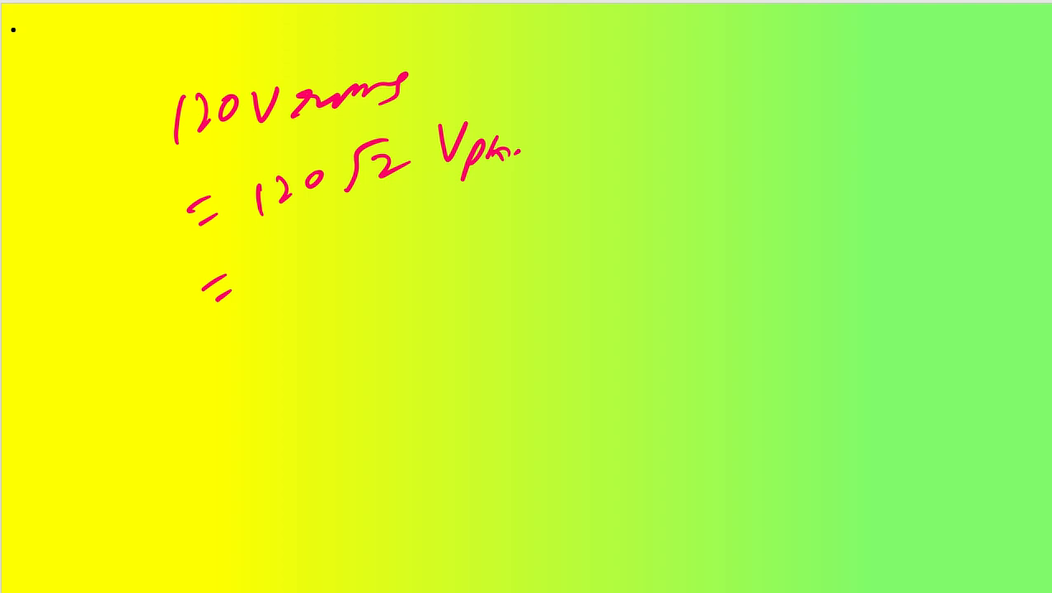
{"action": "left_click_drag", "start_coordinate": [311, 245], "coordinate": [312, 286]}
{"action": "mouse_move", "coordinate": [335, 243]}
{"action": "left_mouse_down"}
{"action": "mouse_move", "coordinate": [326, 263]}
{"action": "mouse_move", "coordinate": [349, 273]}
{"action": "left_mouse_up"}
{"action": "left_click", "coordinate": [378, 250]}
{"action": "left_click_drag", "start_coordinate": [396, 228], "coordinate": [401, 262]}
{"action": "mouse_move", "coordinate": [441, 212]}
{"action": "left_mouse_down"}
{"action": "mouse_move", "coordinate": [443, 234]}
{"action": "mouse_move", "coordinate": [470, 199]}
{"action": "left_mouse_up"}
{"action": "left_click_drag", "start_coordinate": [277, 361], "coordinate": [315, 338]}
{"action": "mouse_move", "coordinate": [304, 367]}
{"action": "left_mouse_down"}
{"action": "mouse_move", "coordinate": [335, 348]}
{"action": "mouse_move", "coordinate": [348, 359]}
{"action": "left_mouse_up"}
{"action": "left_click_drag", "start_coordinate": [370, 315], "coordinate": [380, 347]}
{"action": "left_click_drag", "start_coordinate": [425, 306], "coordinate": [422, 307]}
{"action": "left_click_drag", "start_coordinate": [445, 288], "coordinate": [474, 284]}
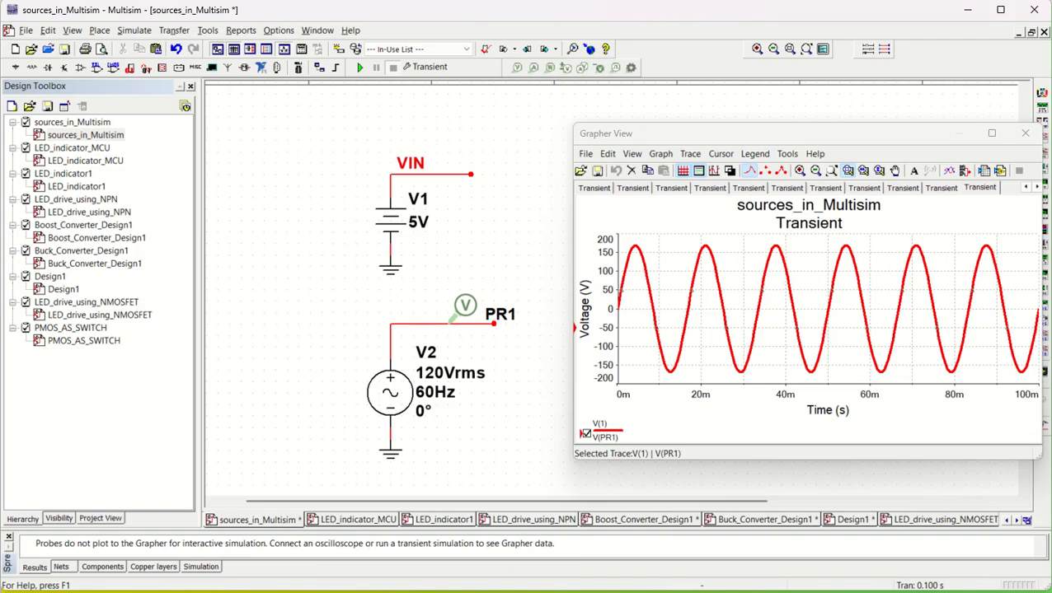
Step: Show the graph cursors and place them on the sine wave's first peak and first trough to measure both voltages
{"action": "left_click", "coordinate": [657, 251]}
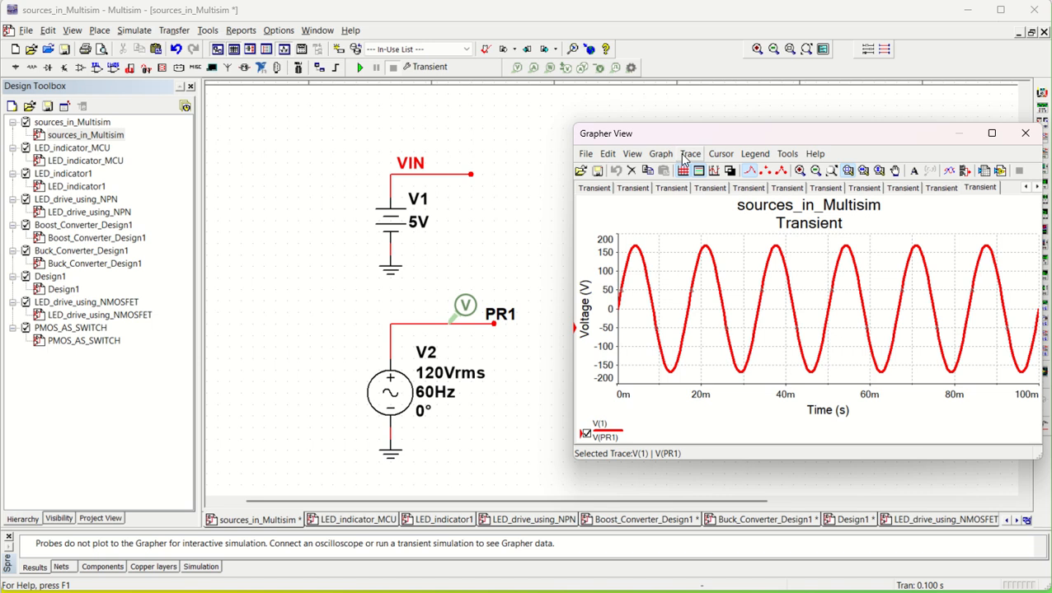
{"action": "left_click", "coordinate": [717, 155]}
{"action": "left_click", "coordinate": [727, 171]}
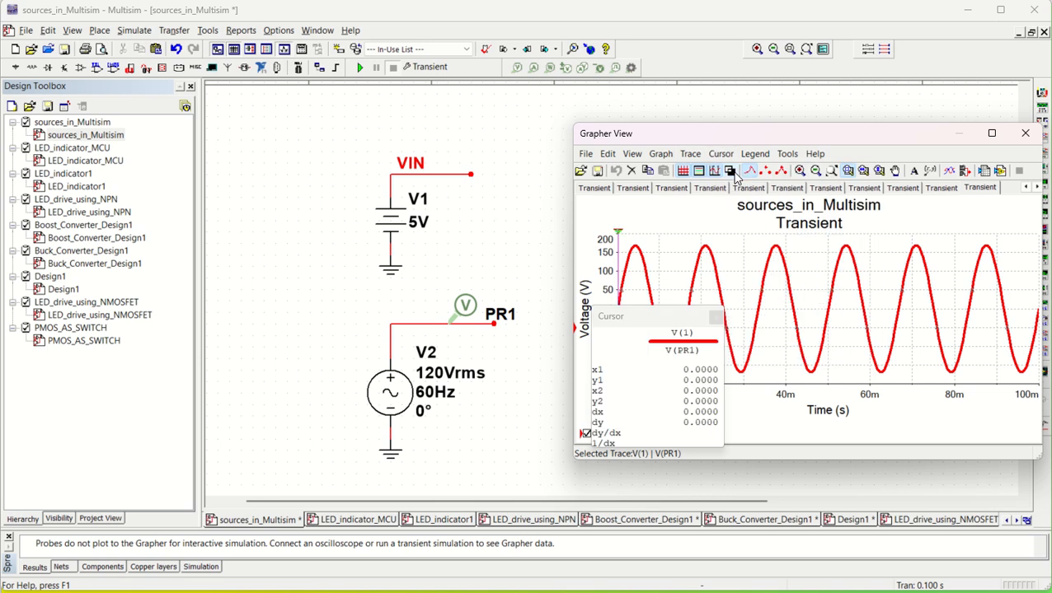
{"action": "left_click_drag", "start_coordinate": [632, 321], "coordinate": [496, 130]}
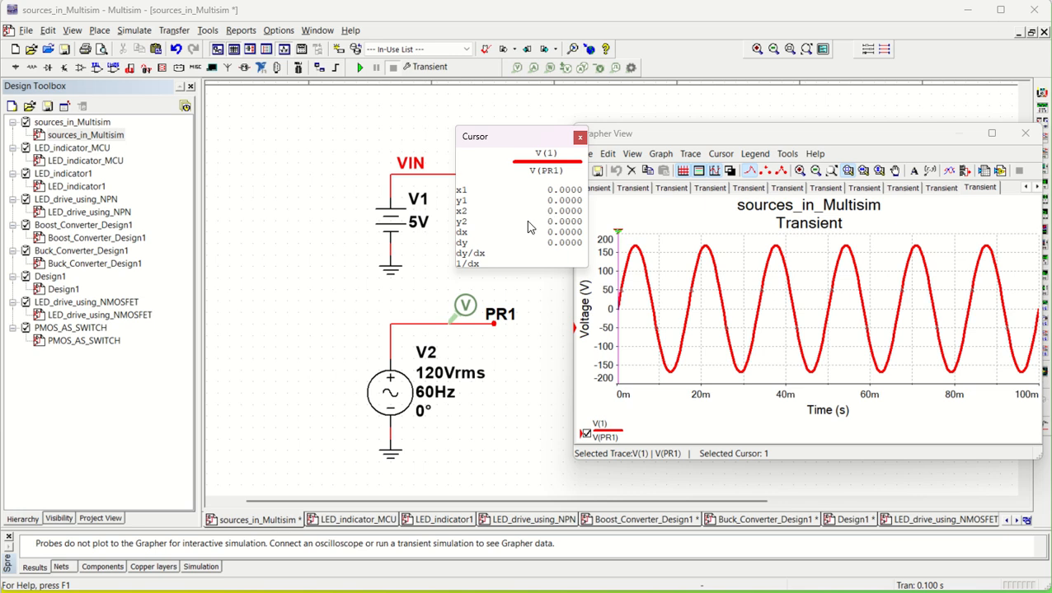
{"action": "left_click_drag", "start_coordinate": [618, 233], "coordinate": [635, 235]}
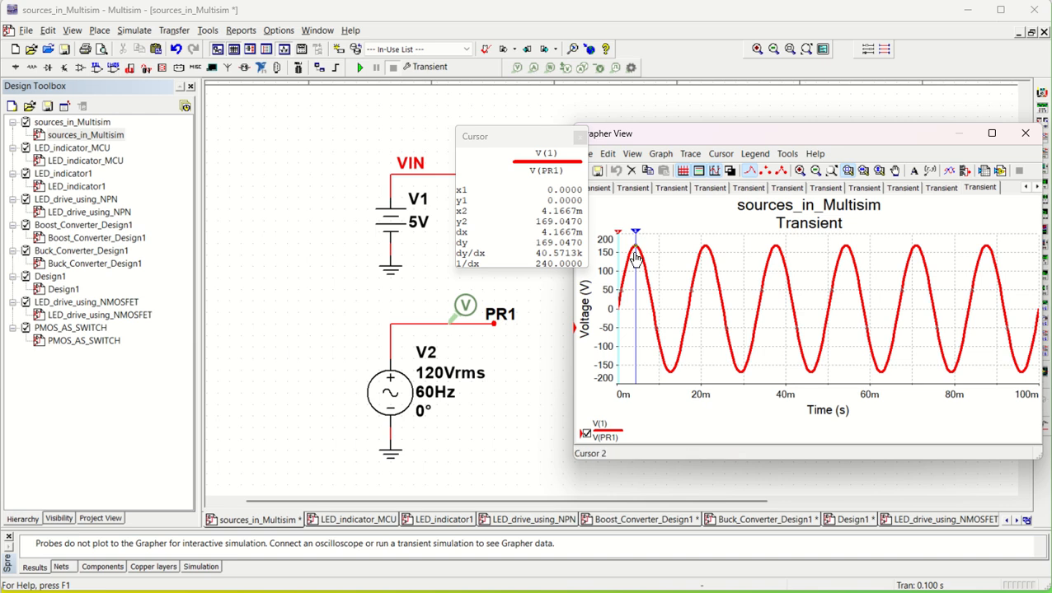
{"action": "left_click_drag", "start_coordinate": [618, 234], "coordinate": [670, 243]}
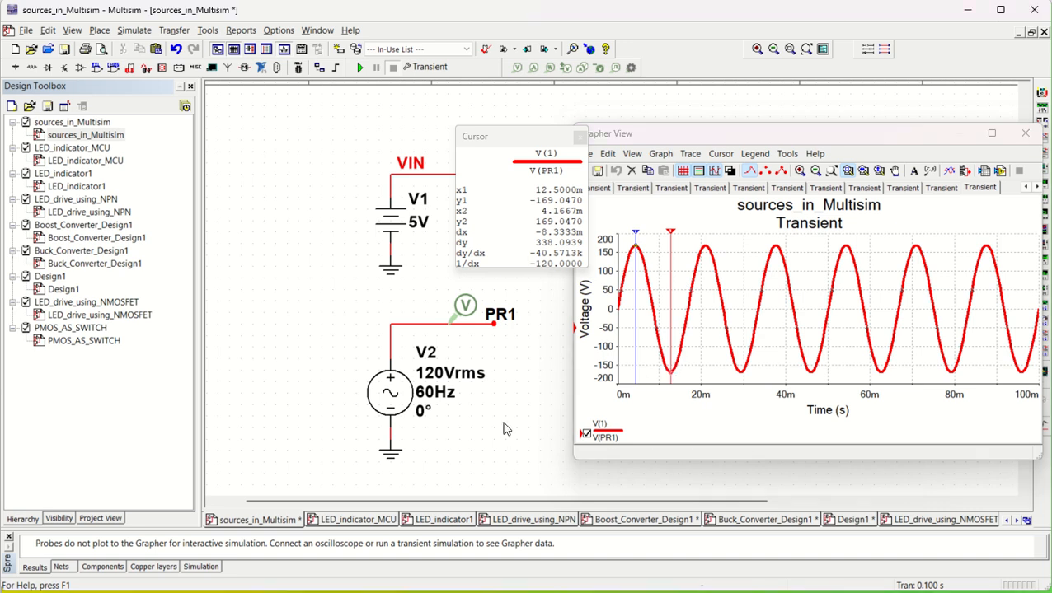
Step: Set AC source V2 to 220 V RMS and 50 Hz and rerun the transient simulation
{"action": "left_click", "coordinate": [382, 389]}
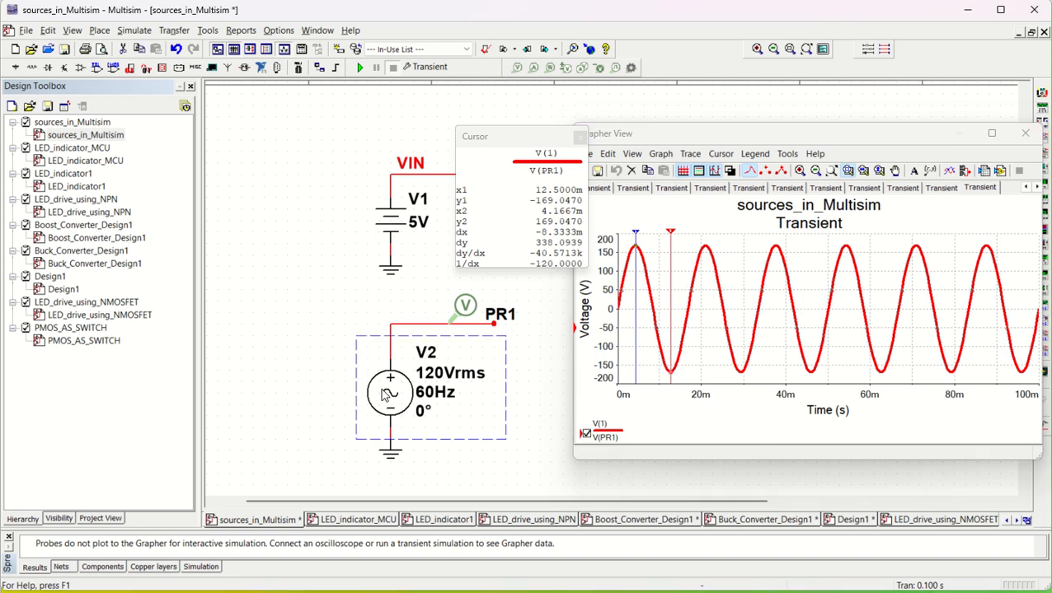
{"action": "double_click", "coordinate": [382, 389]}
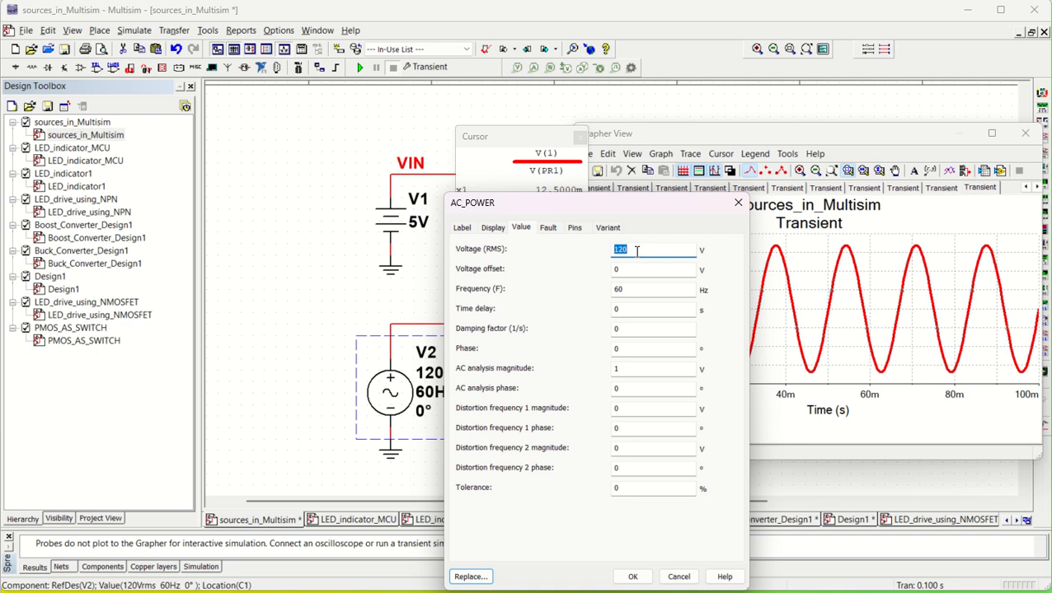
{"action": "type", "text": "22"}
{"action": "double_click", "coordinate": [646, 293]}
{"action": "type", "text": "5"}
{"action": "left_click", "coordinate": [632, 577]}
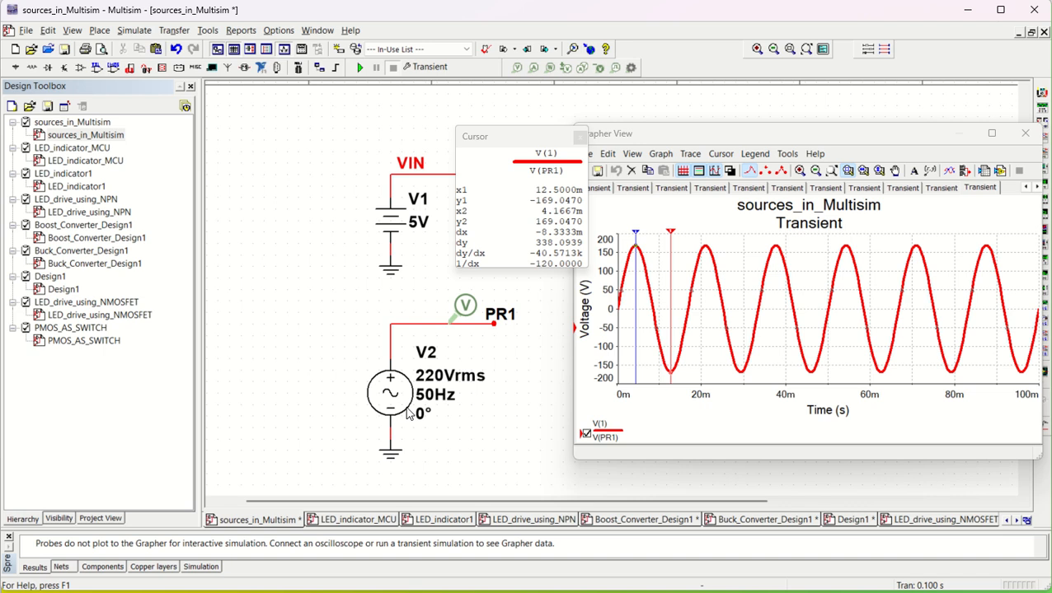
{"action": "left_click", "coordinate": [495, 421]}
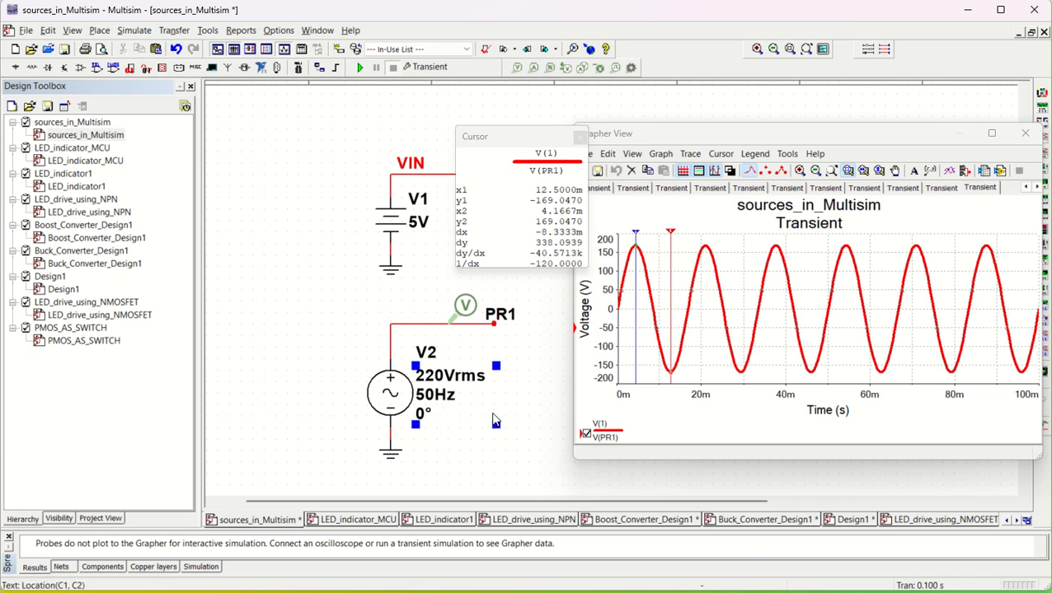
{"action": "left_click", "coordinate": [520, 468]}
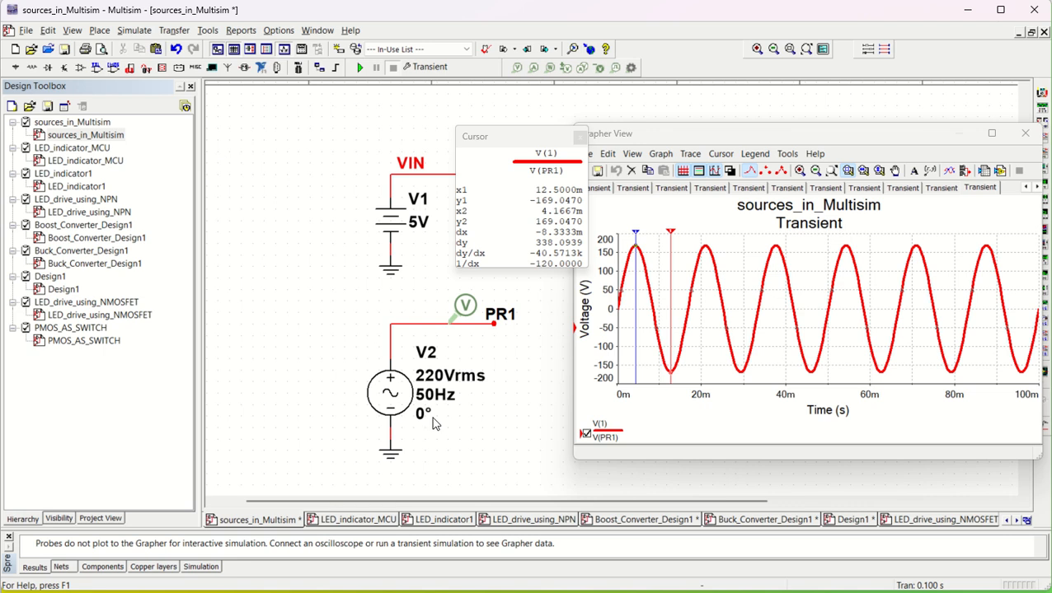
{"action": "left_click", "coordinate": [360, 70]}
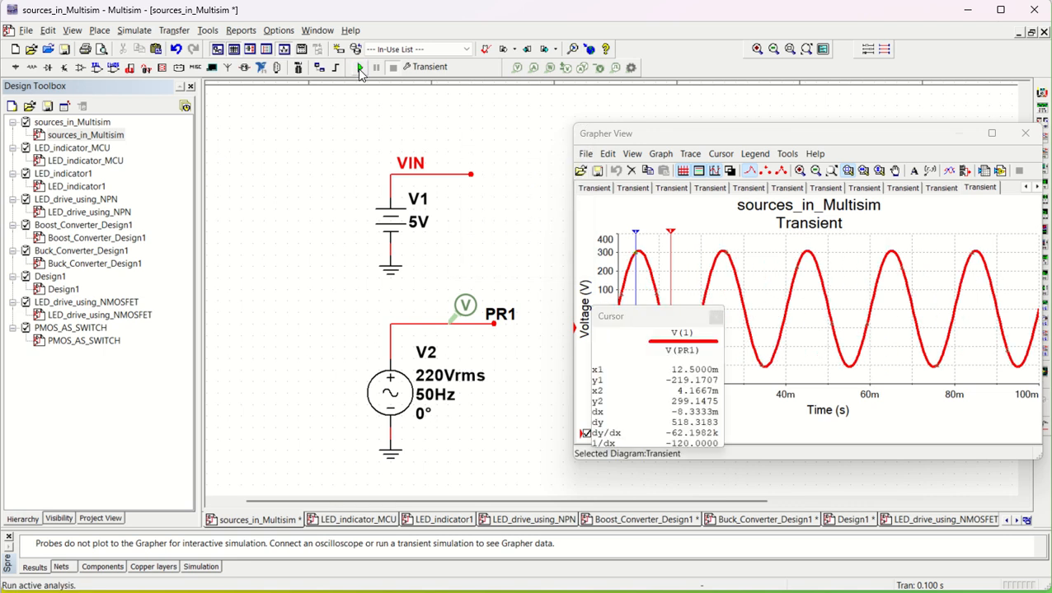
Step: Measure the new sine wave's first peak and first trough with the two cursors, and close the cursor readout
{"action": "left_click_drag", "start_coordinate": [646, 324], "coordinate": [291, 237]}
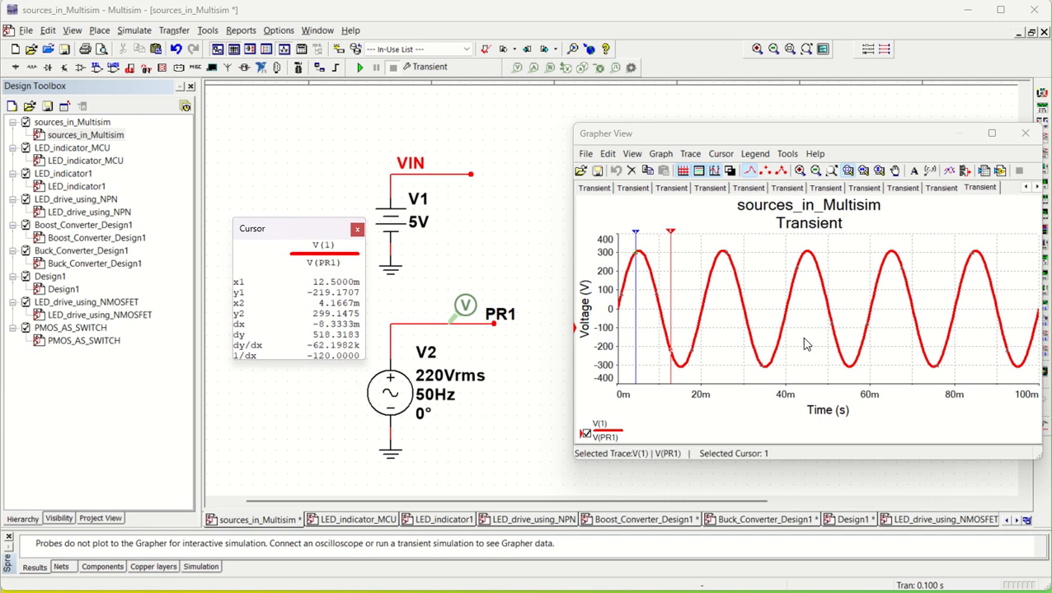
{"action": "left_click_drag", "start_coordinate": [635, 234], "coordinate": [638, 236]}
{"action": "left_click", "coordinate": [639, 237]}
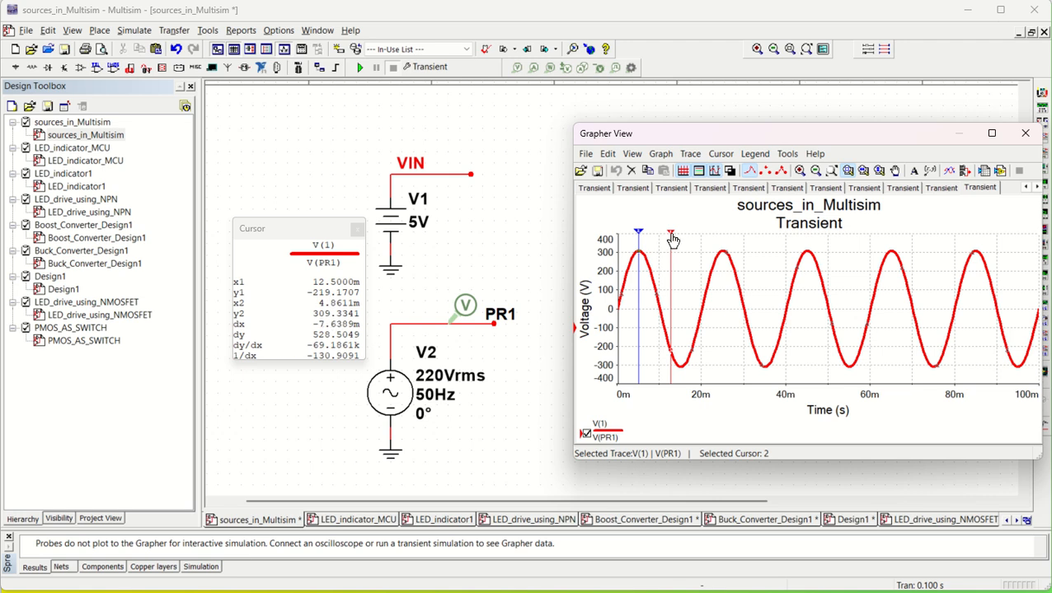
{"action": "left_click_drag", "start_coordinate": [672, 235], "coordinate": [680, 238]}
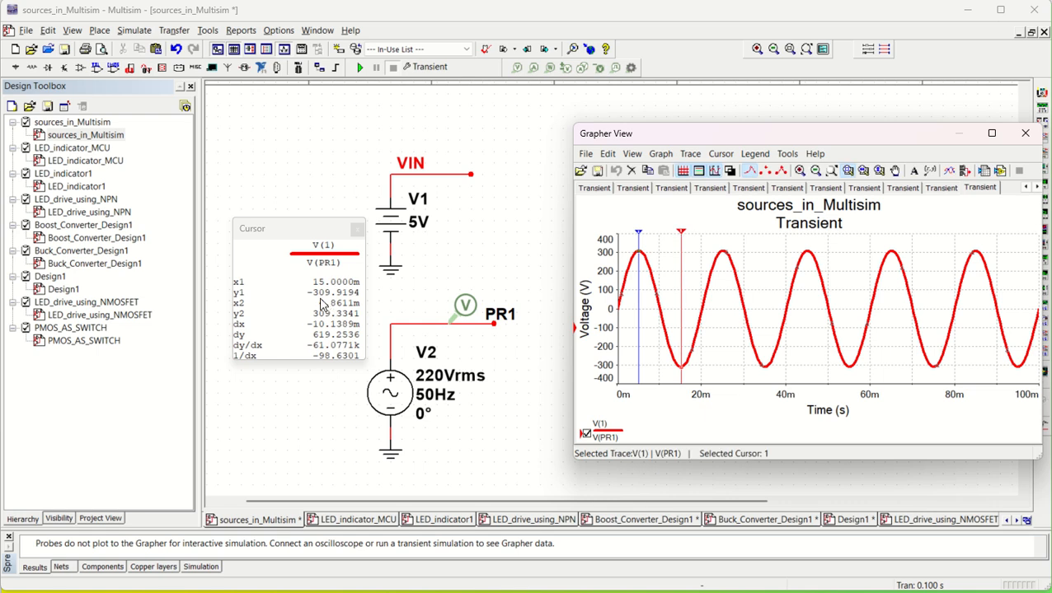
{"action": "left_click", "coordinate": [334, 422]}
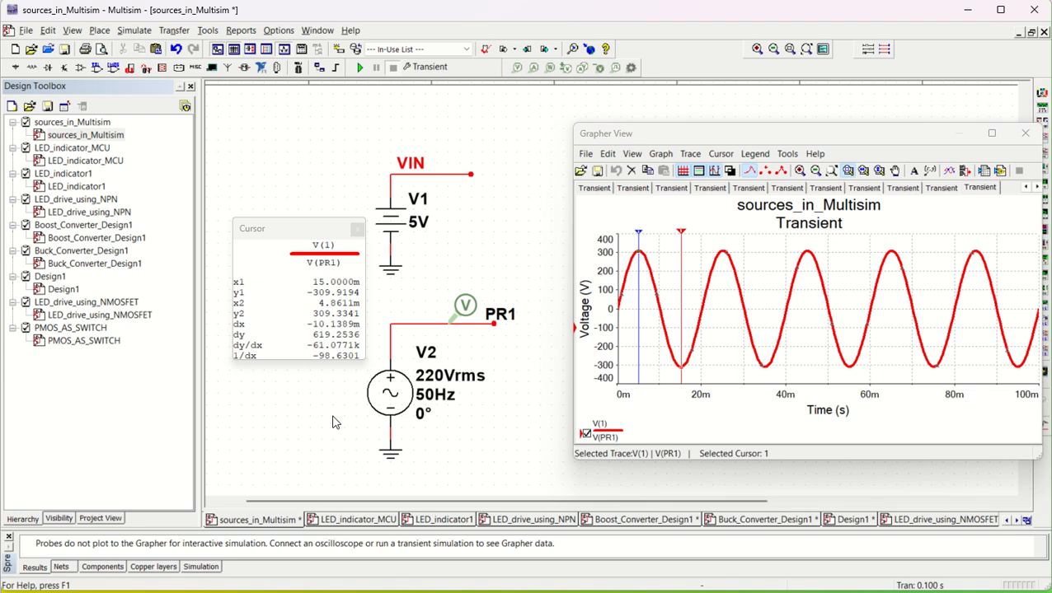
{"action": "scroll", "coordinate": [334, 422], "scroll_direction": "down", "scroll_amount": 5}
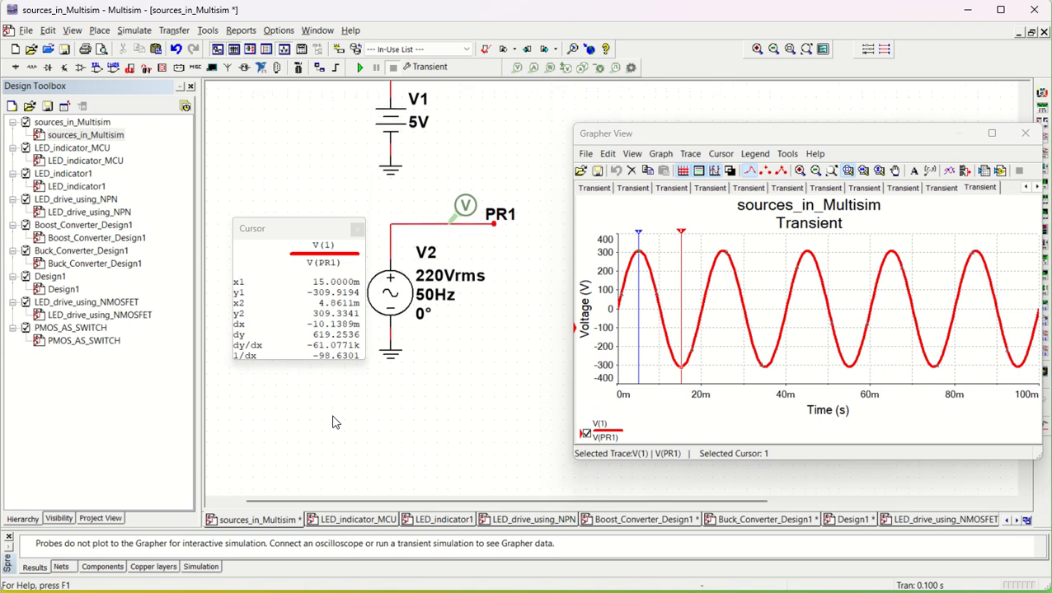
{"action": "scroll", "coordinate": [334, 422], "scroll_direction": "down", "scroll_amount": 1}
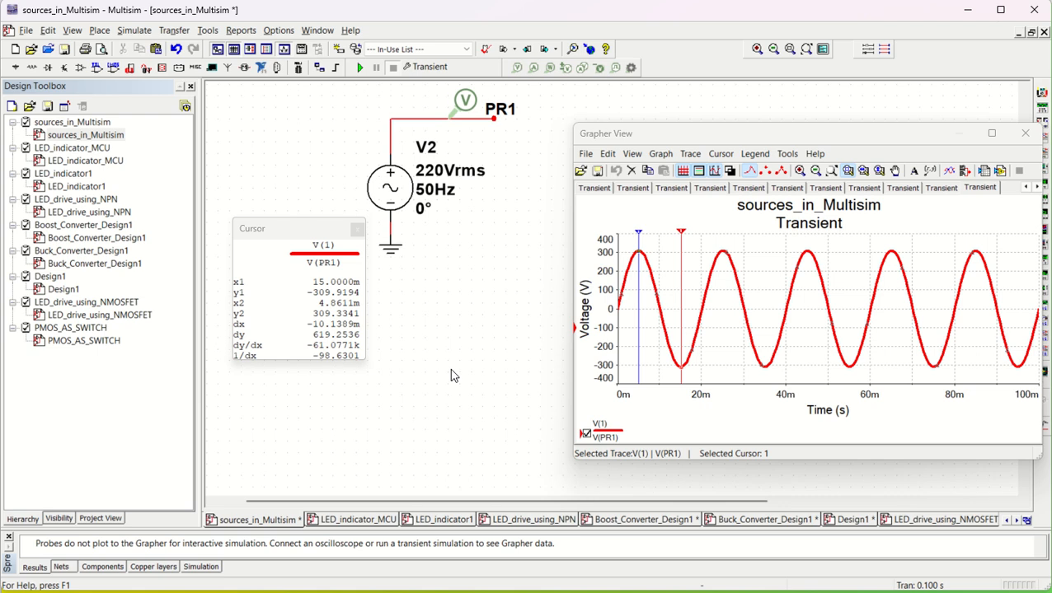
{"action": "left_click", "coordinate": [357, 229]}
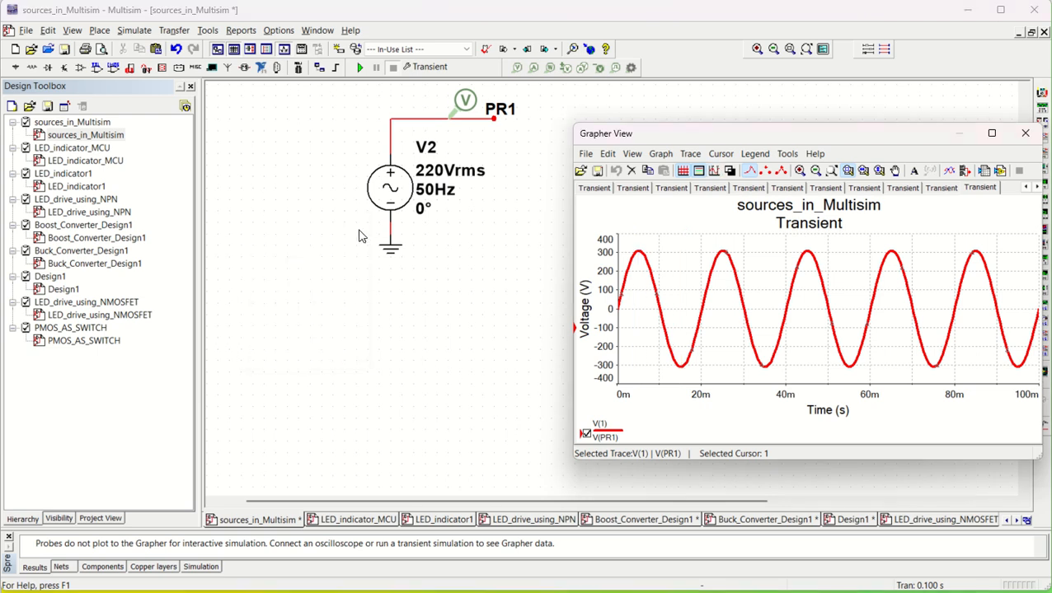
Step: Place a VCC supply from the POWER_SOURCES family below the AC source's ground symbol
{"action": "left_click", "coordinate": [98, 32]}
{"action": "left_click", "coordinate": [120, 48]}
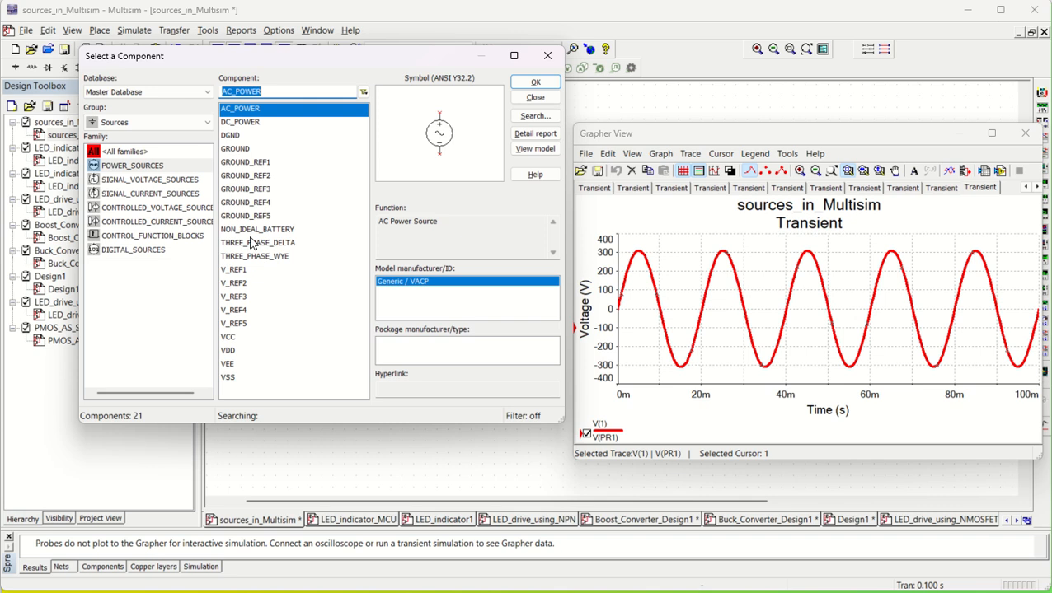
{"action": "left_click", "coordinate": [235, 338]}
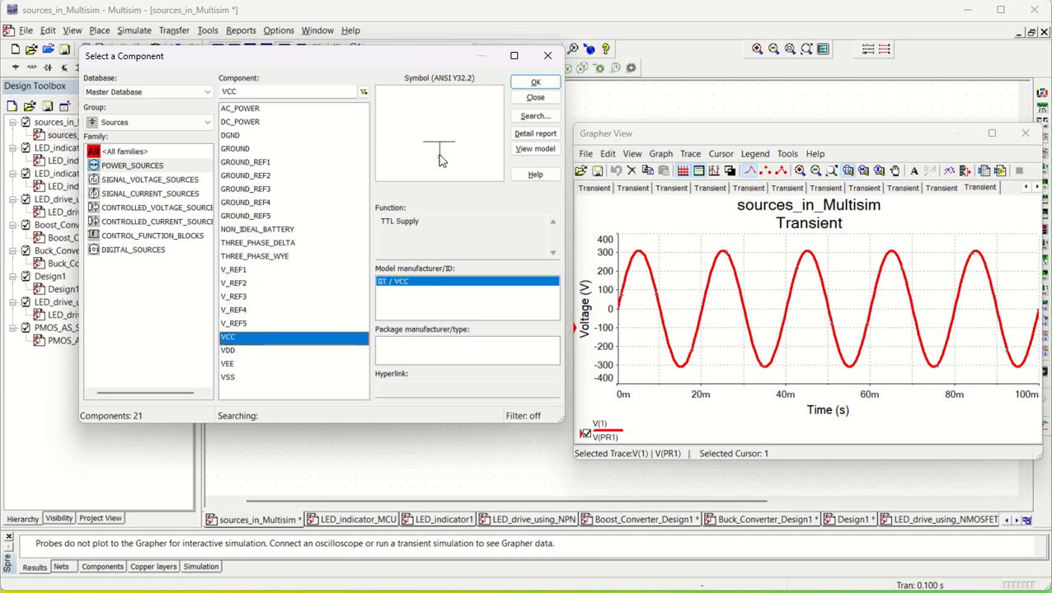
{"action": "left_click", "coordinate": [535, 83]}
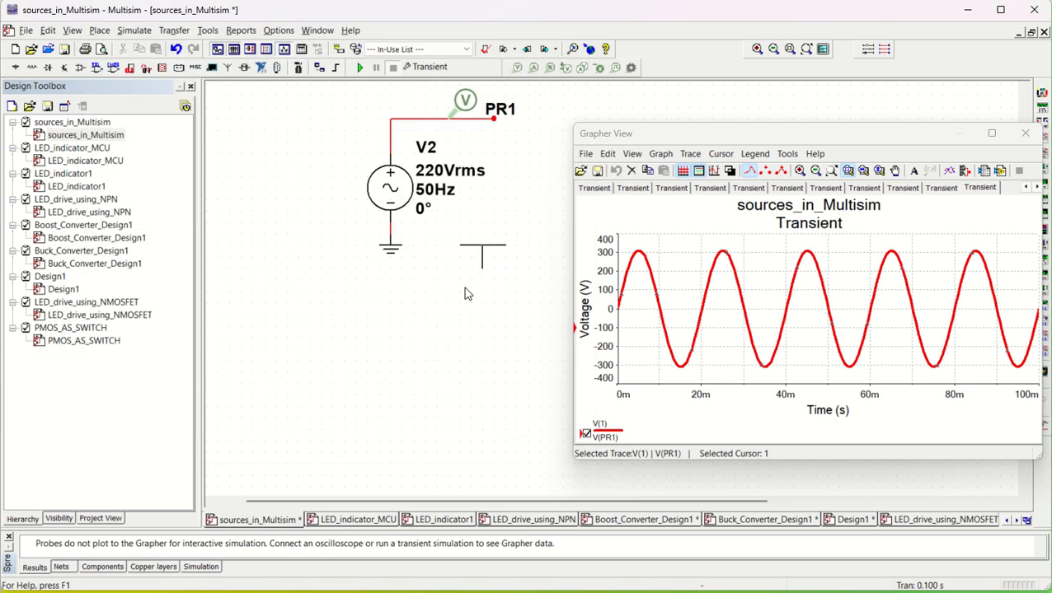
{"action": "left_click", "coordinate": [404, 323]}
{"action": "left_click", "coordinate": [549, 54]}
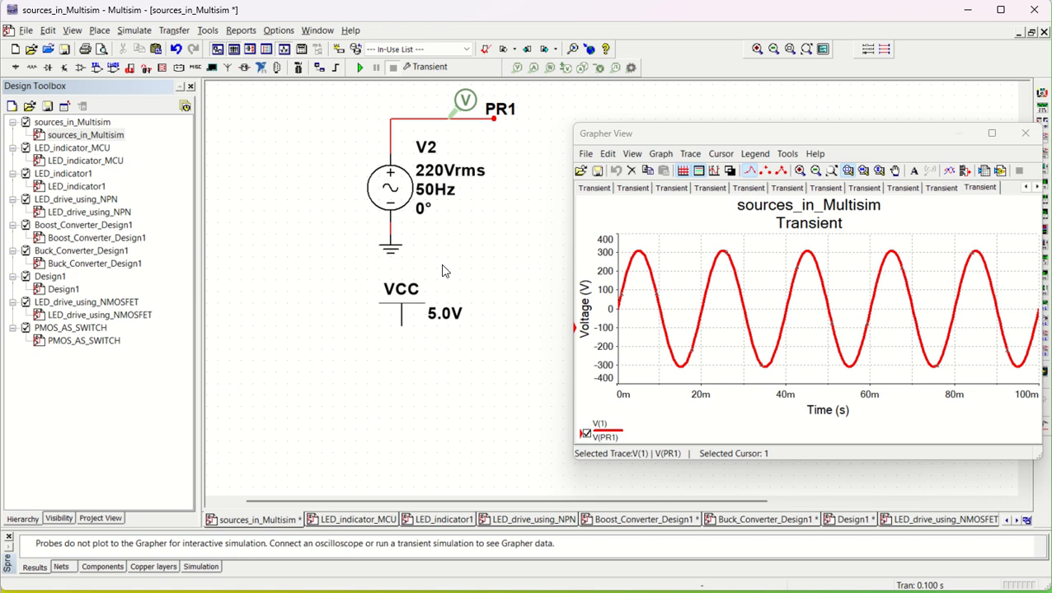
Step: Draw an output wire from VCC with voltage probe PR1 moved onto it, and run the transient simulation
{"action": "left_click", "coordinate": [402, 325]}
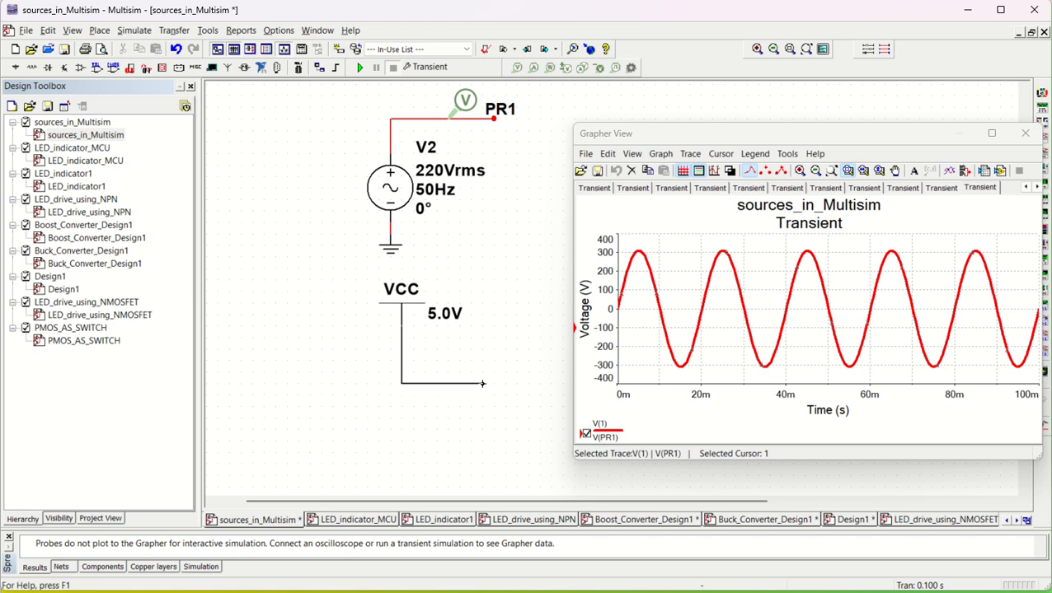
{"action": "double_click", "coordinate": [483, 384]}
{"action": "left_click_drag", "start_coordinate": [474, 104], "coordinate": [473, 370]}
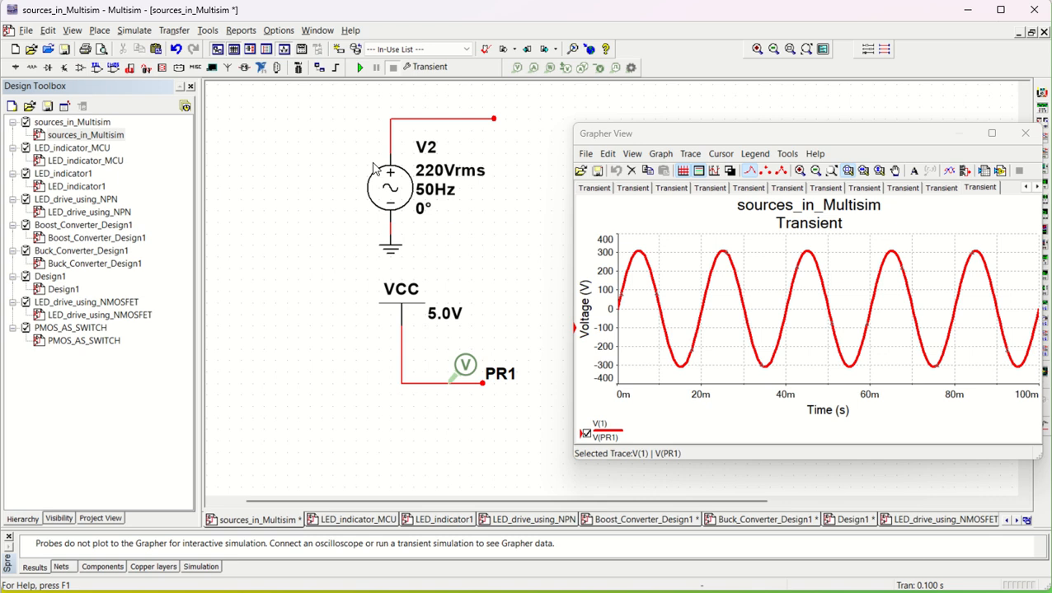
{"action": "left_click", "coordinate": [360, 68]}
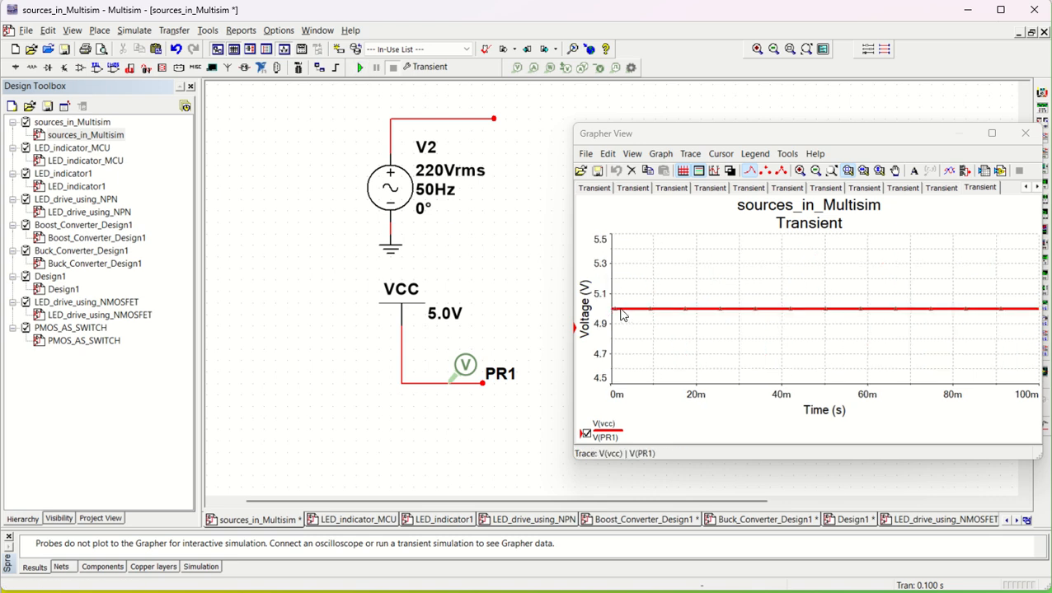
Step: Place a second voltage probe on the AC source's output wire and delete it again
{"action": "left_click", "coordinate": [516, 71]}
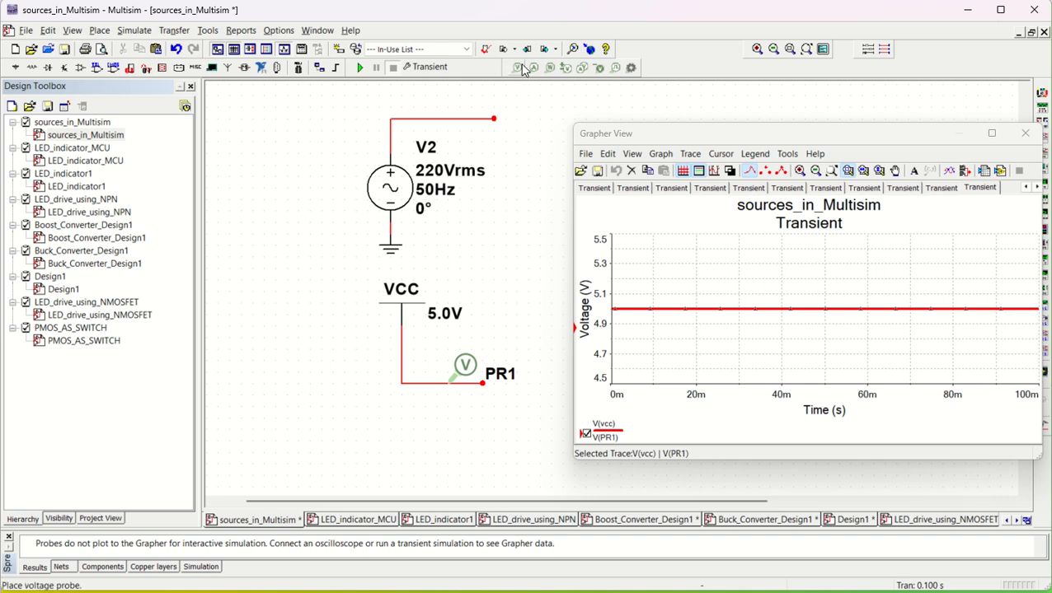
{"action": "left_click", "coordinate": [453, 120]}
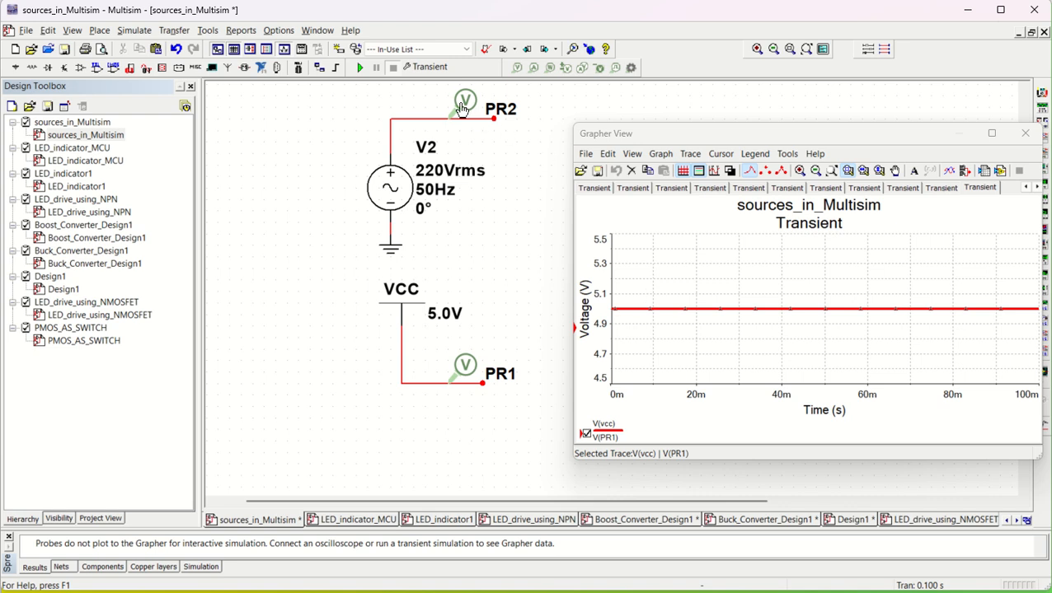
{"action": "key", "text": "Delete"}
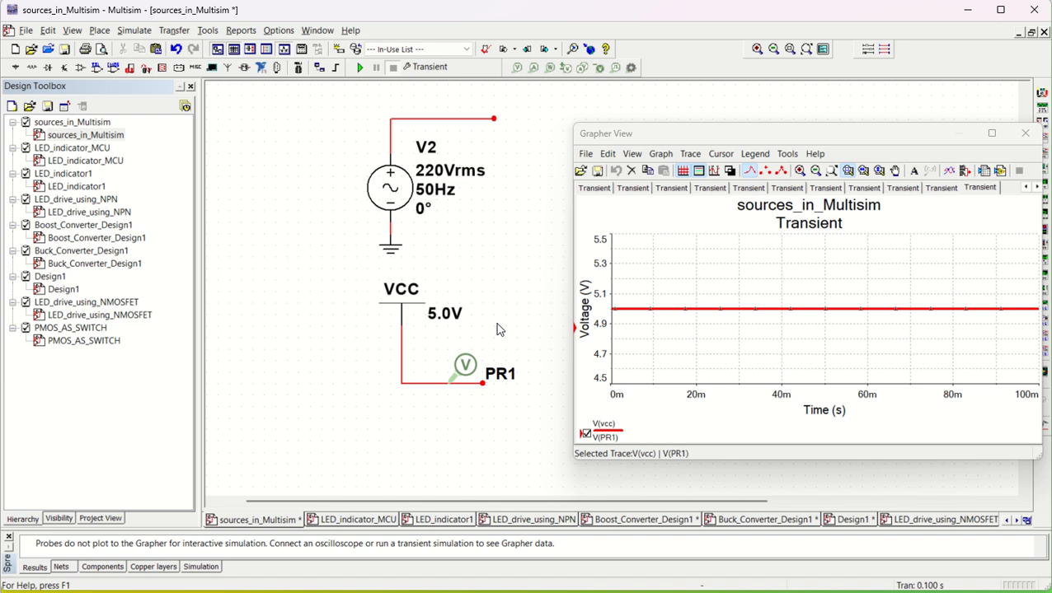
Step: Place a VEE supply from the POWER_SOURCES family below the VCC supply's output wire
{"action": "scroll", "coordinate": [496, 320], "scroll_direction": "down", "scroll_amount": 5}
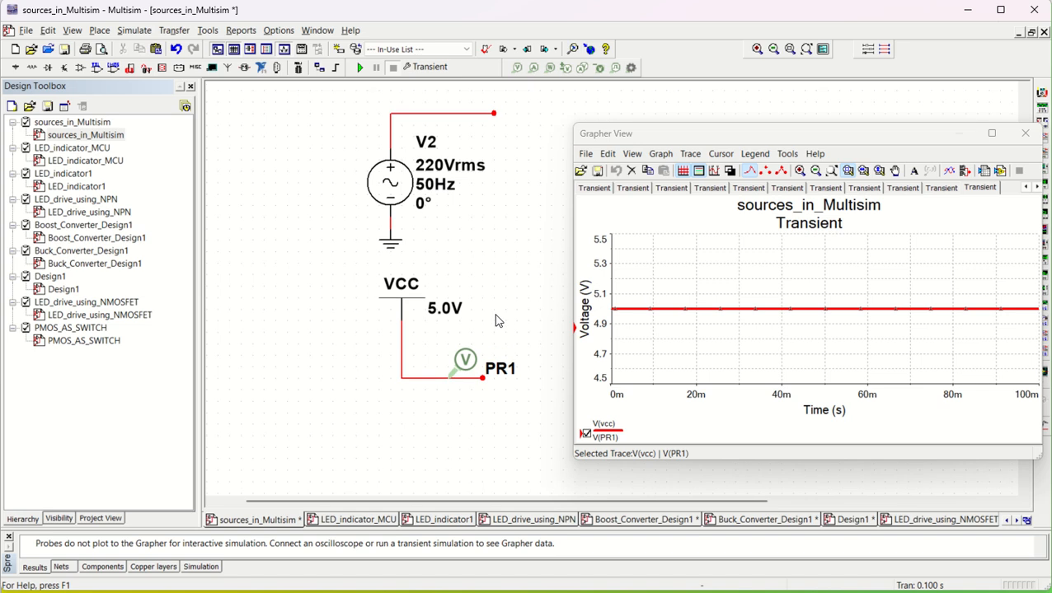
{"action": "scroll", "coordinate": [496, 321], "scroll_direction": "down", "scroll_amount": 2}
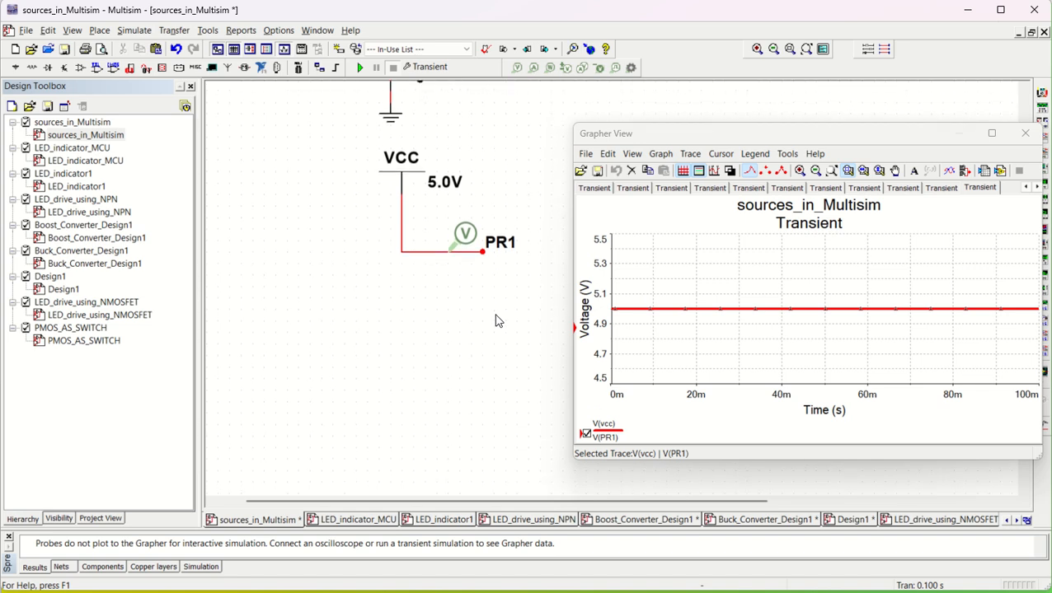
{"action": "left_click", "coordinate": [99, 31]}
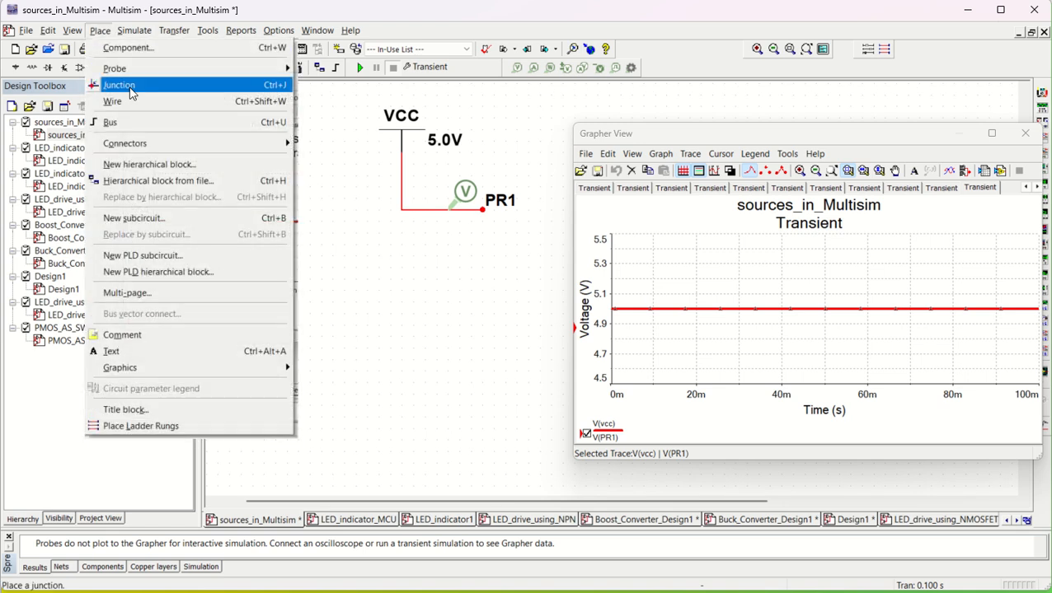
{"action": "left_click", "coordinate": [128, 48]}
{"action": "left_click", "coordinate": [241, 364]}
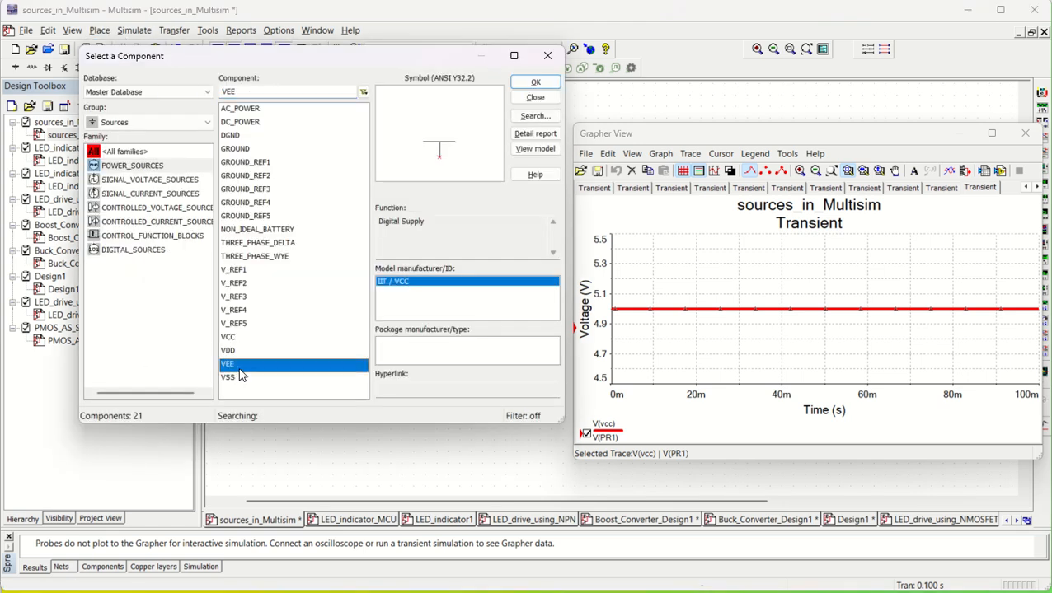
{"action": "left_click", "coordinate": [535, 82]}
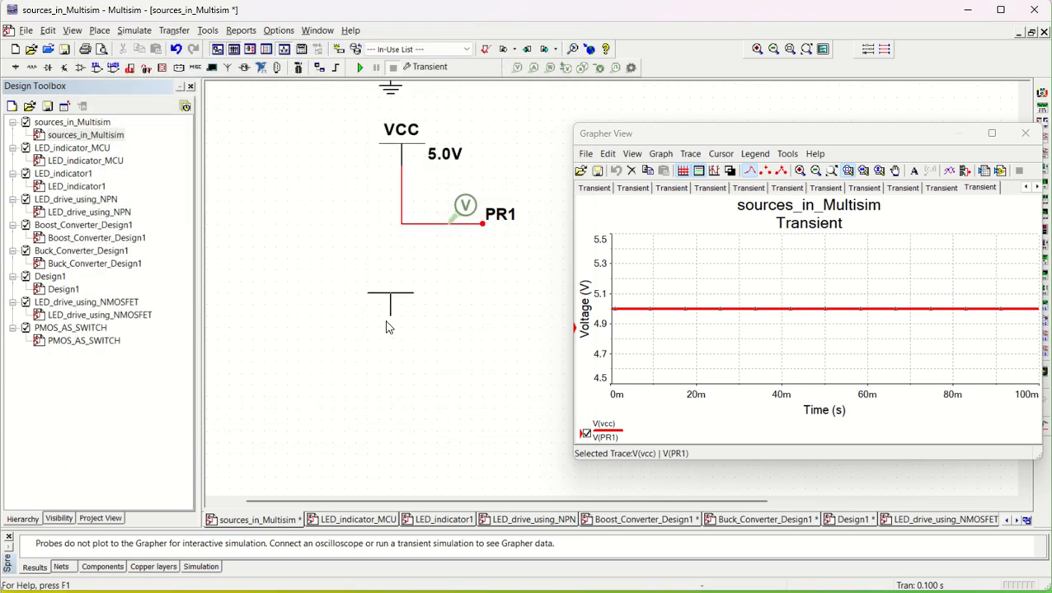
{"action": "left_click", "coordinate": [389, 314]}
{"action": "left_click", "coordinate": [547, 56]}
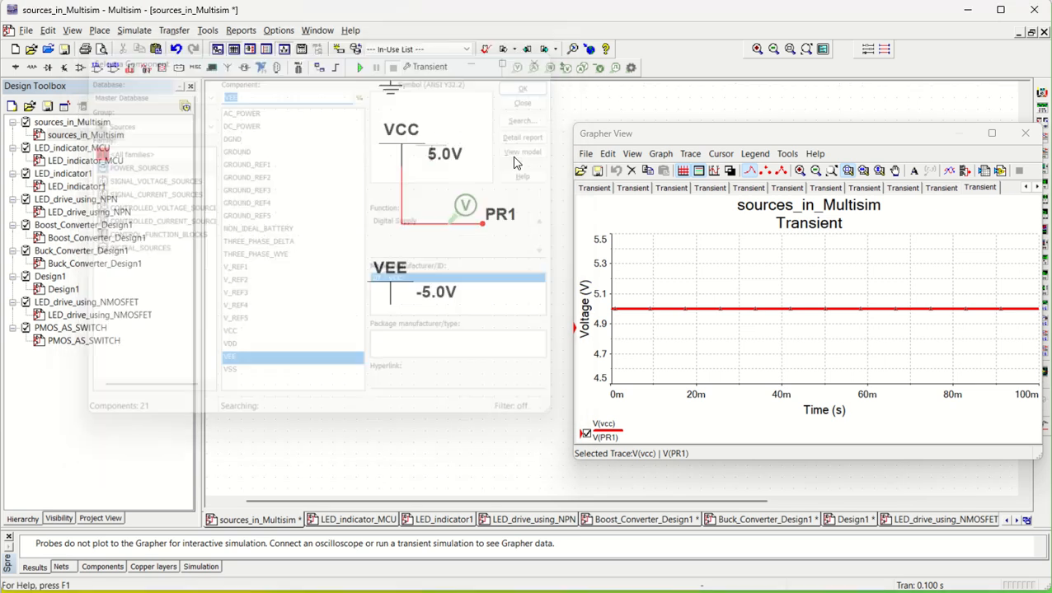
Step: Draw an output wire from VEE, move voltage probe PR1 onto it, and run the transient simulation
{"action": "left_click", "coordinate": [390, 305]}
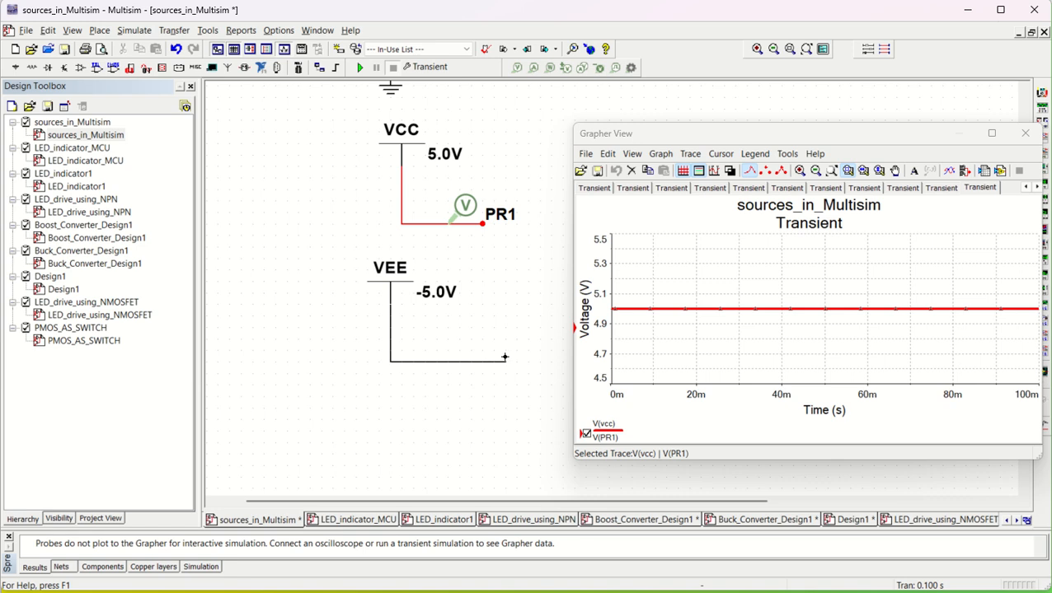
{"action": "double_click", "coordinate": [505, 361]}
{"action": "left_click_drag", "start_coordinate": [475, 221], "coordinate": [487, 359]}
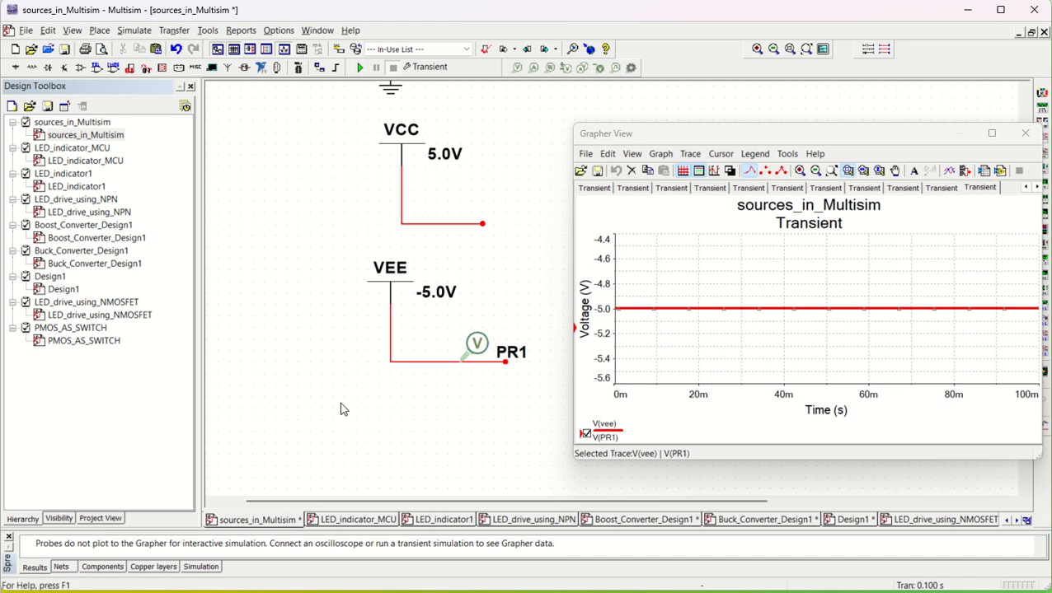
Step: Place an AC_VOLTAGE source from the SIGNAL_VOLTAGE_SOURCES family in the empty area beside the VCC circuit
{"action": "scroll", "coordinate": [343, 410], "scroll_direction": "right", "scroll_amount": 5}
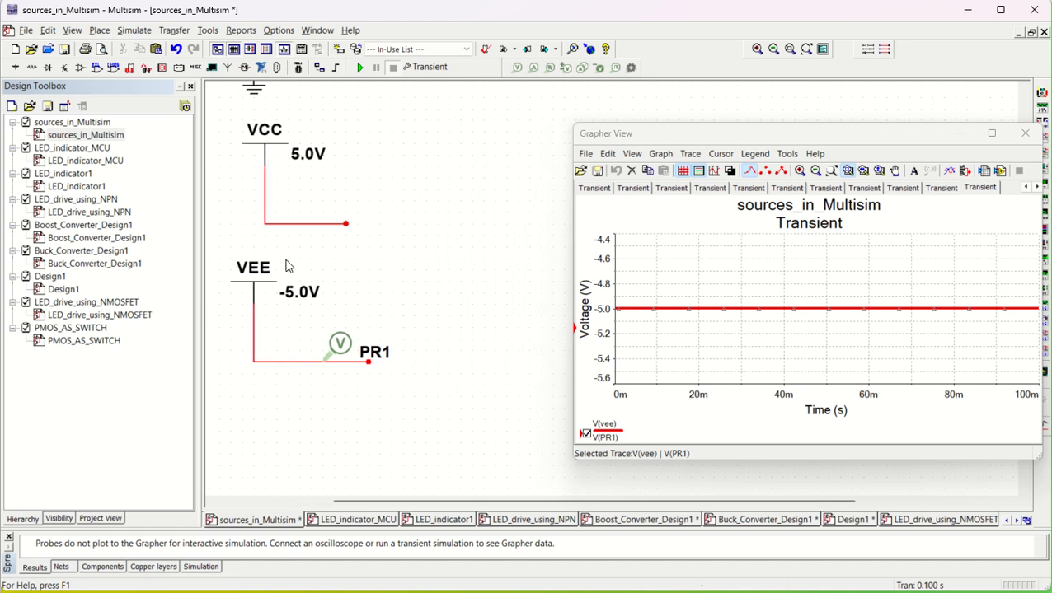
{"action": "left_click", "coordinate": [99, 31]}
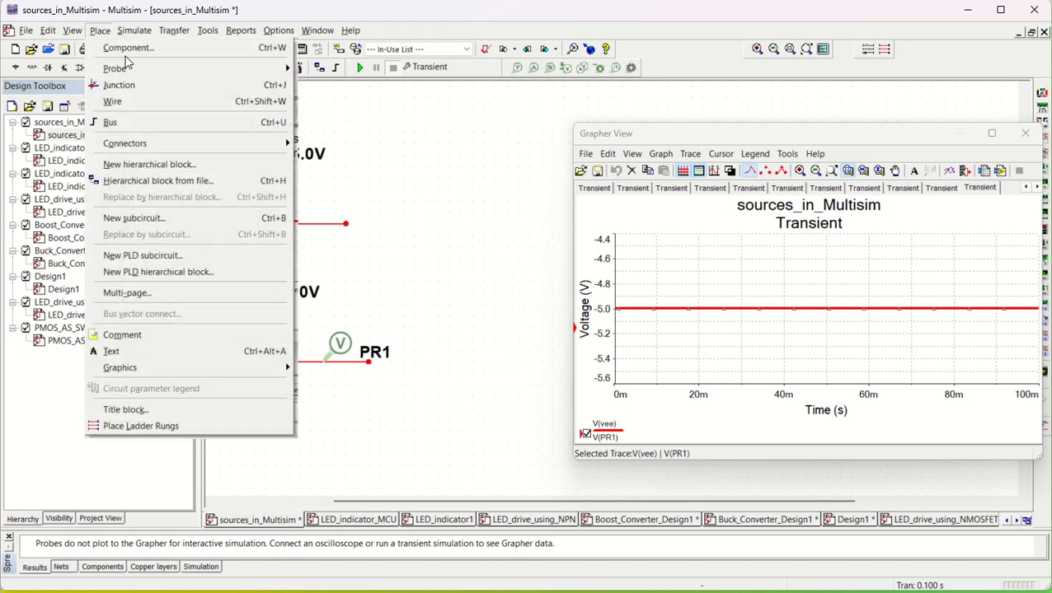
{"action": "left_click", "coordinate": [125, 48]}
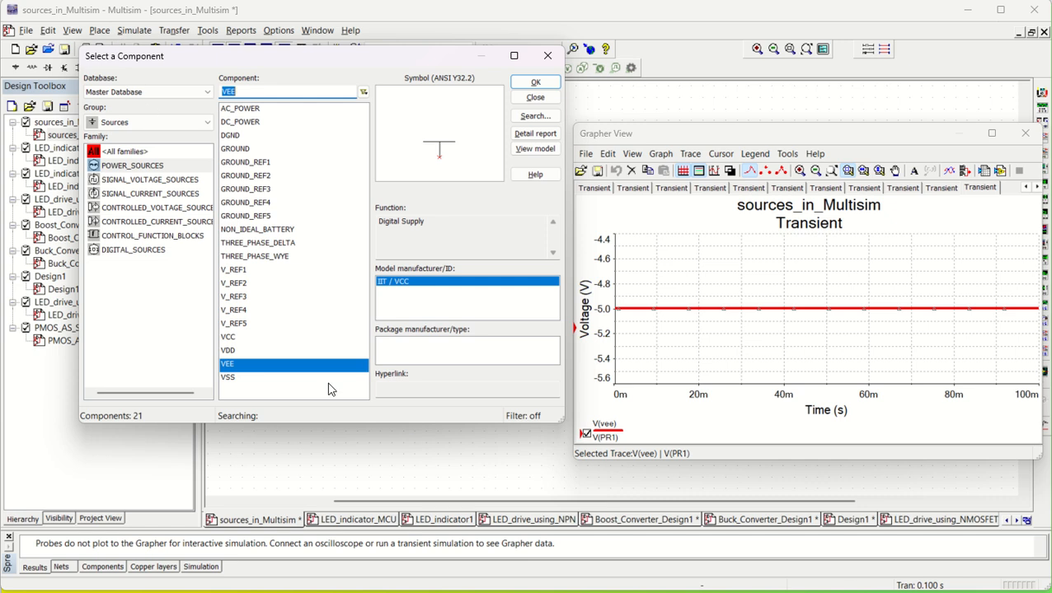
{"action": "left_click", "coordinate": [152, 188]}
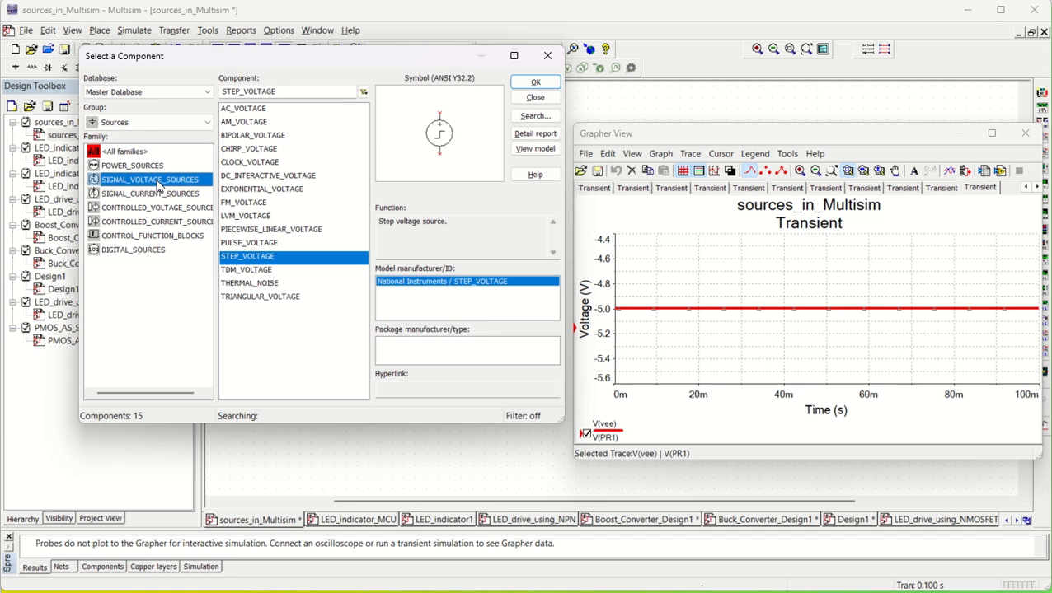
{"action": "left_click", "coordinate": [245, 112]}
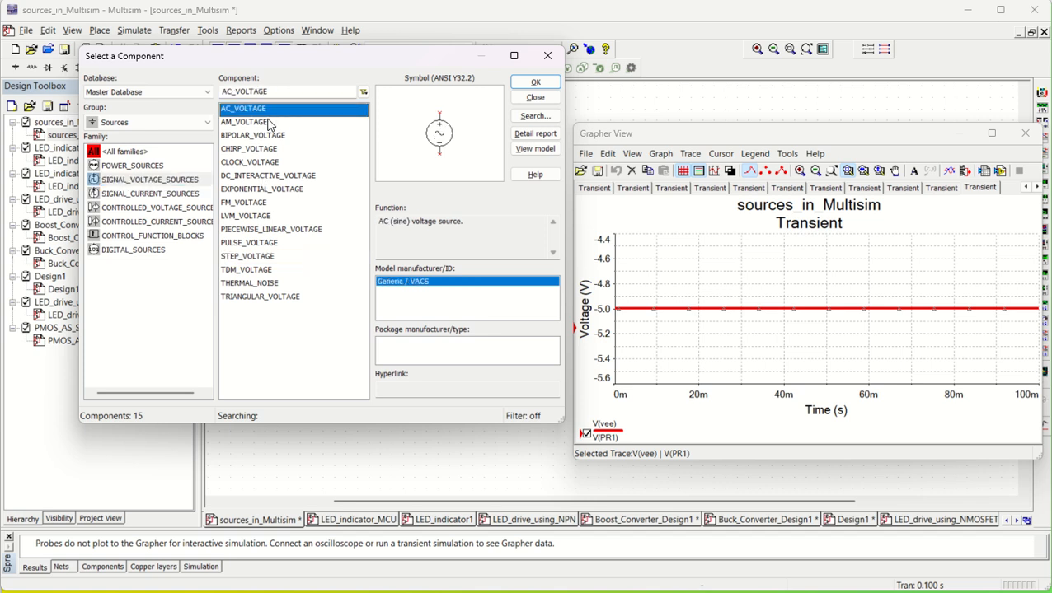
{"action": "left_click", "coordinate": [536, 83]}
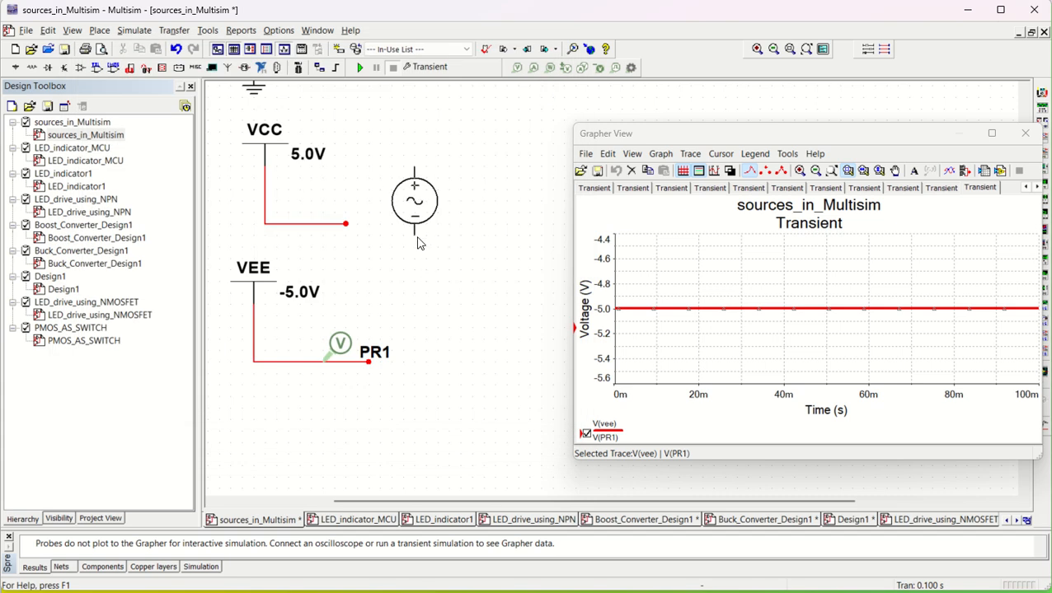
{"action": "left_click", "coordinate": [416, 251]}
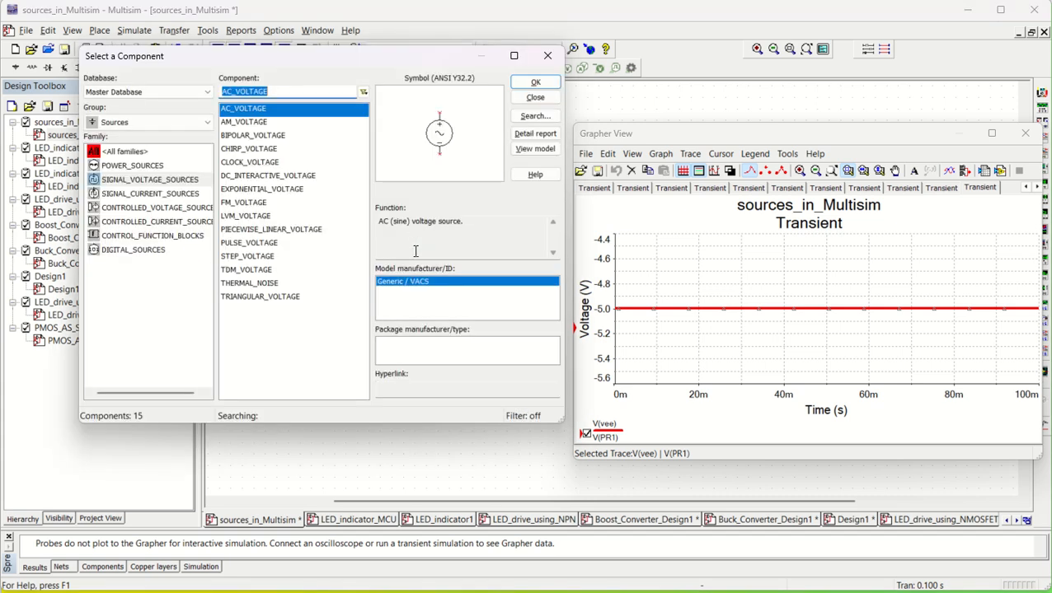
{"action": "left_click", "coordinate": [542, 59]}
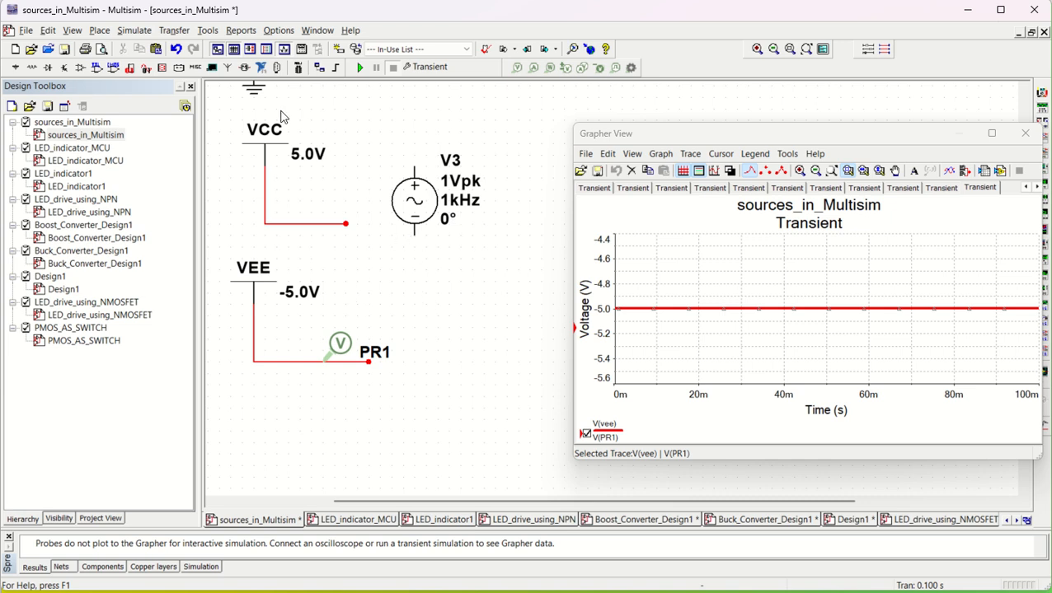
Step: Place a copy of the existing ground symbol below the AC voltage source and wire it to the negative terminal
{"action": "left_click", "coordinate": [255, 98]}
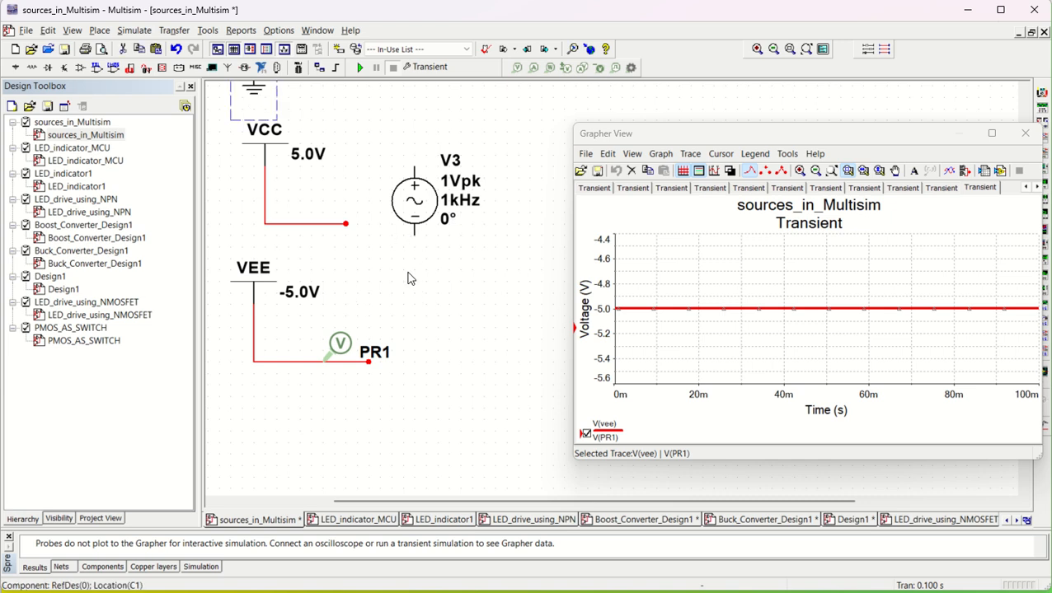
{"action": "key", "text": "ctrl+c"}
{"action": "key", "text": "ctrl+v"}
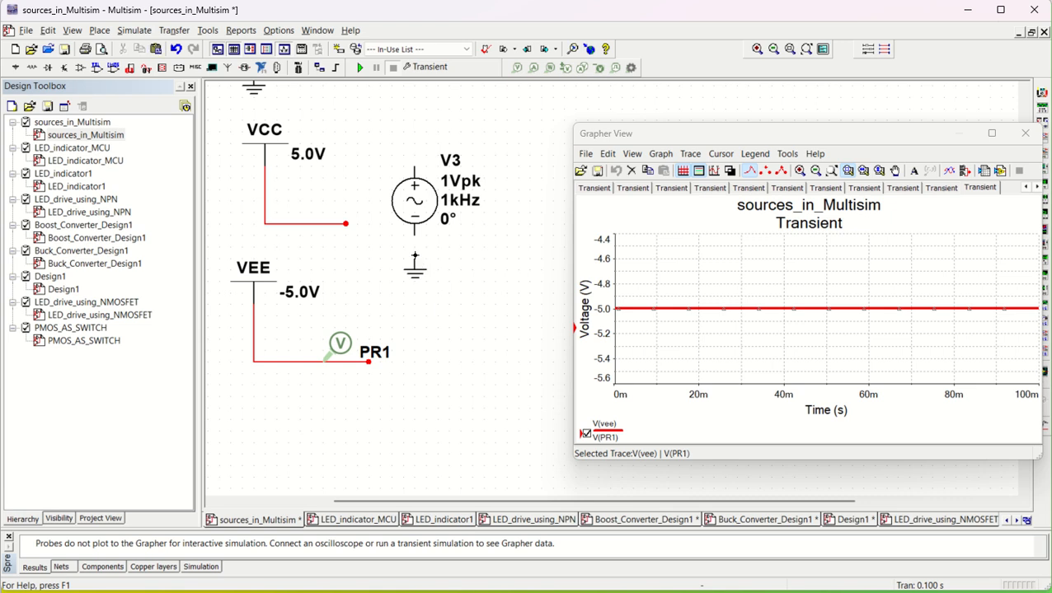
{"action": "left_click", "coordinate": [414, 255]}
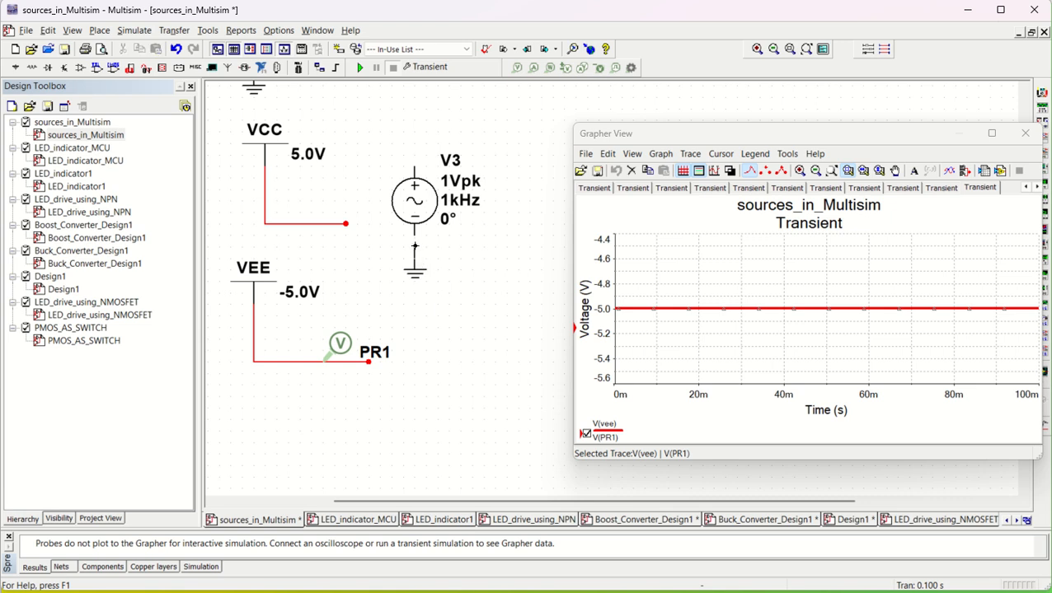
Step: Draw an output wire from the AC voltage source's positive terminal, move probe PR1 onto it, and run the transient simulation
{"action": "left_click", "coordinate": [413, 166]}
{"action": "double_click", "coordinate": [505, 130]}
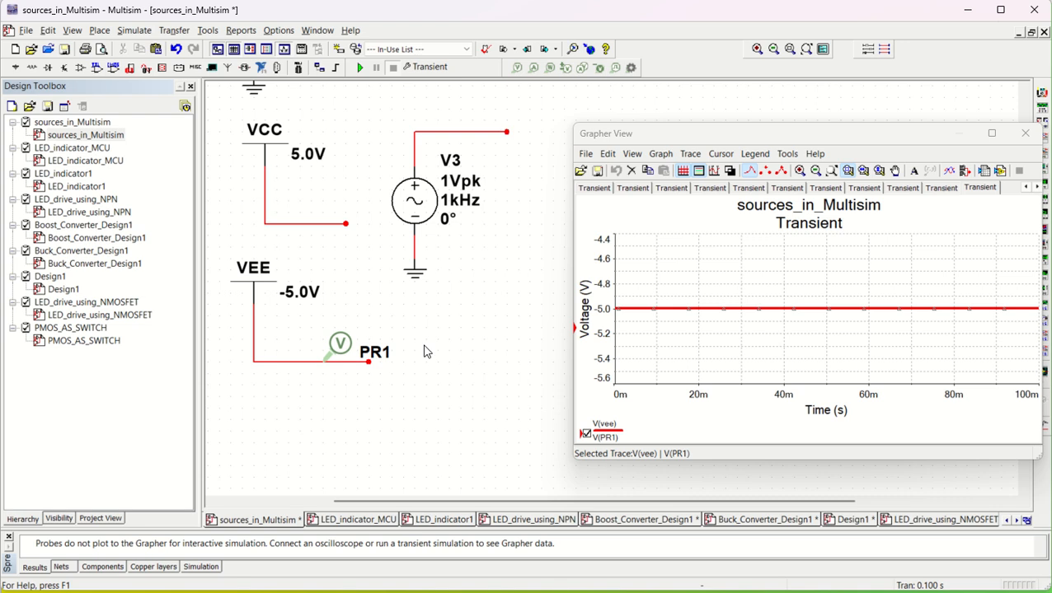
{"action": "left_click_drag", "start_coordinate": [341, 343], "coordinate": [483, 115]}
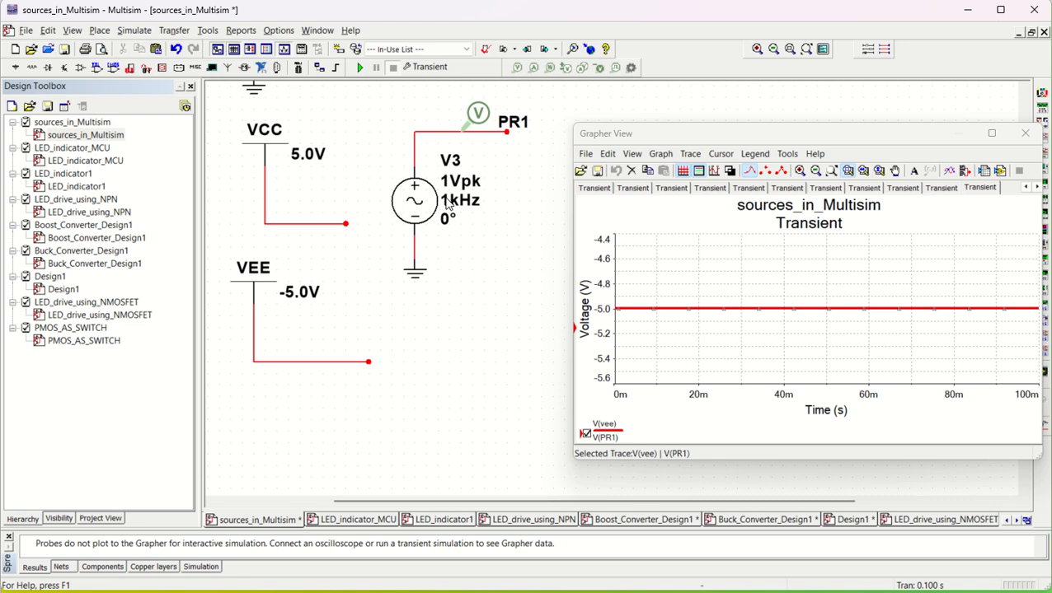
{"action": "left_click", "coordinate": [359, 69]}
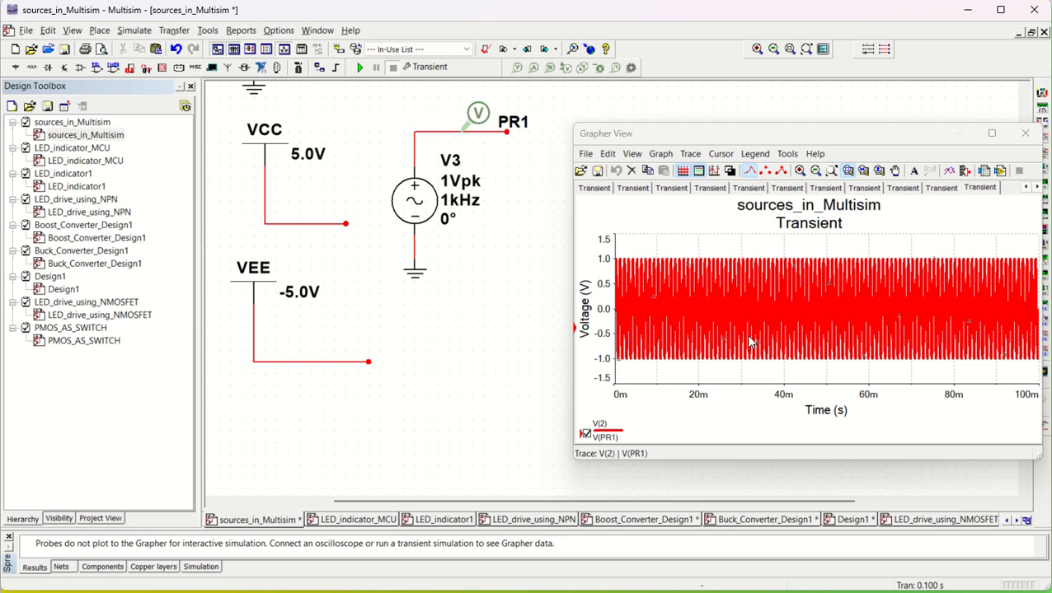
Step: Set the transient analysis end time (TSTOP) to 0.005 s and run the simulation
{"action": "left_click", "coordinate": [129, 32]}
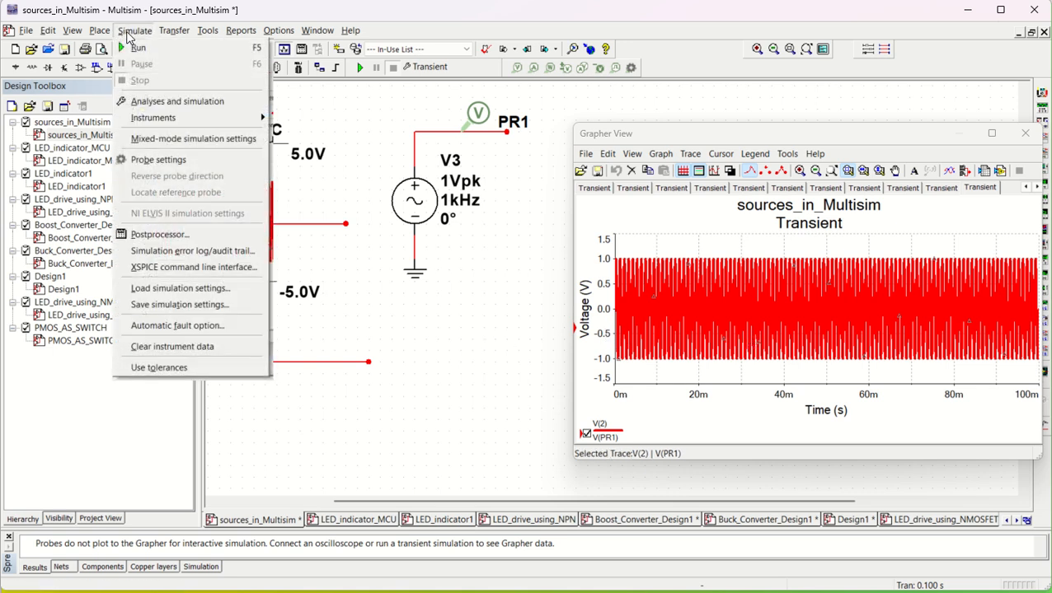
{"action": "left_click", "coordinate": [140, 102]}
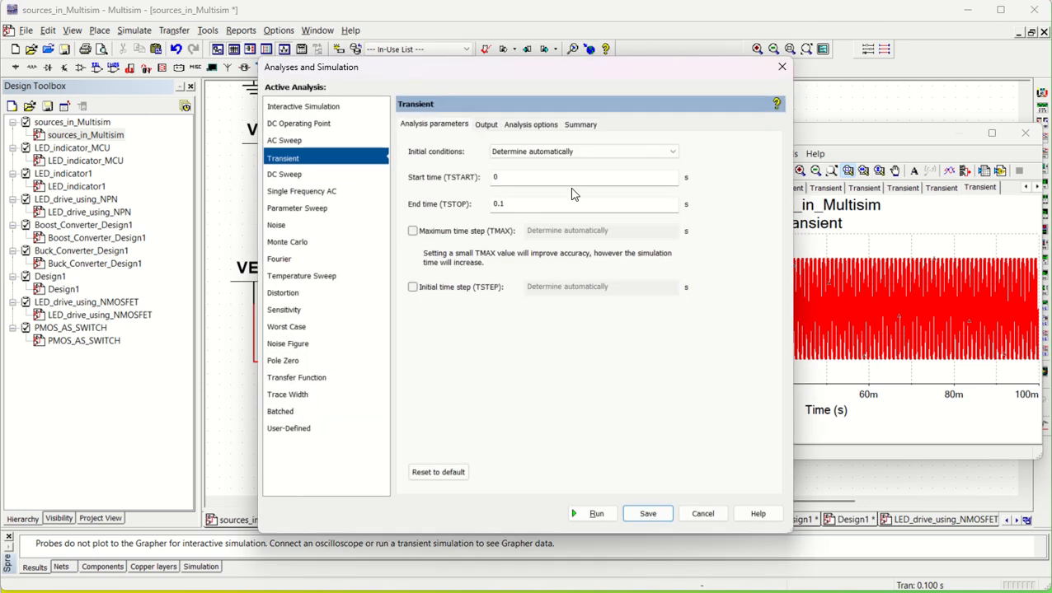
{"action": "left_click_drag", "start_coordinate": [523, 201], "coordinate": [484, 202]}
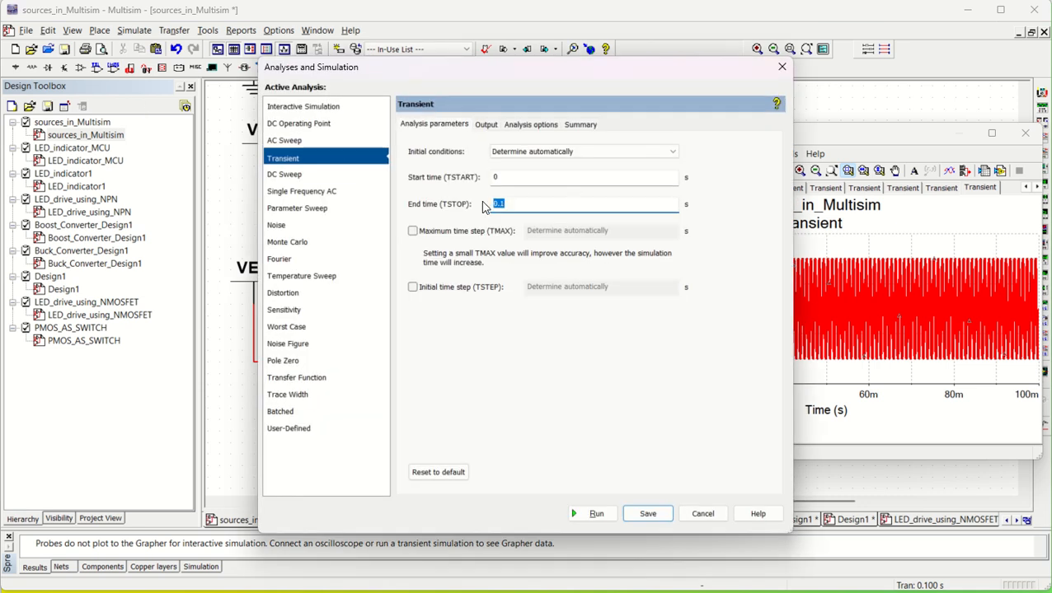
{"action": "type", "text": "0.005"}
{"action": "left_click", "coordinate": [593, 514]}
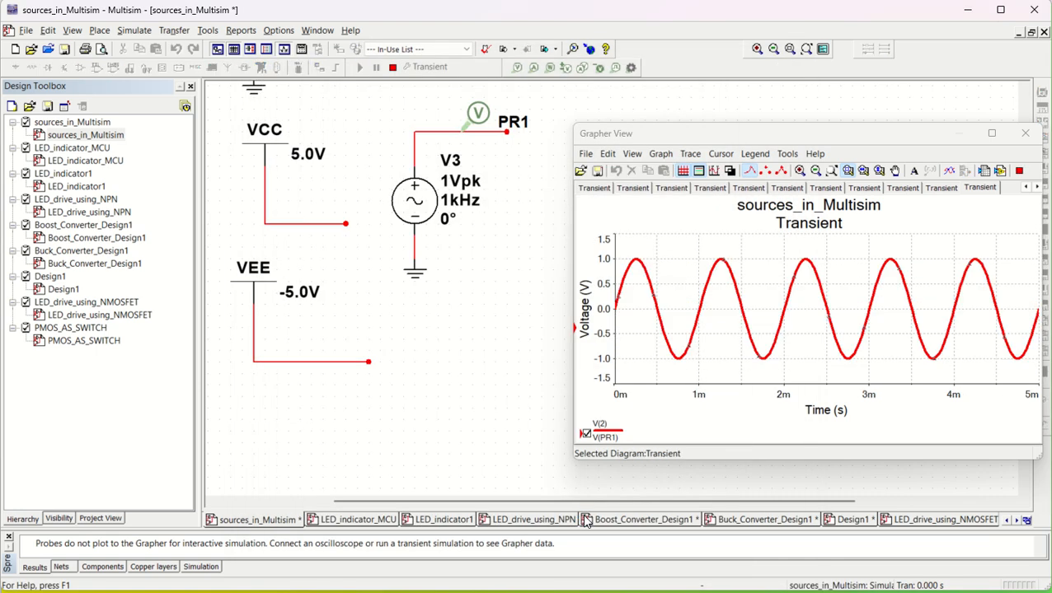
{"action": "left_click", "coordinate": [995, 342]}
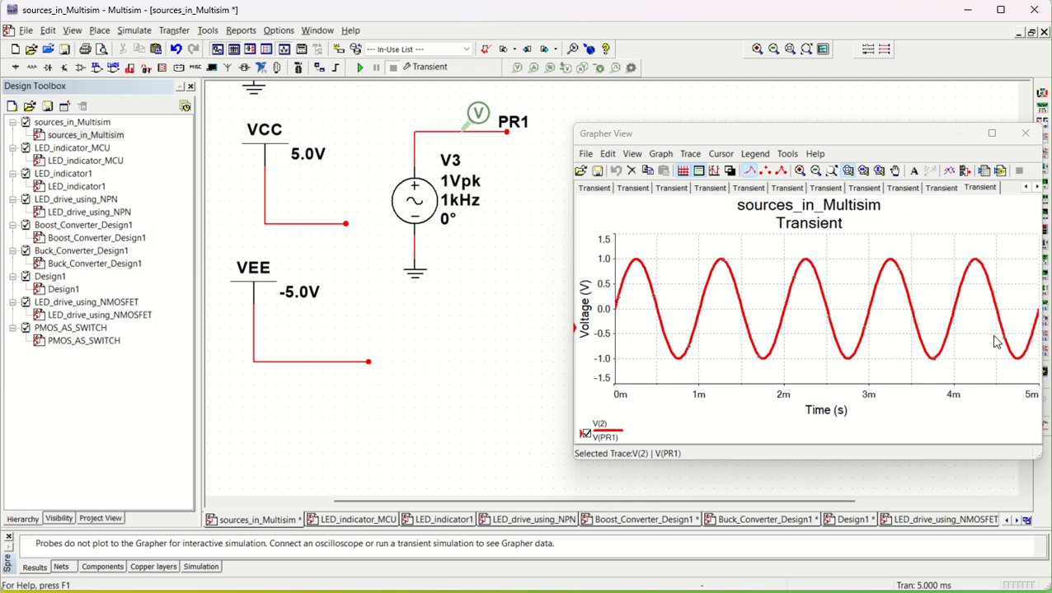
Step: Change the sine wave's trace color to dark blue and set it back to red
{"action": "right_click", "coordinate": [705, 295]}
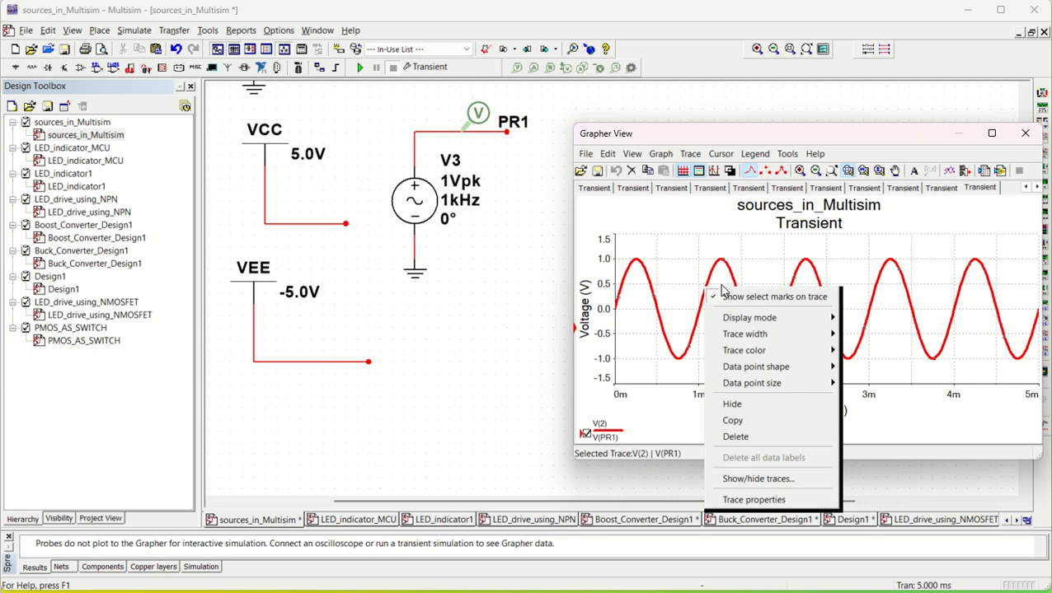
{"action": "mouse_move", "coordinate": [798, 349]}
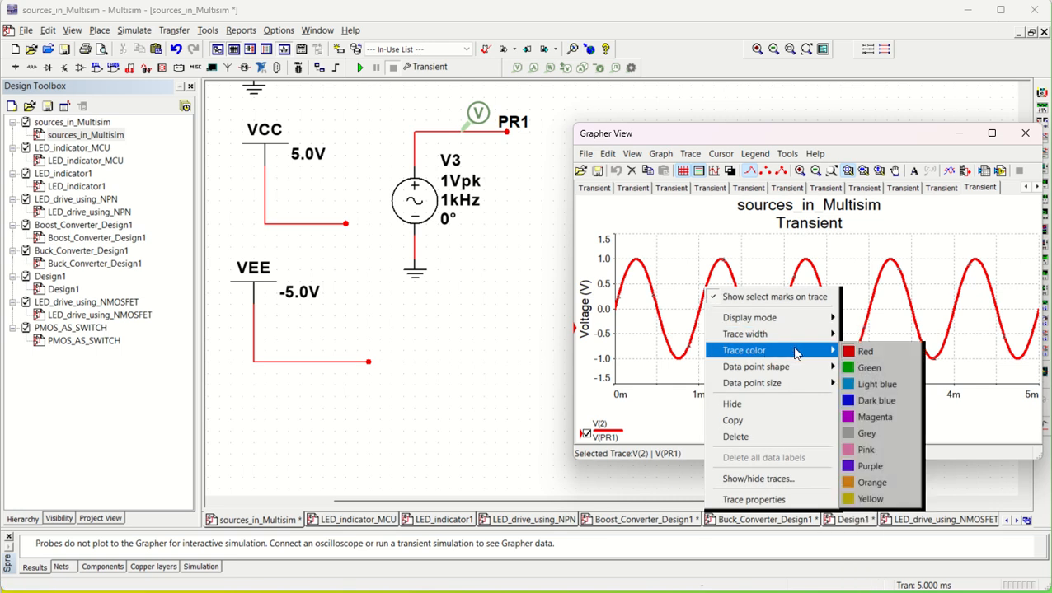
{"action": "left_click", "coordinate": [879, 402]}
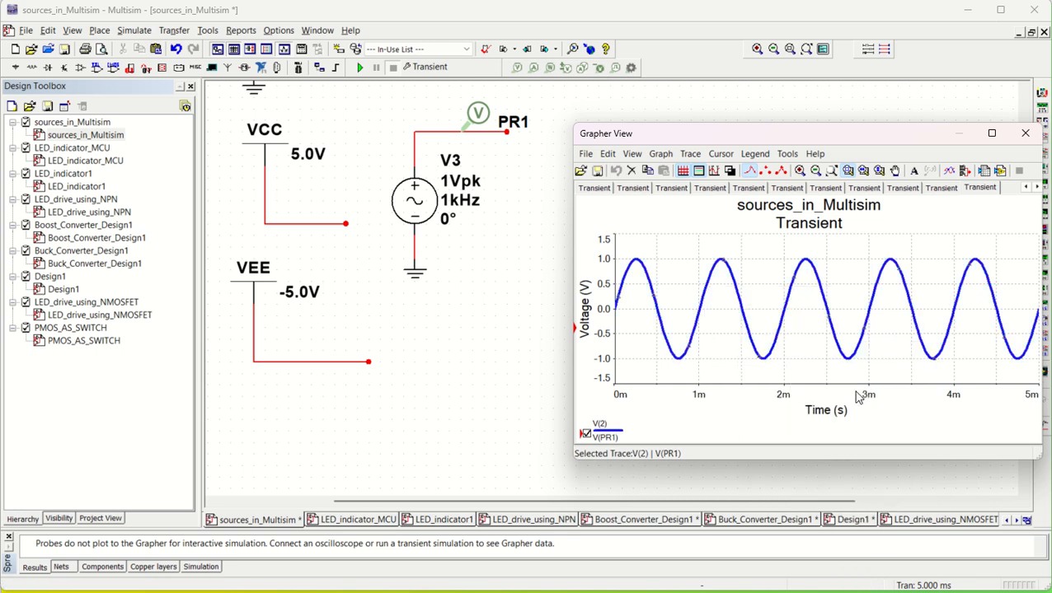
{"action": "right_click", "coordinate": [713, 306]}
{"action": "left_click", "coordinate": [699, 297]}
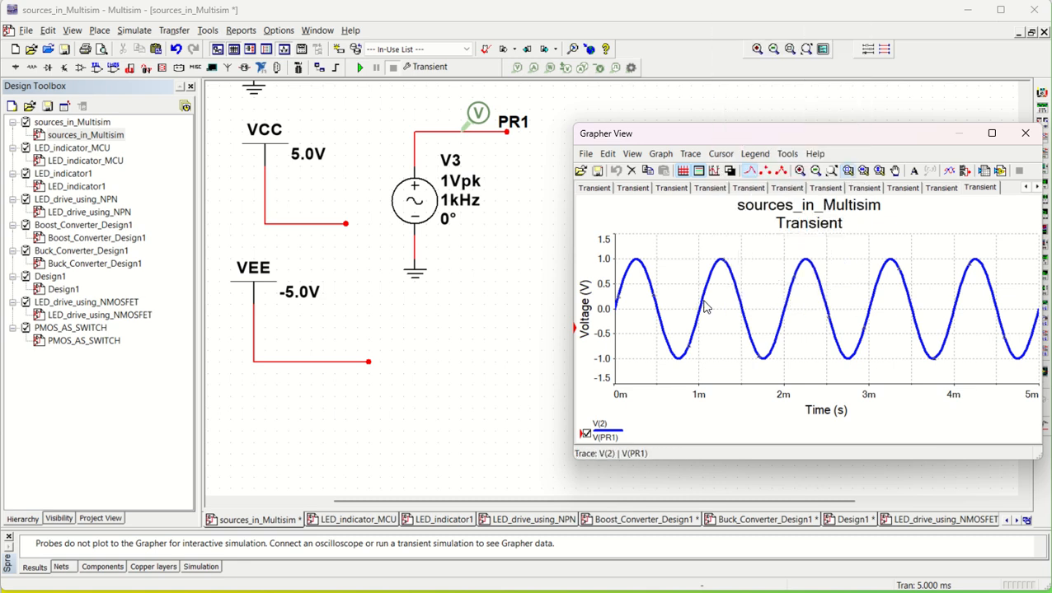
{"action": "right_click", "coordinate": [702, 303]}
{"action": "mouse_move", "coordinate": [779, 358]}
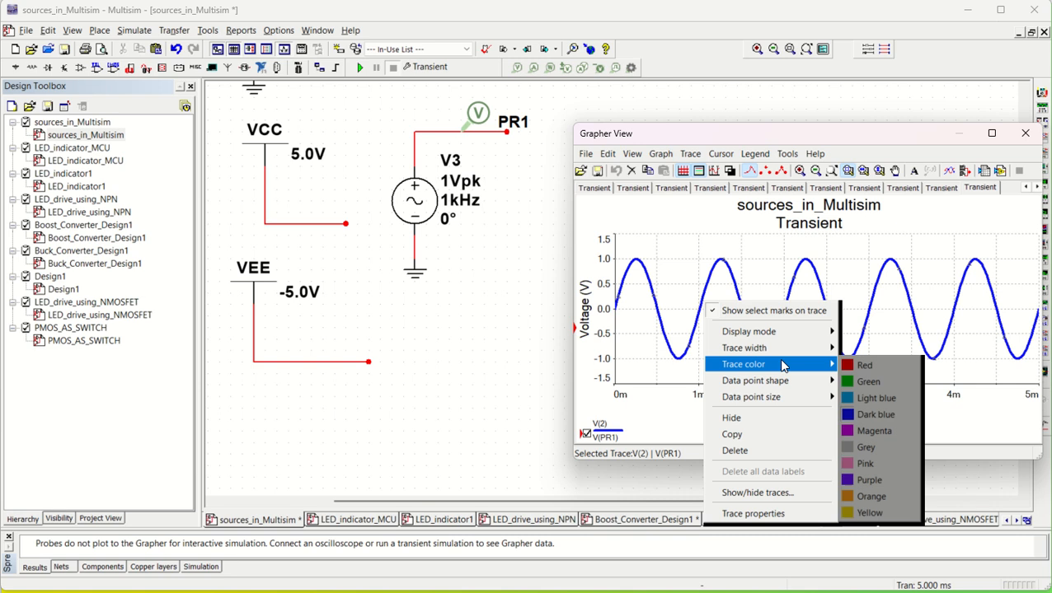
{"action": "left_click", "coordinate": [865, 364]}
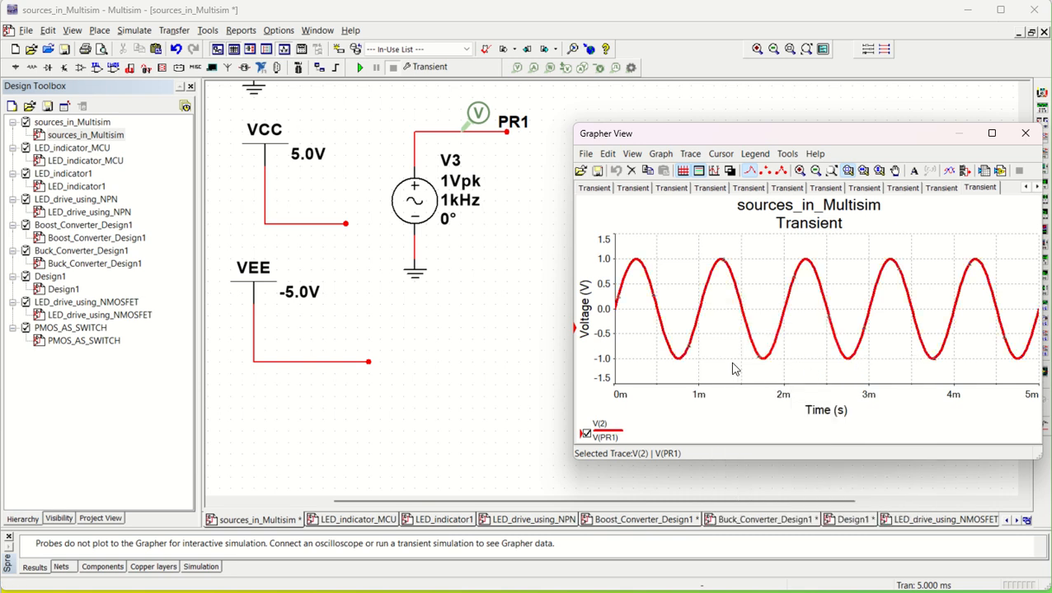
Step: Set the AC voltage source V3 to 3 V peak and a frequency of 10 kHz
{"action": "left_click", "coordinate": [470, 344]}
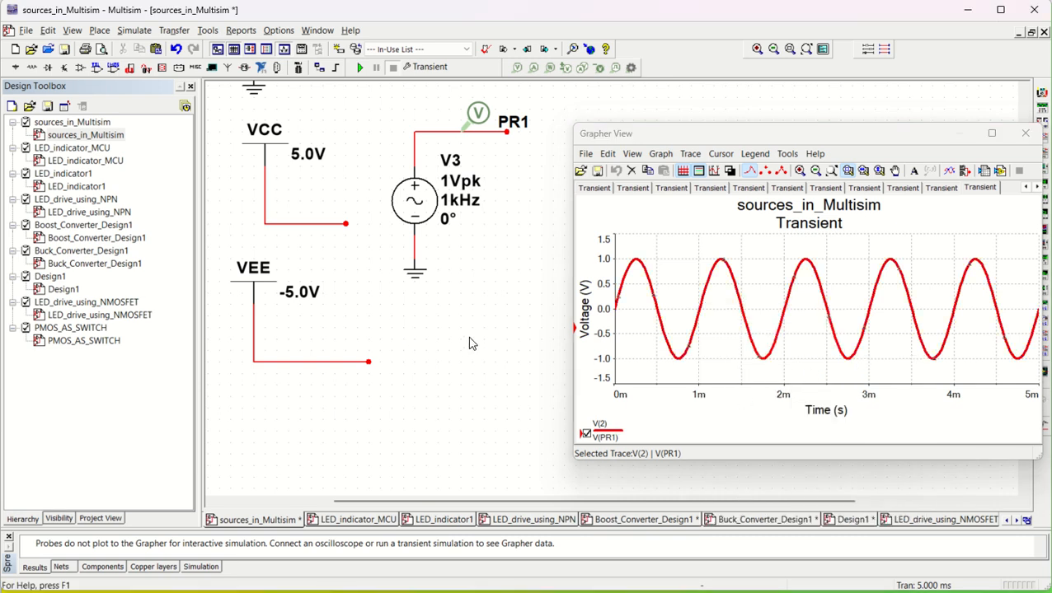
{"action": "left_click", "coordinate": [416, 206]}
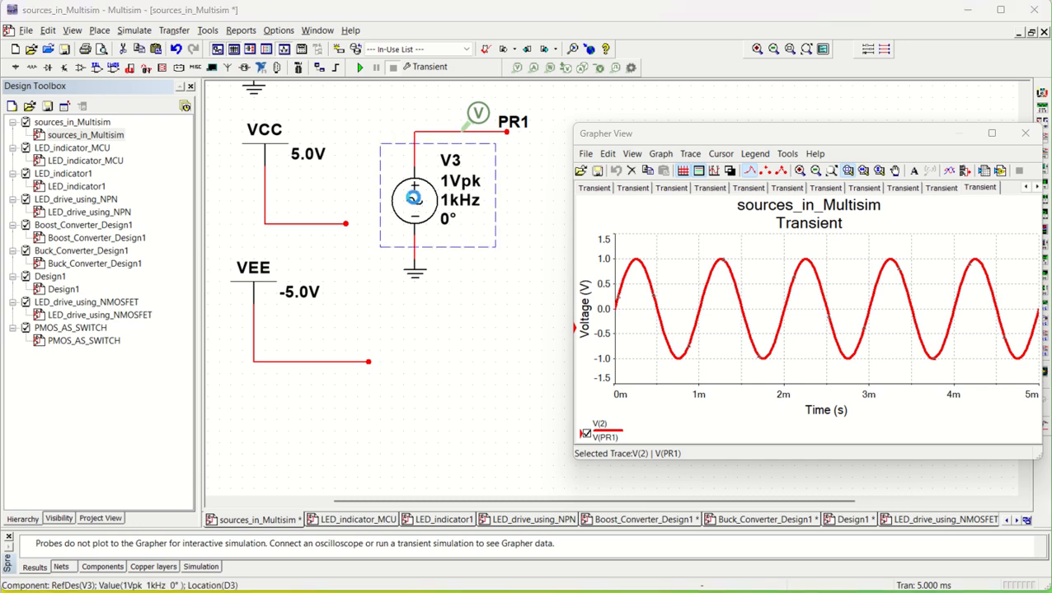
{"action": "double_click", "coordinate": [416, 204]}
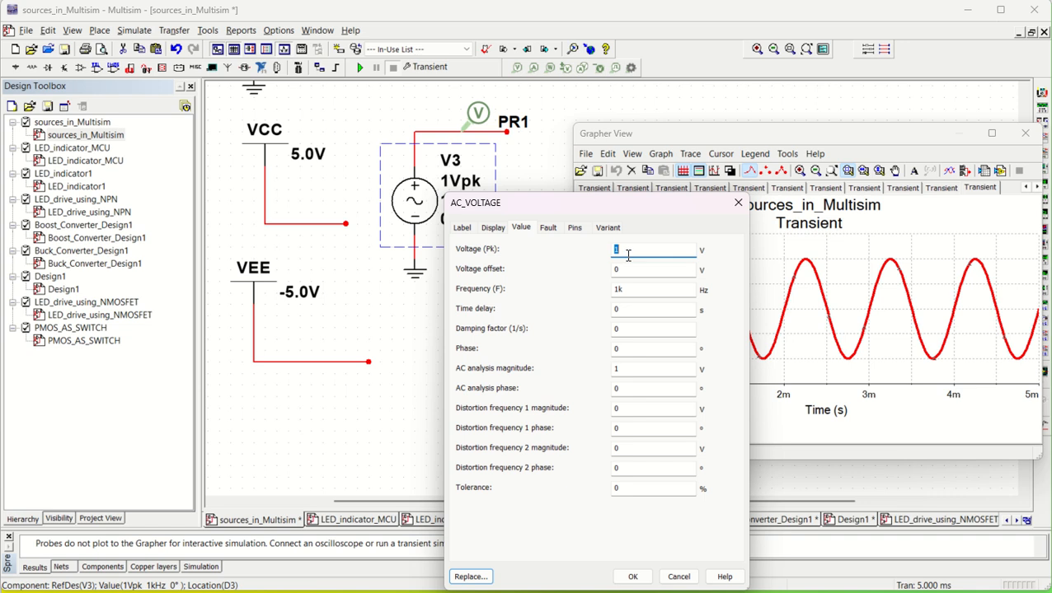
{"action": "type", "text": "3"}
{"action": "left_click", "coordinate": [632, 290]}
{"action": "type", "text": "0"}
{"action": "left_click", "coordinate": [631, 309]}
{"action": "left_click_drag", "start_coordinate": [631, 309], "coordinate": [615, 310]}
{"action": "left_click", "coordinate": [634, 349]}
{"action": "left_click", "coordinate": [631, 578]}
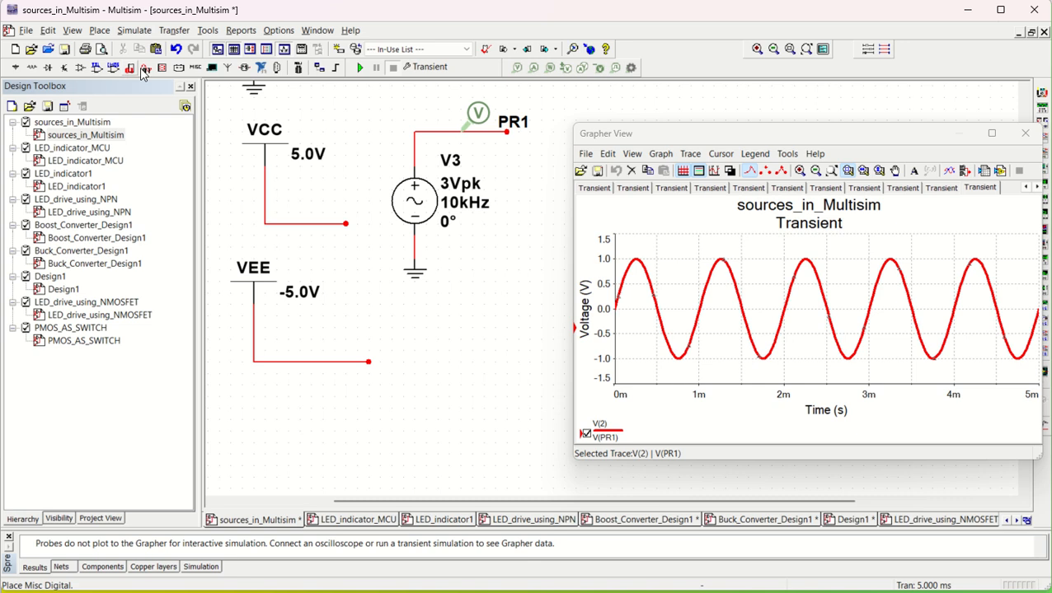
Step: Set the transient analysis end time (TSTOP) to 0.0005 s and run the simulation
{"action": "left_click", "coordinate": [135, 31]}
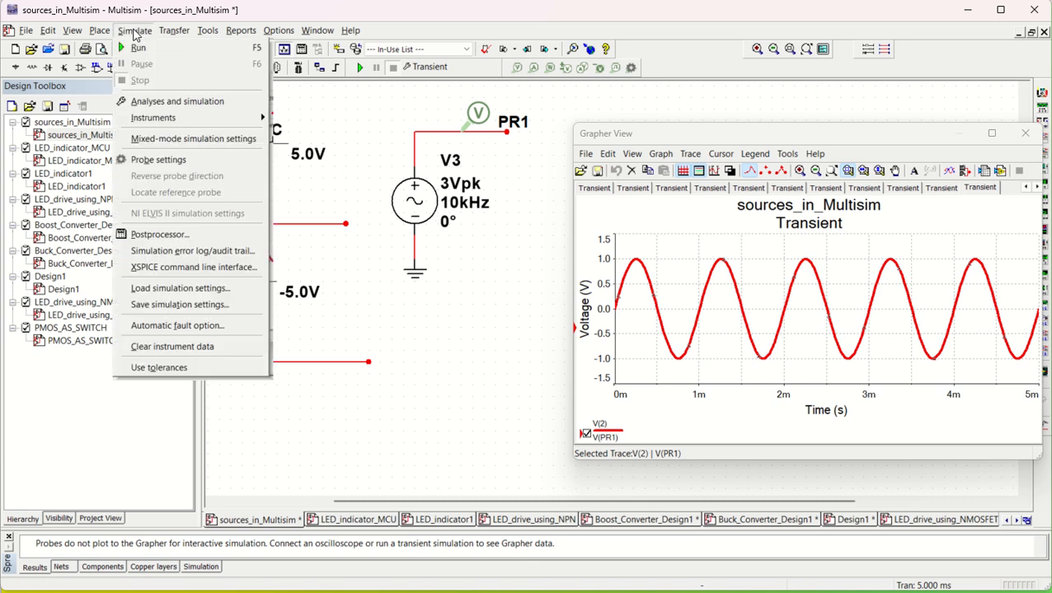
{"action": "left_click", "coordinate": [159, 102]}
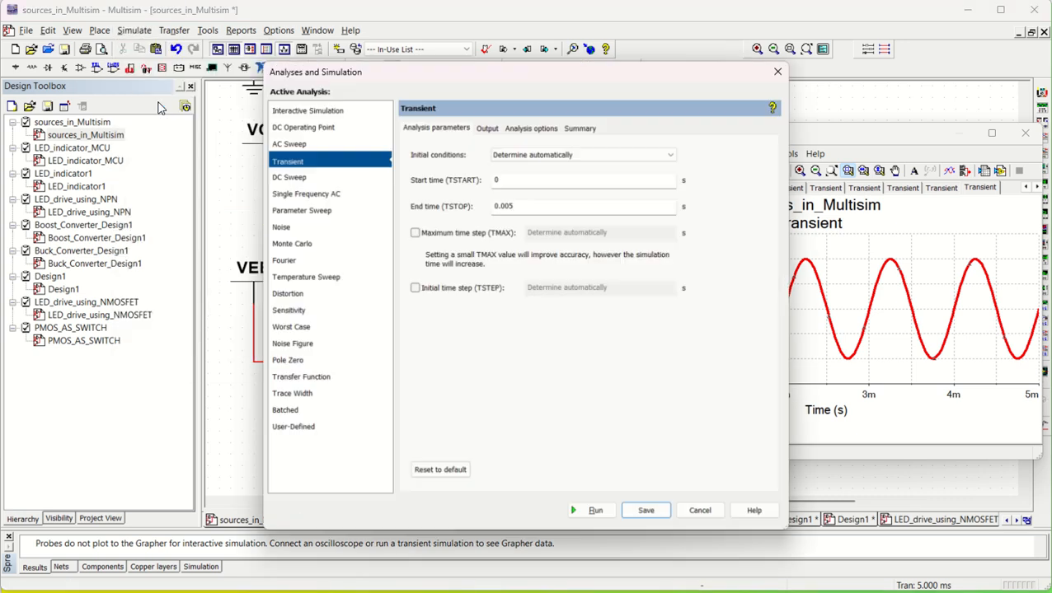
{"action": "left_click", "coordinate": [509, 204]}
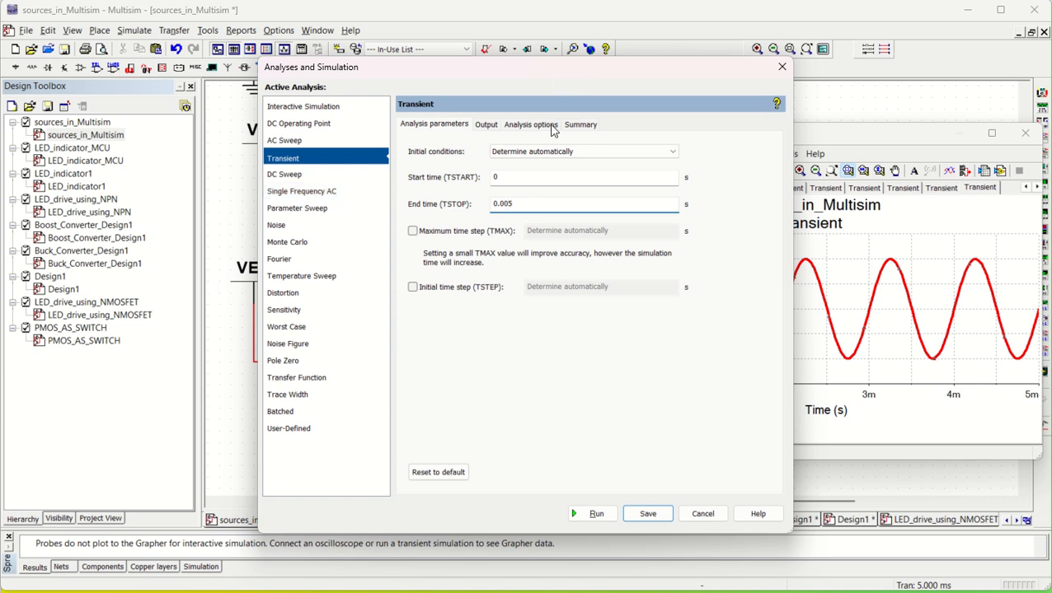
{"action": "type", "text": "0"}
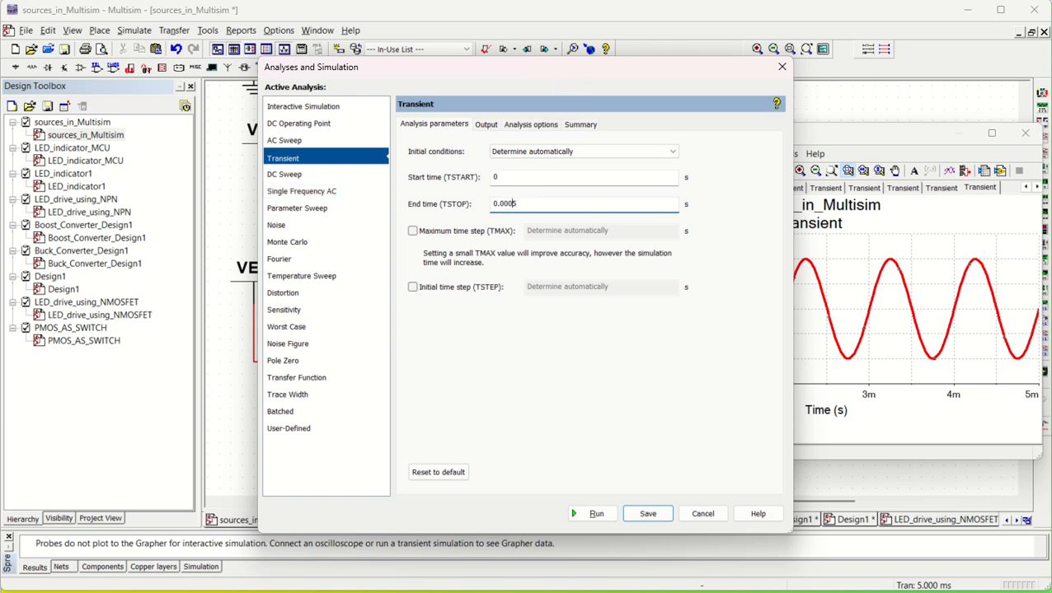
{"action": "left_click", "coordinate": [599, 515]}
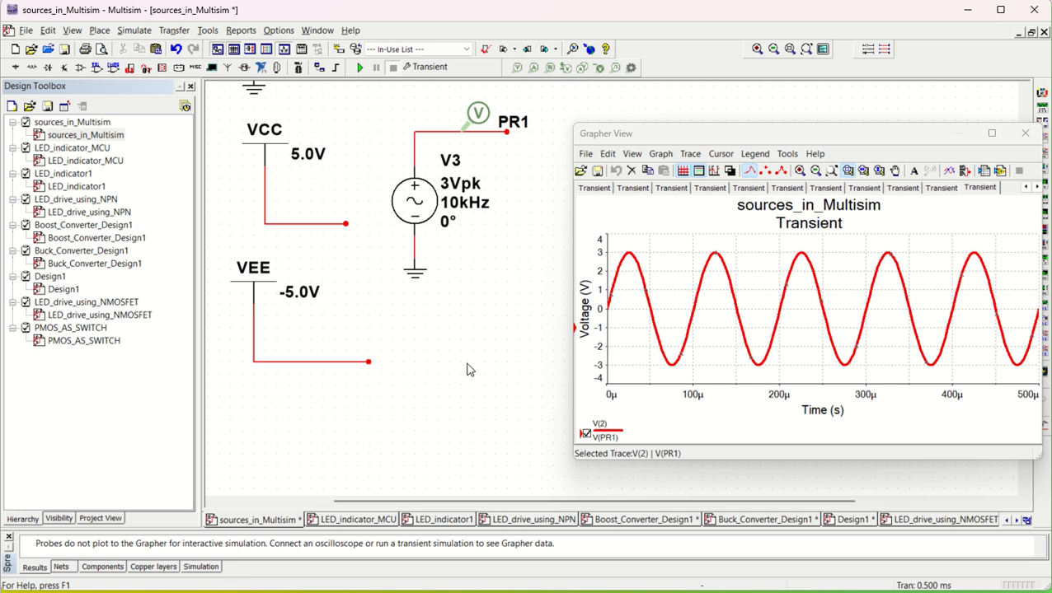
{"action": "left_click", "coordinate": [132, 30]}
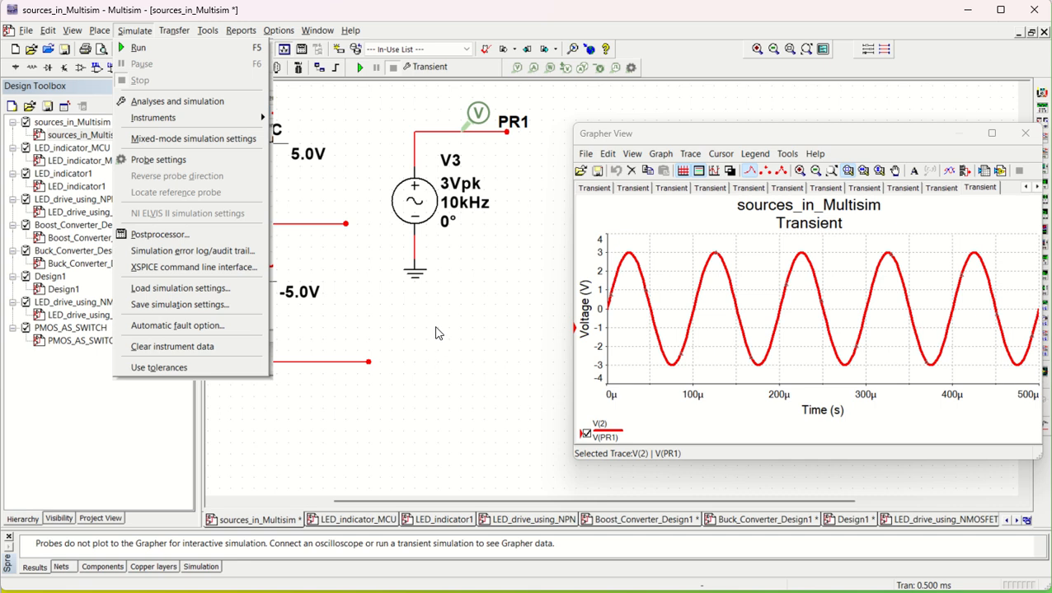
{"action": "left_click", "coordinate": [439, 350]}
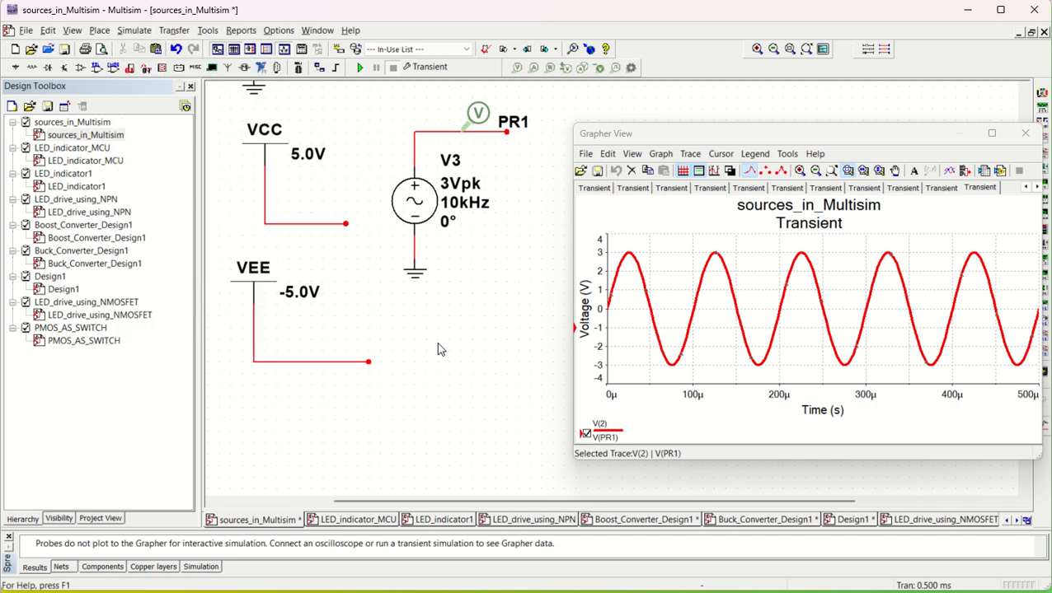
Step: Set the AC voltage source V3 to 1.2 V peak and a frequency of 500 Hz
{"action": "left_click", "coordinate": [405, 203]}
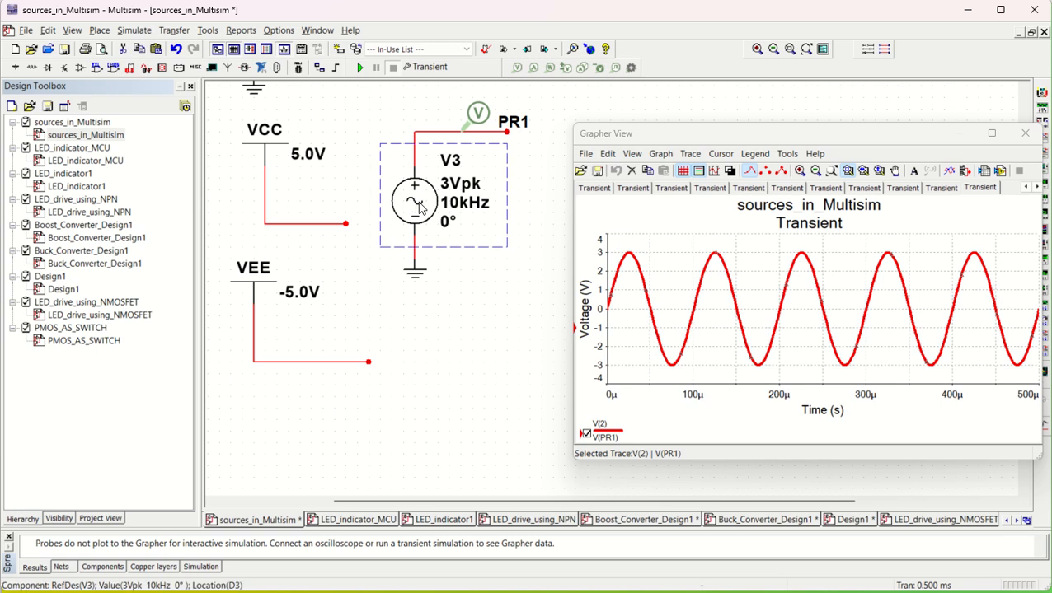
{"action": "double_click", "coordinate": [425, 183]}
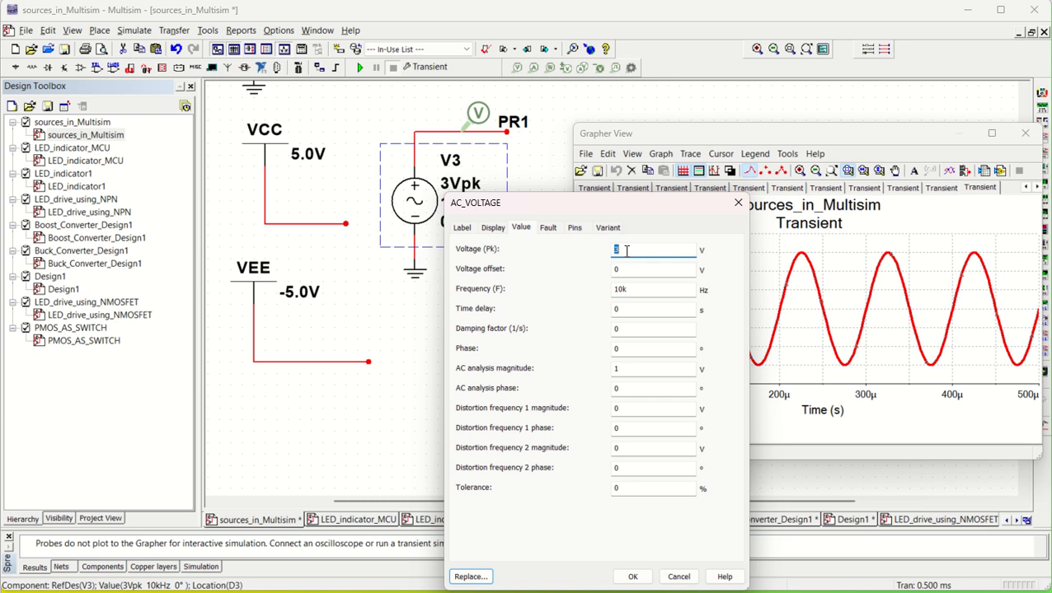
{"action": "type", "text": "1.2"}
{"action": "left_click", "coordinate": [626, 296]}
{"action": "left_click_drag", "start_coordinate": [626, 296], "coordinate": [610, 297]}
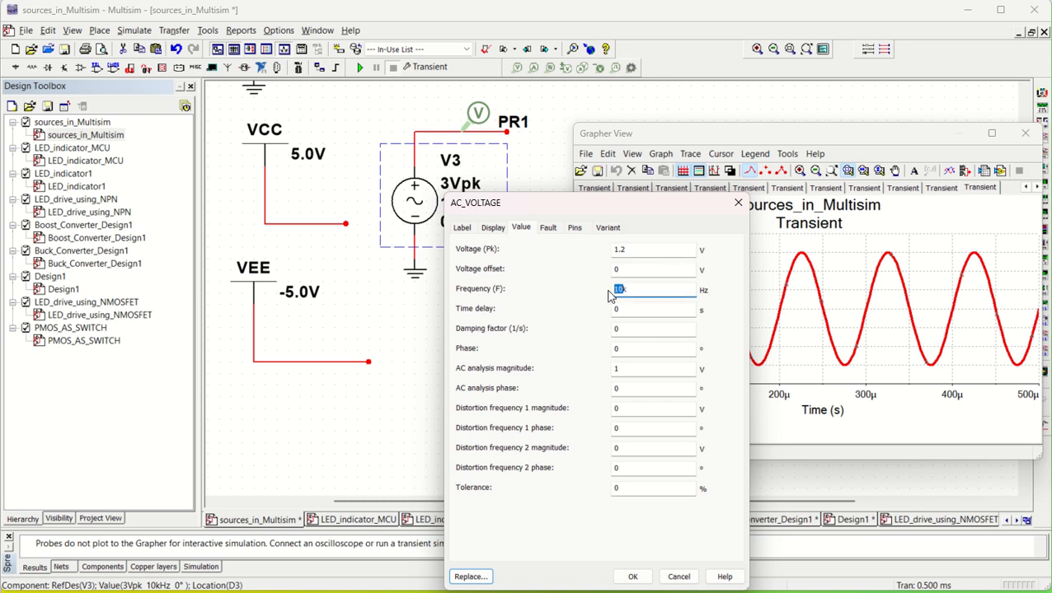
{"action": "key", "text": "BackSpace"}
{"action": "type", "text": "500"}
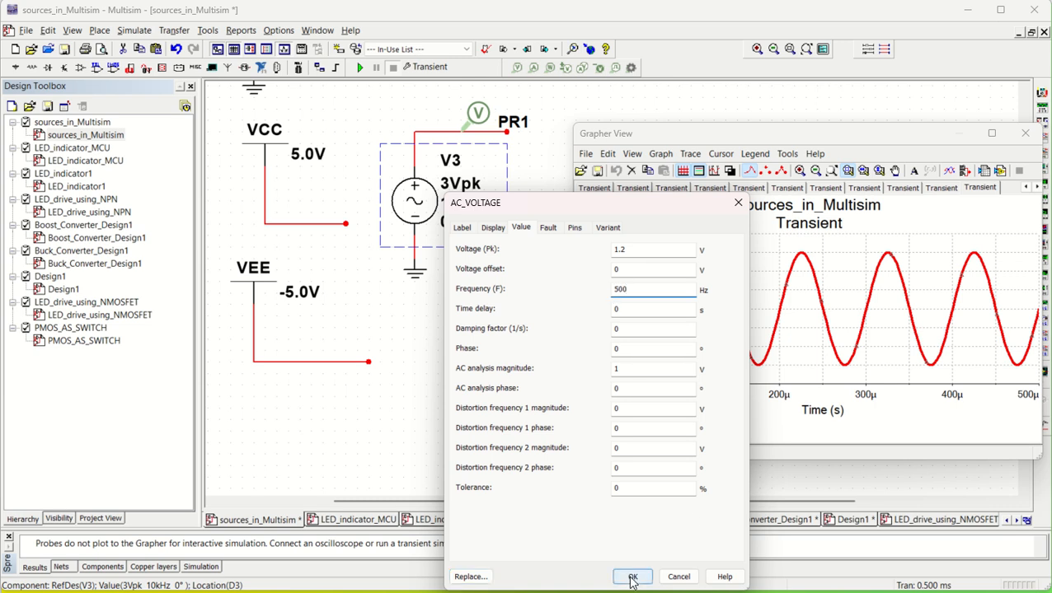
{"action": "left_click", "coordinate": [632, 577]}
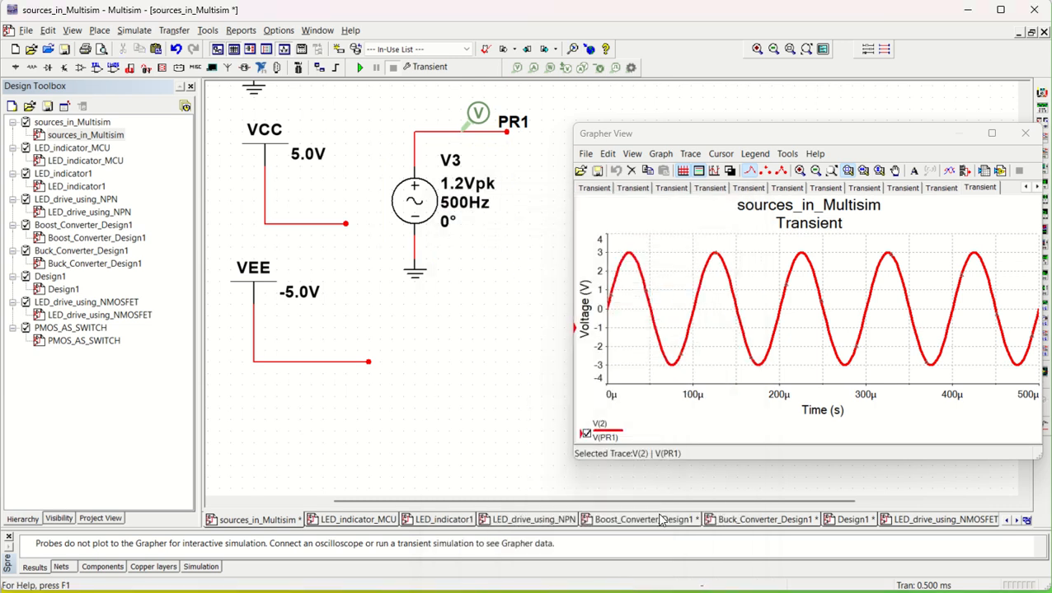
Step: Set the transient analysis end time (TSTOP) to 0.01 s and run the simulation
{"action": "left_click", "coordinate": [134, 30]}
{"action": "left_click", "coordinate": [153, 101]}
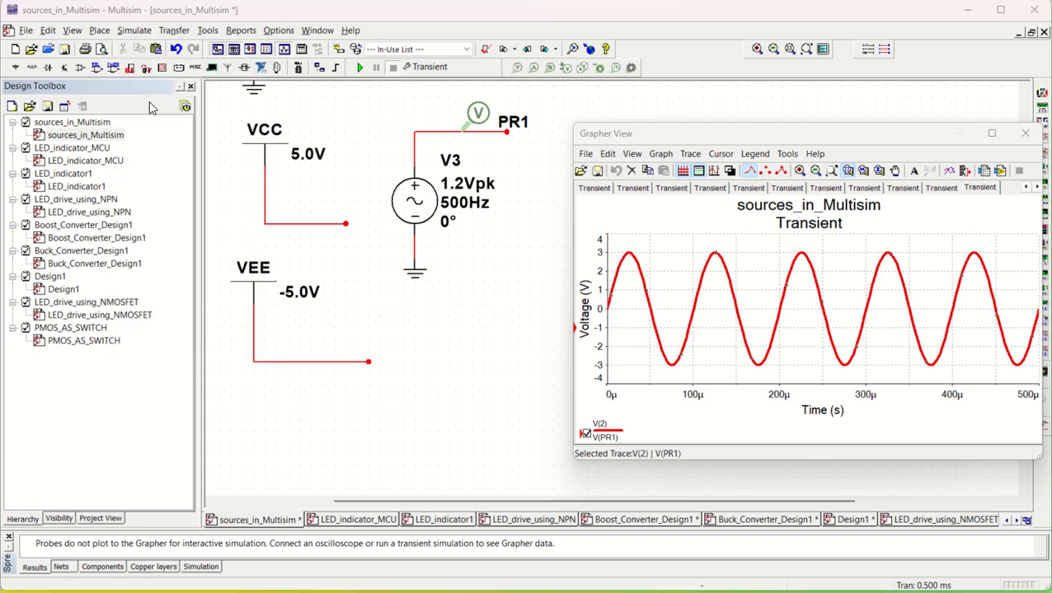
{"action": "left_click_drag", "start_coordinate": [519, 203], "coordinate": [509, 201]}
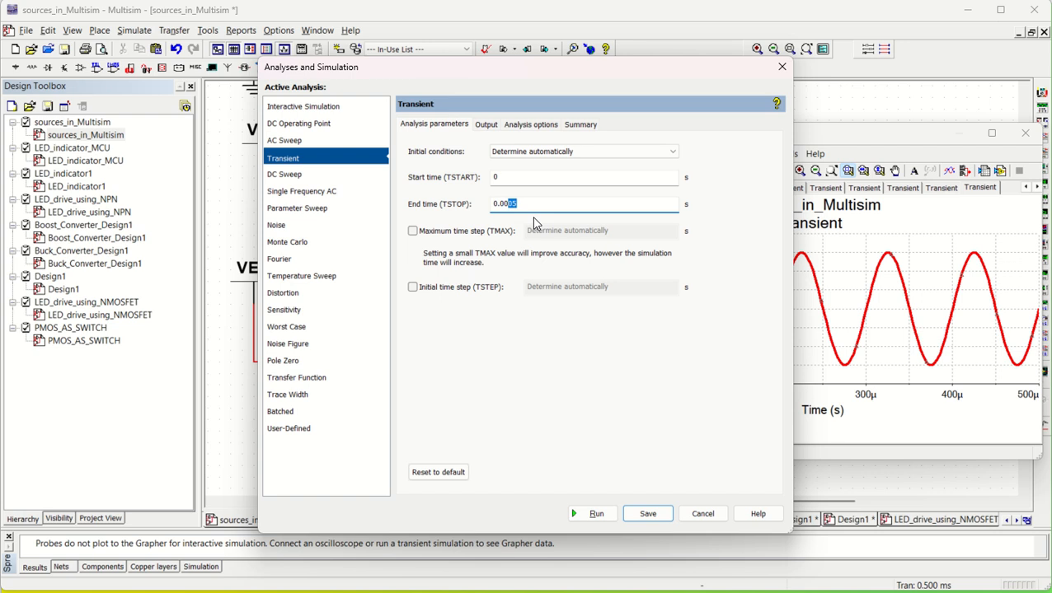
{"action": "type", "text": "1"}
{"action": "left_click", "coordinate": [594, 514]}
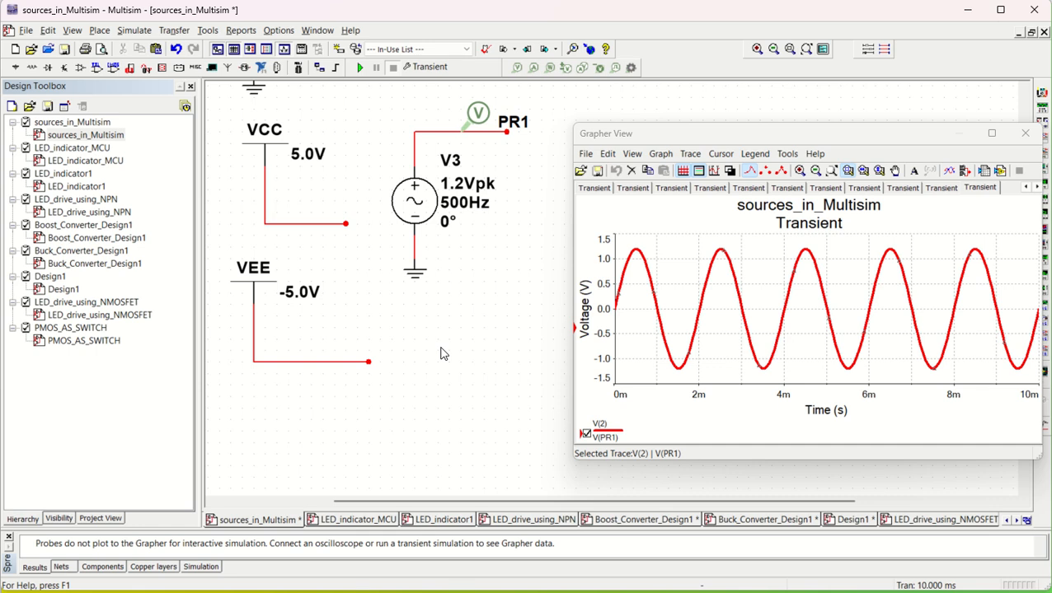
{"action": "scroll", "coordinate": [441, 355], "scroll_direction": "up", "scroll_amount": 3}
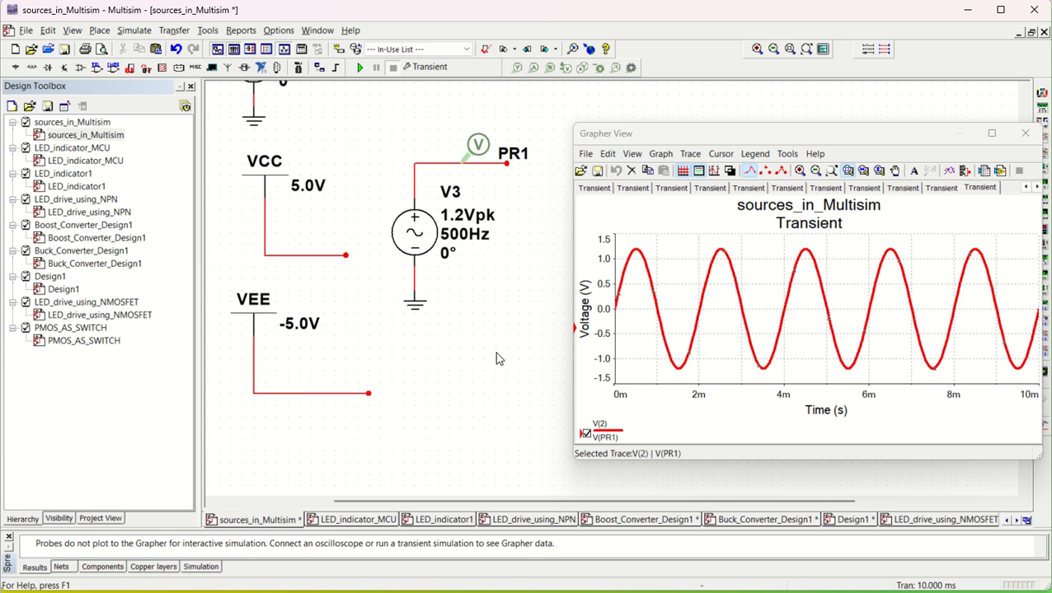
{"action": "scroll", "coordinate": [497, 358], "scroll_direction": "up", "scroll_amount": 1}
{"action": "scroll", "coordinate": [497, 357], "scroll_direction": "up", "scroll_amount": 4}
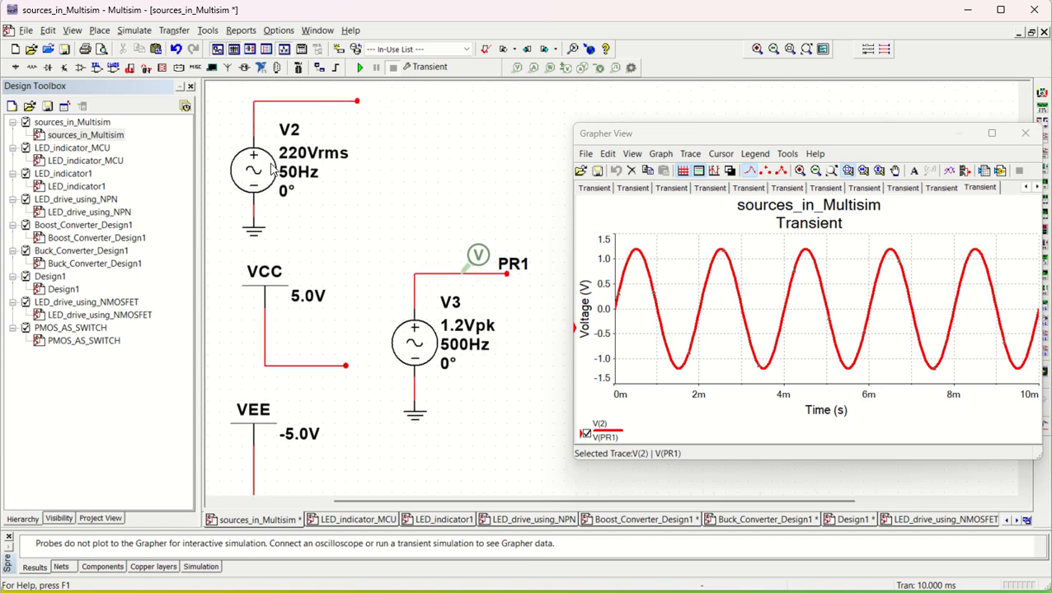
{"action": "scroll", "coordinate": [393, 216], "scroll_direction": "up", "scroll_amount": 7}
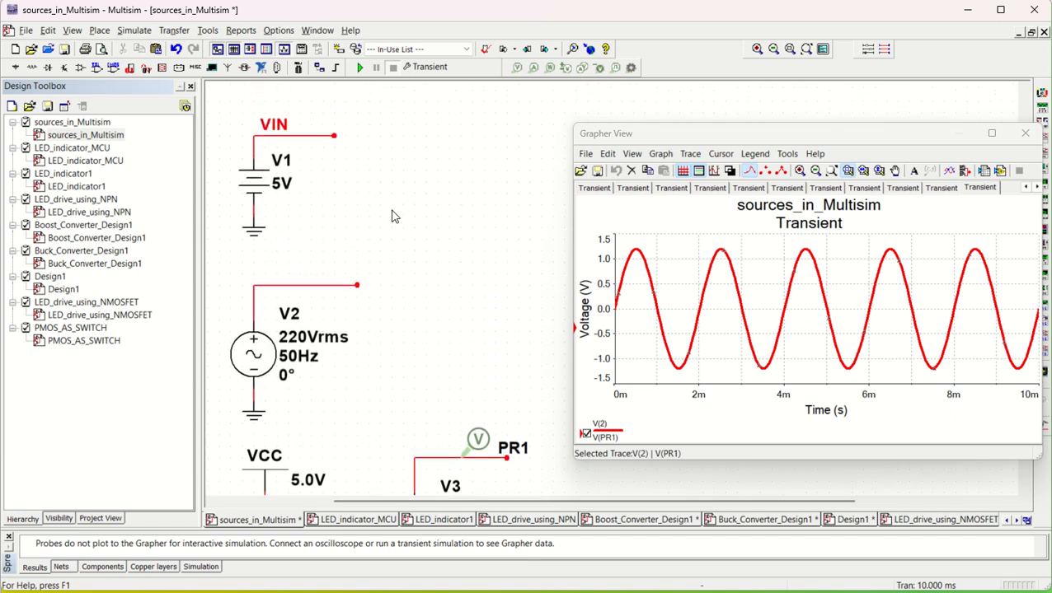